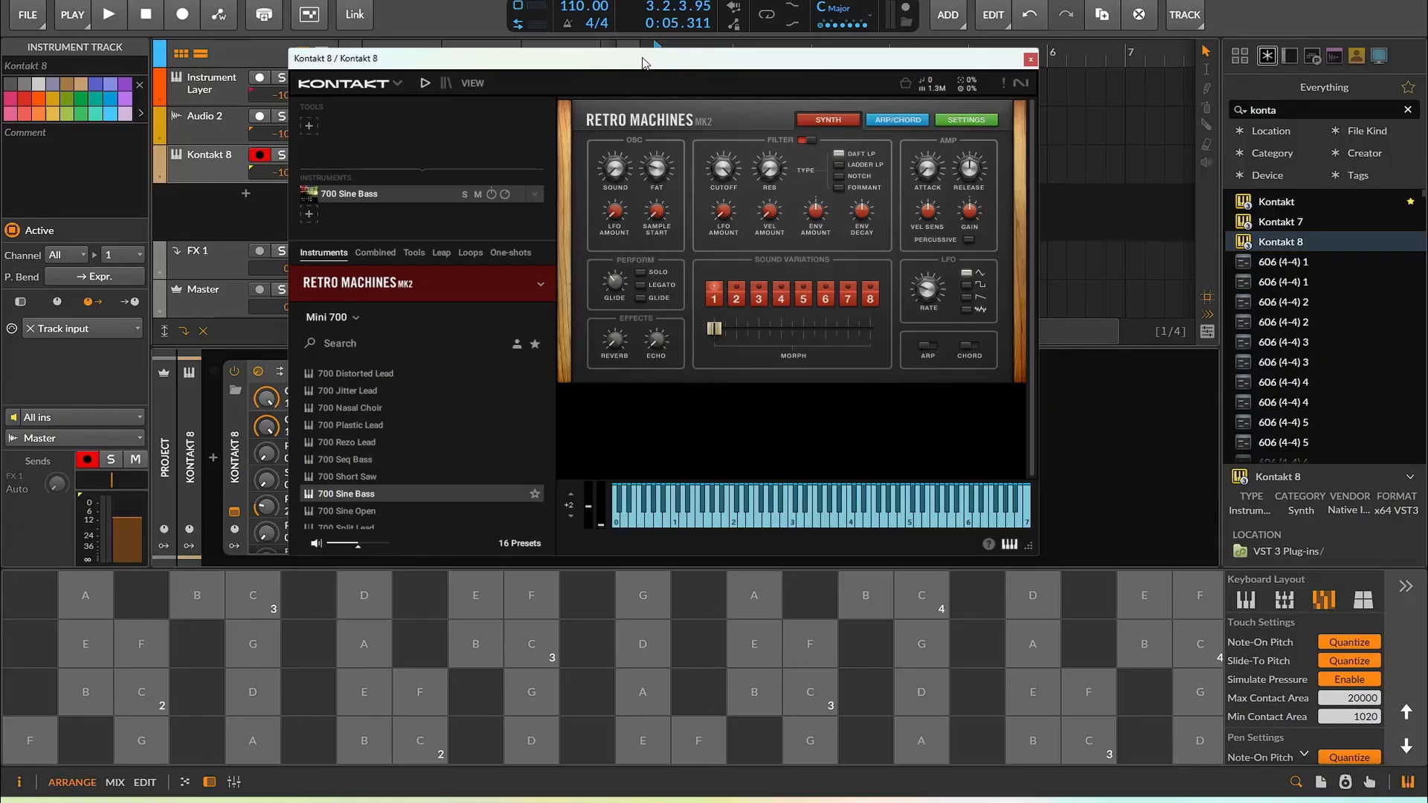
Audition the Retro Machines bass by playing notes on the onscreen pads and the Kontakt keyboard
{"action": "left_click_drag", "start_coordinate": [644, 62], "coordinate": [813, 52]}
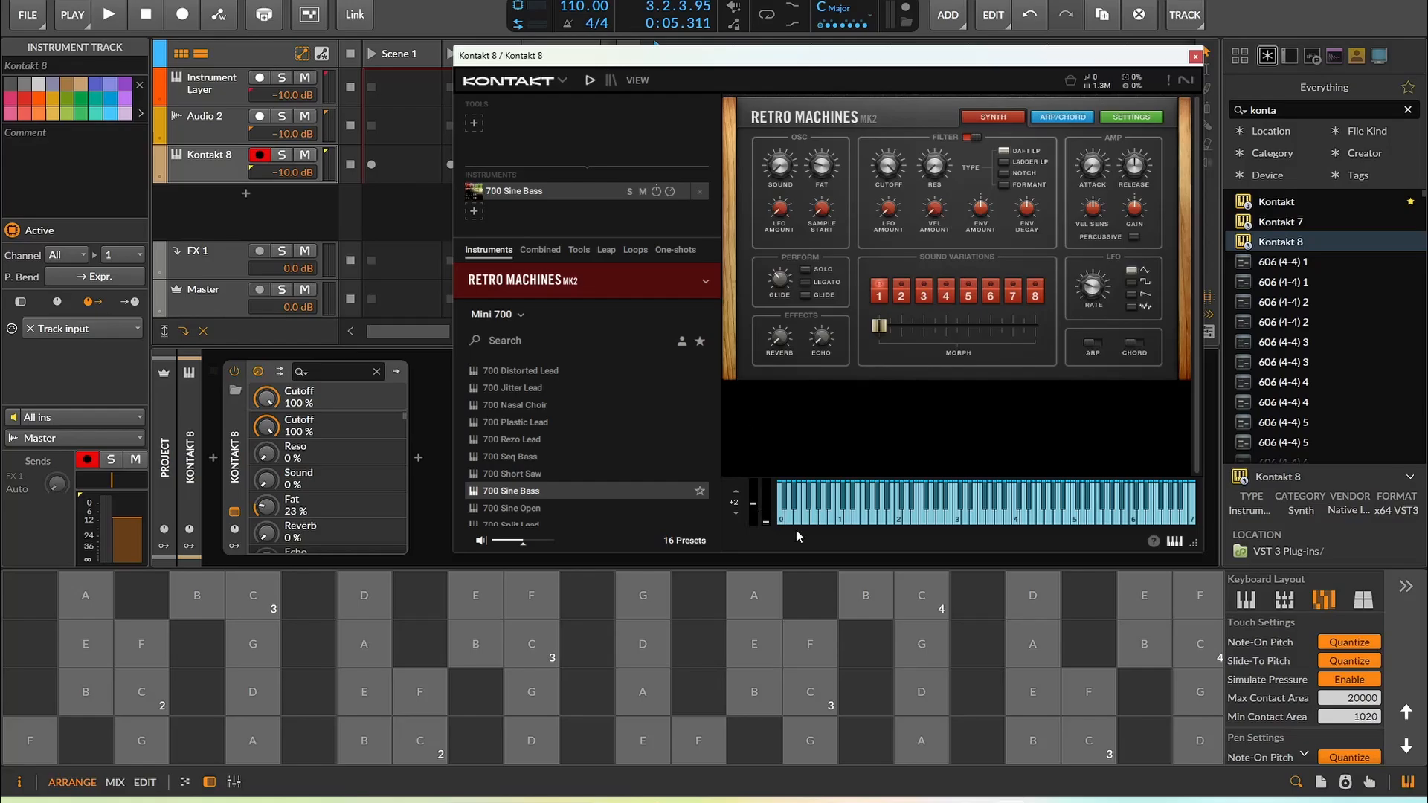
{"action": "left_click_drag", "start_coordinate": [754, 692], "coordinate": [695, 693]}
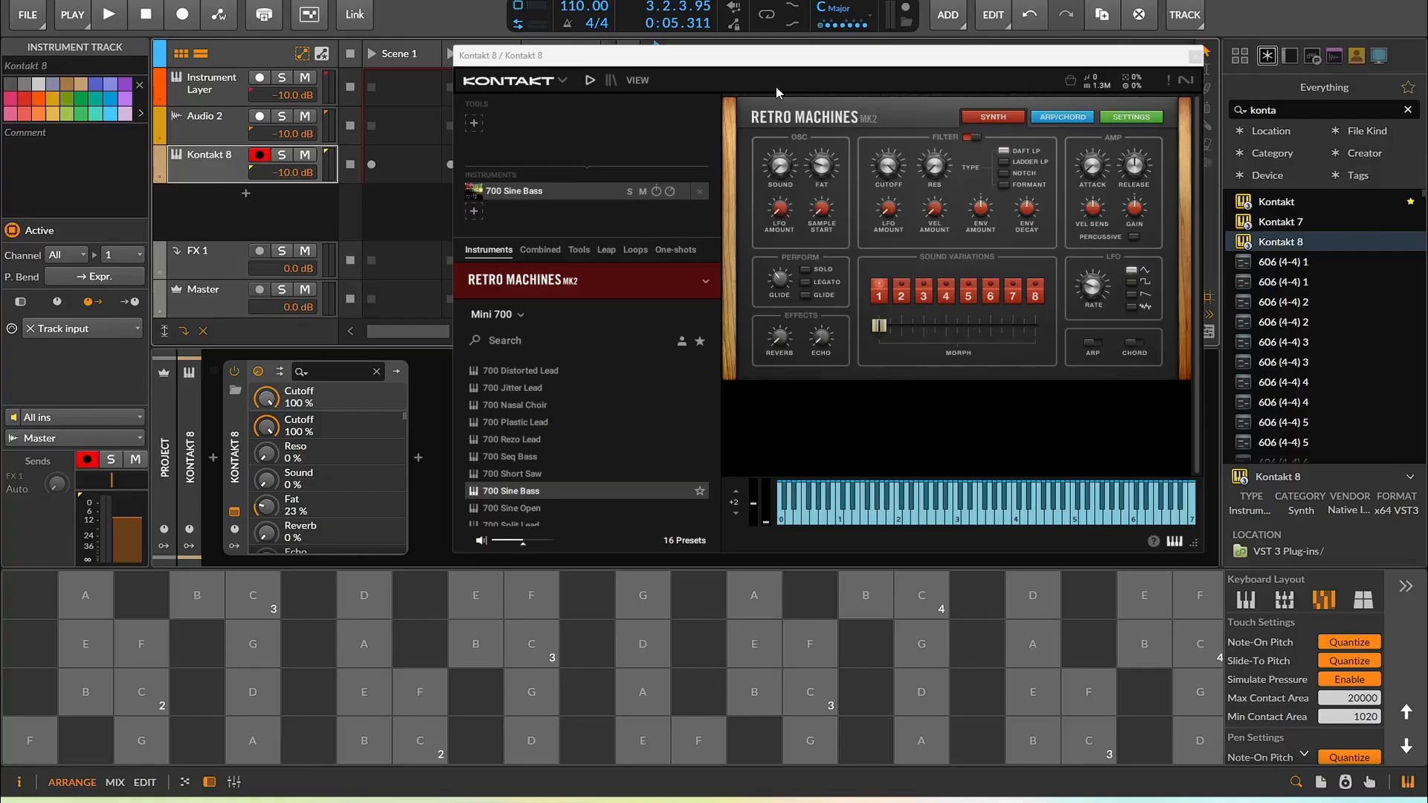
{"action": "left_click_drag", "start_coordinate": [752, 507], "coordinate": [802, 520]}
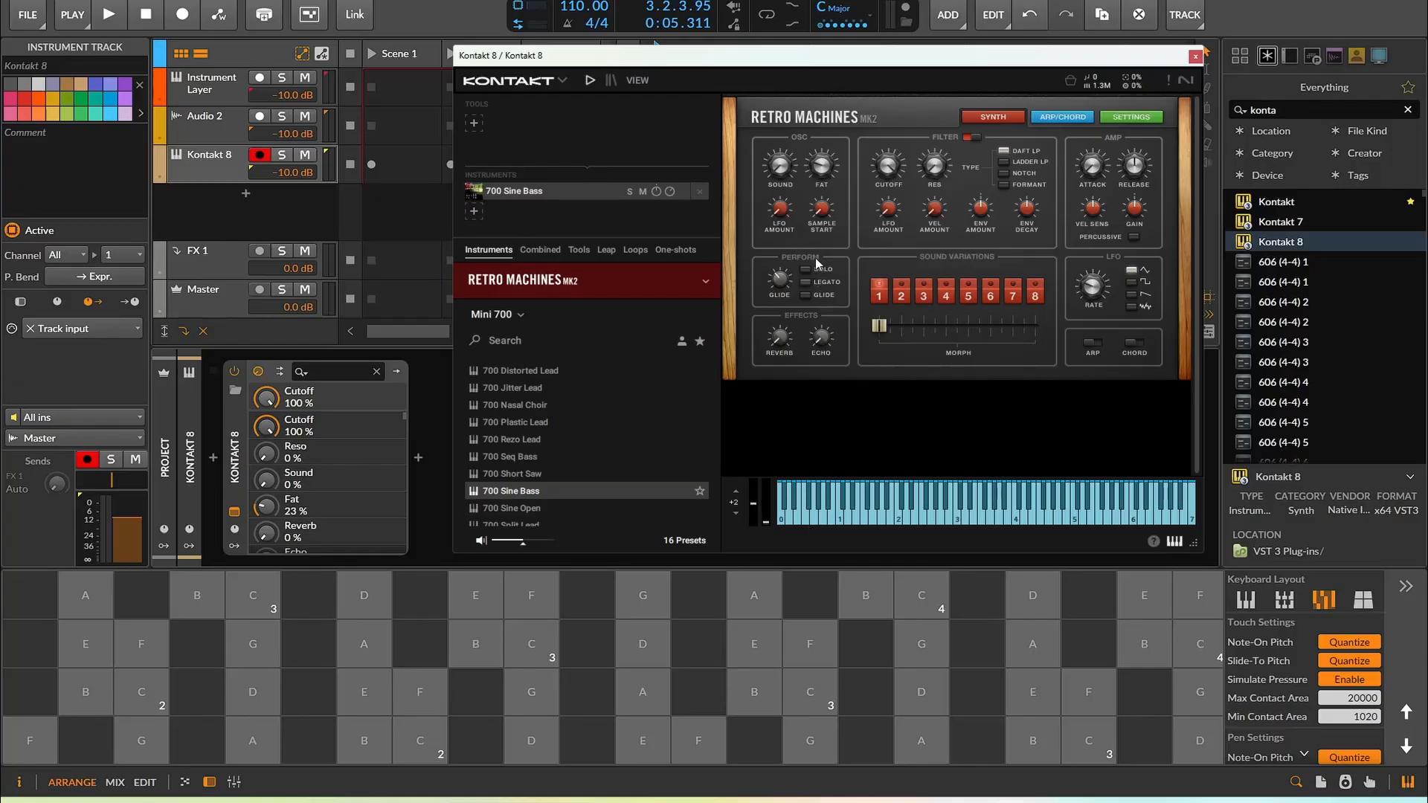
Select the Kontakt 8 device on the track and enable MPE for it
{"action": "left_click_drag", "start_coordinate": [809, 67], "coordinate": [851, 278]}
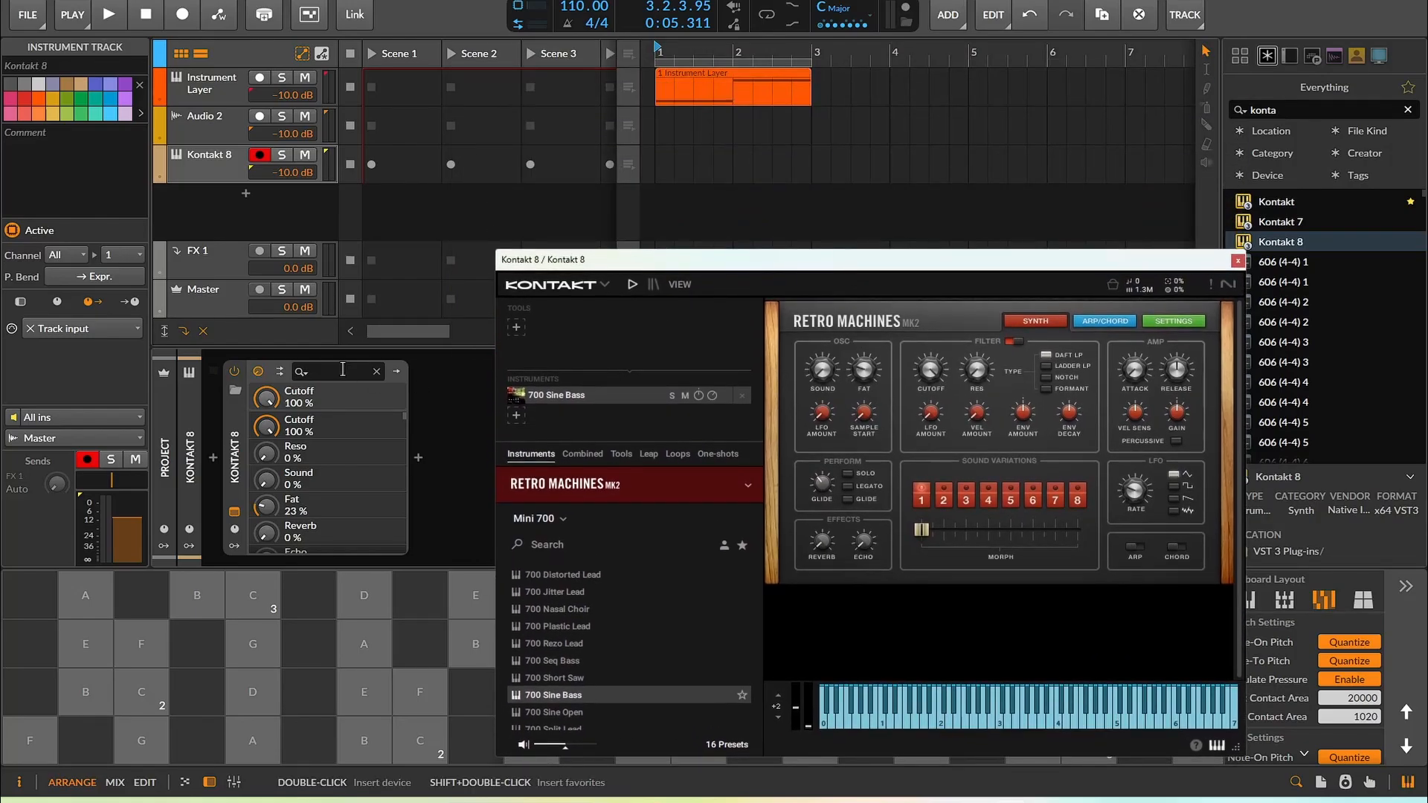
{"action": "left_click", "coordinate": [238, 460]}
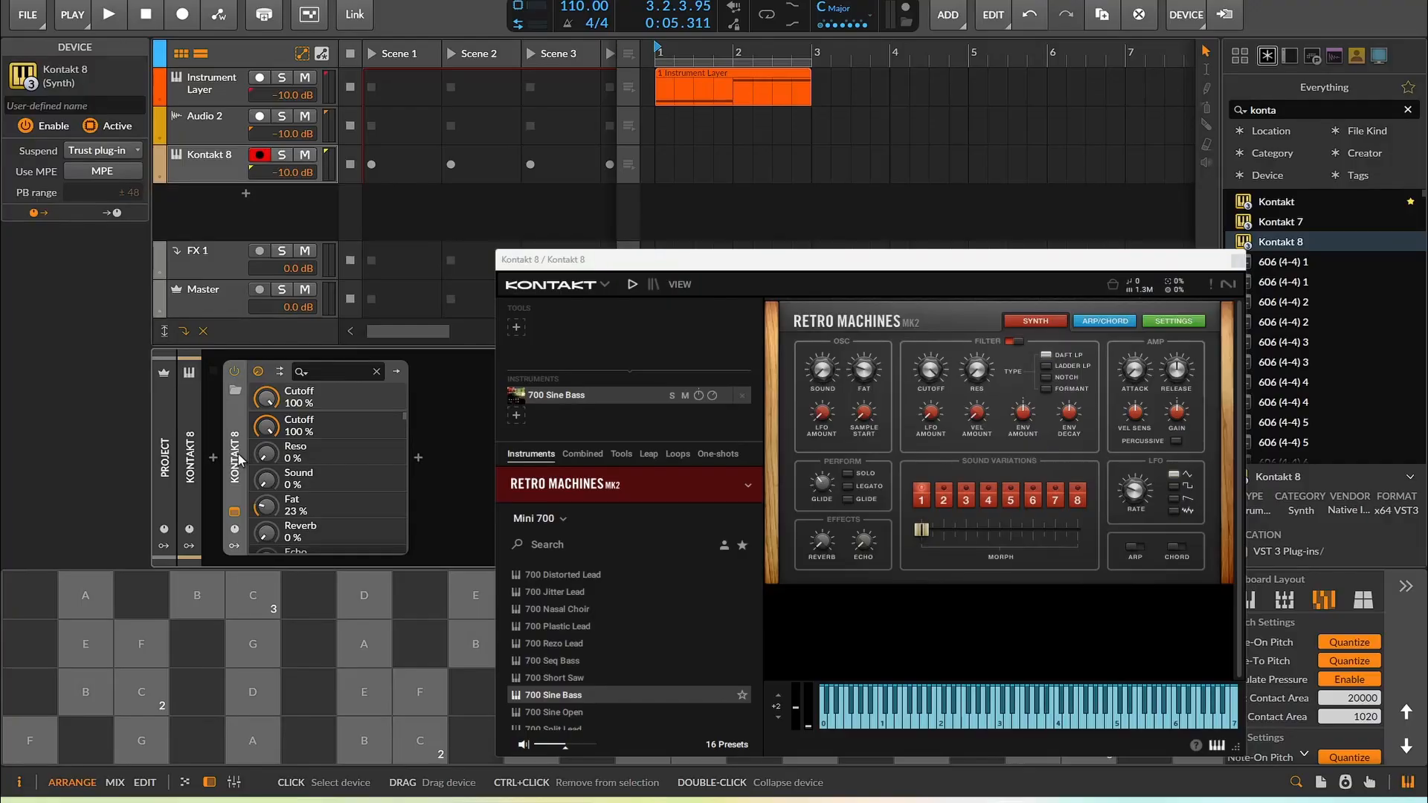
{"action": "left_click", "coordinate": [89, 173]}
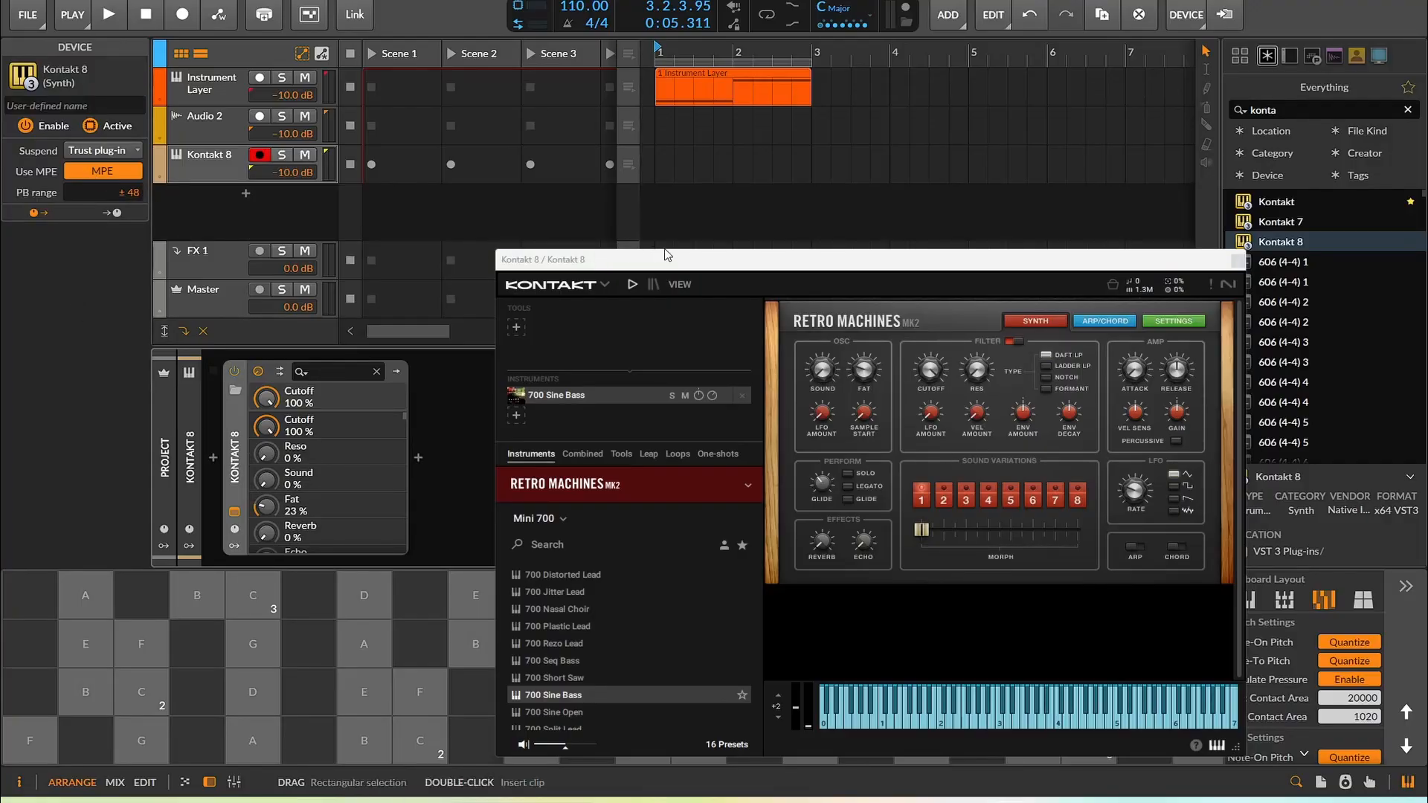
Switch the Kontakt window's view to show the library browser and the multi rack
{"action": "left_click_drag", "start_coordinate": [674, 263], "coordinate": [769, 129]}
{"action": "left_click_drag", "start_coordinate": [368, 681], "coordinate": [582, 601]}
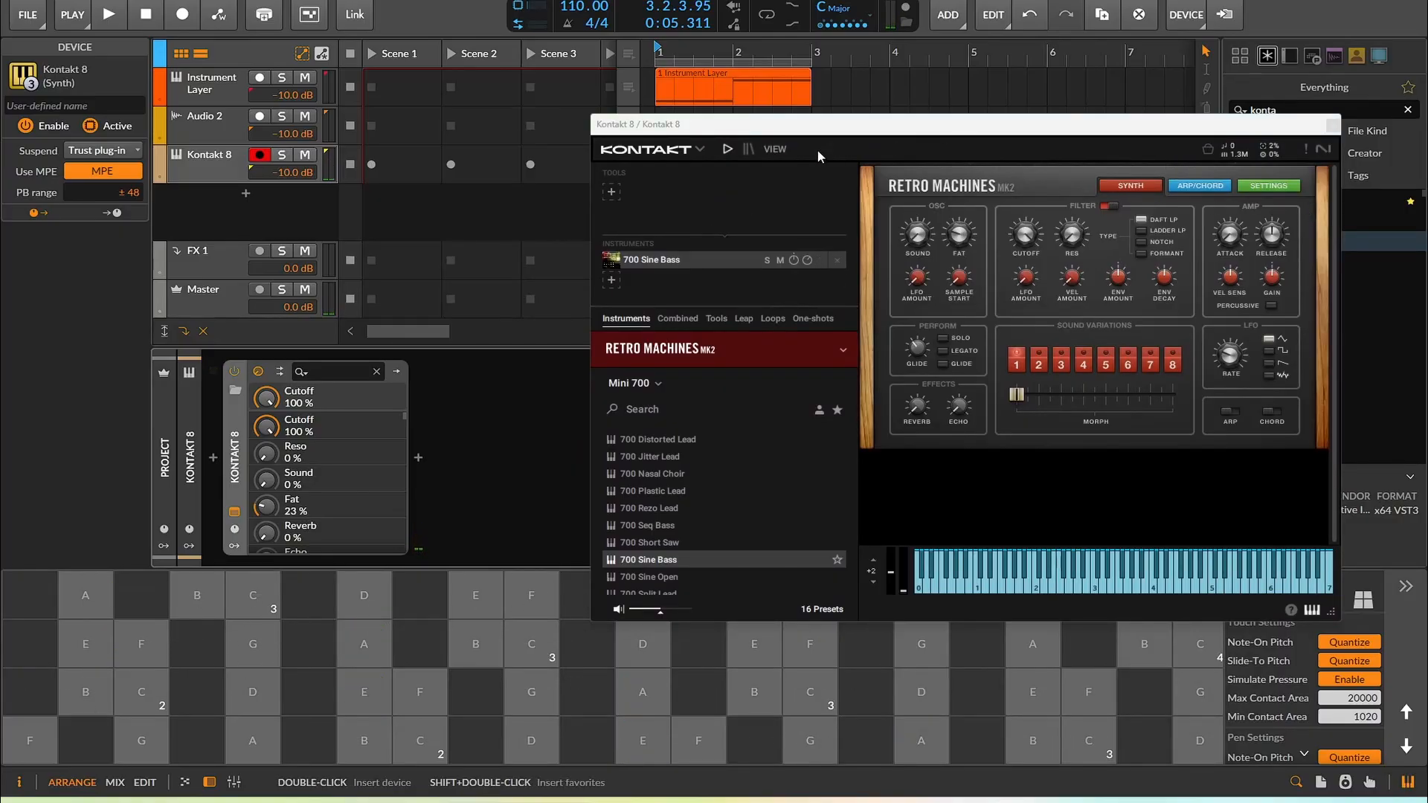
{"action": "left_click", "coordinate": [773, 150]}
{"action": "left_click", "coordinate": [791, 166]}
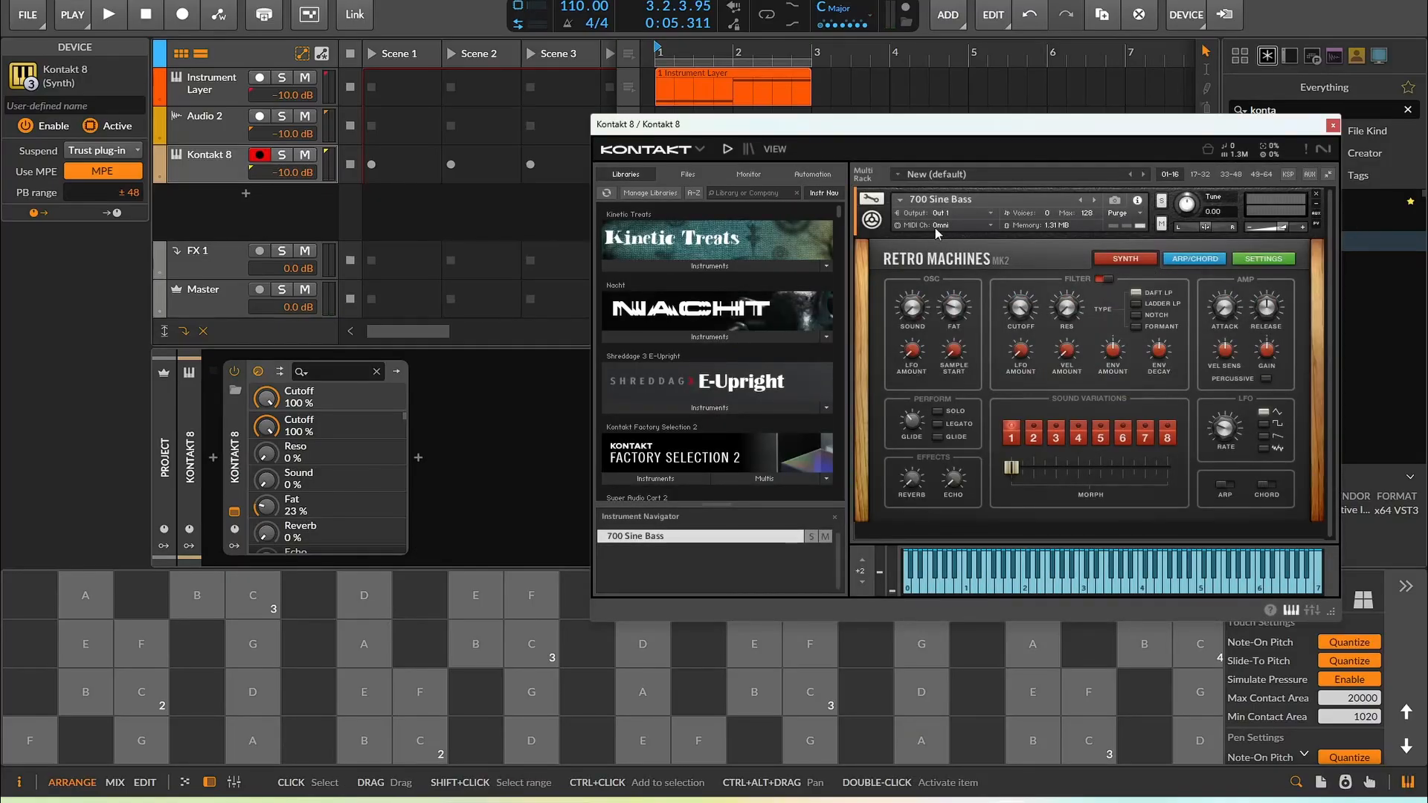
Set the Retro Machines instrument's MIDI channel to port A channel 2 and test it on the pads
{"action": "left_click", "coordinate": [956, 226]}
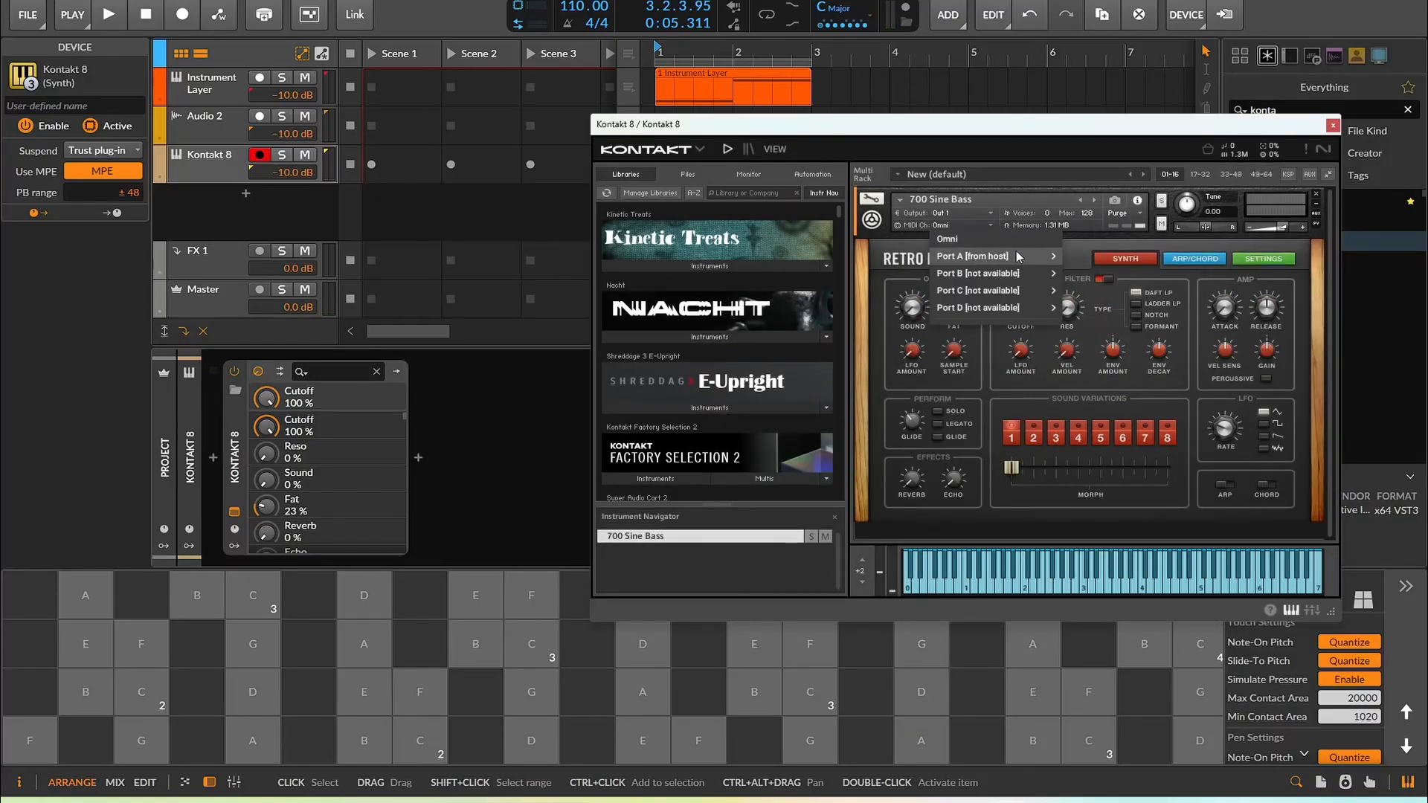
{"action": "mouse_move", "coordinate": [1005, 255]}
{"action": "left_click", "coordinate": [1109, 272]}
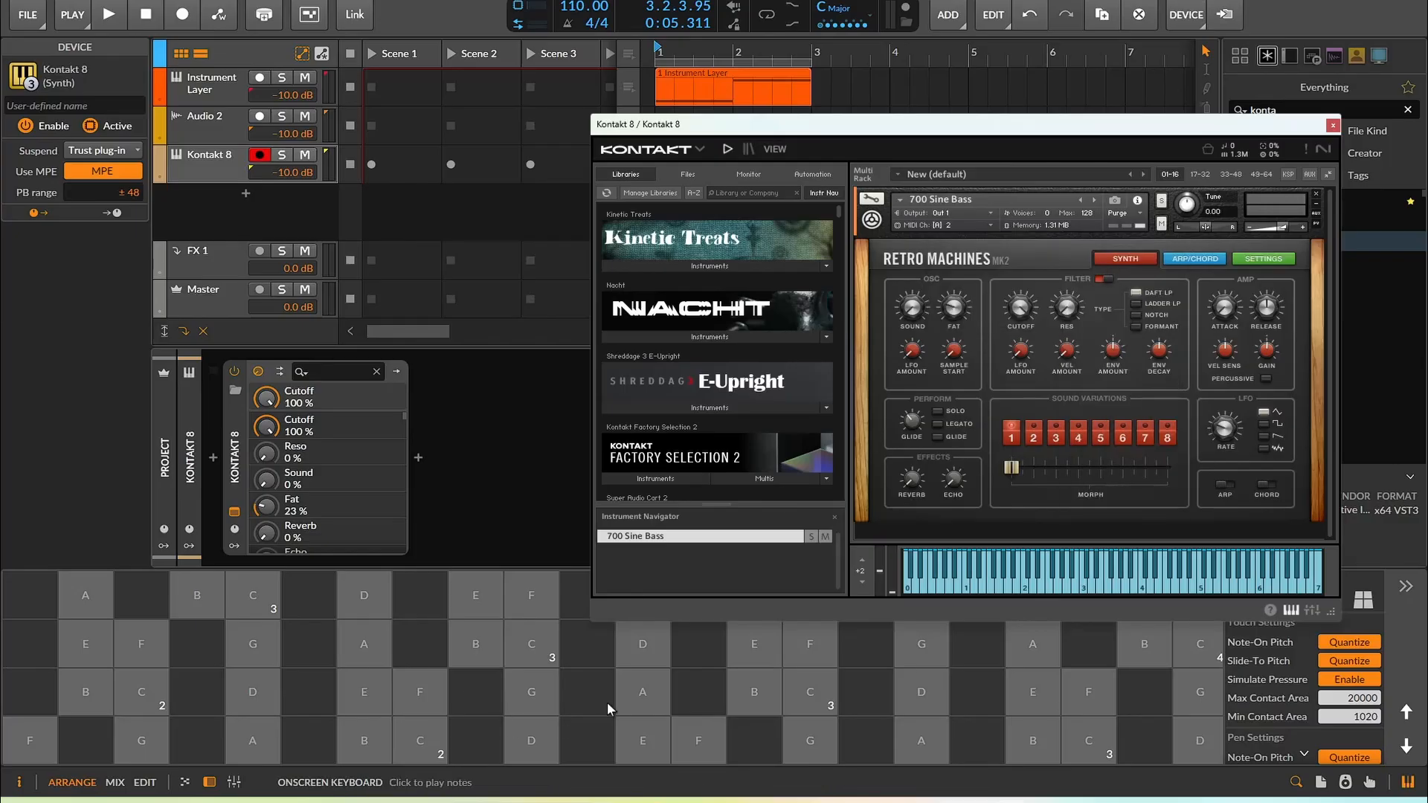
{"action": "left_click_drag", "start_coordinate": [647, 692], "coordinate": [639, 654]}
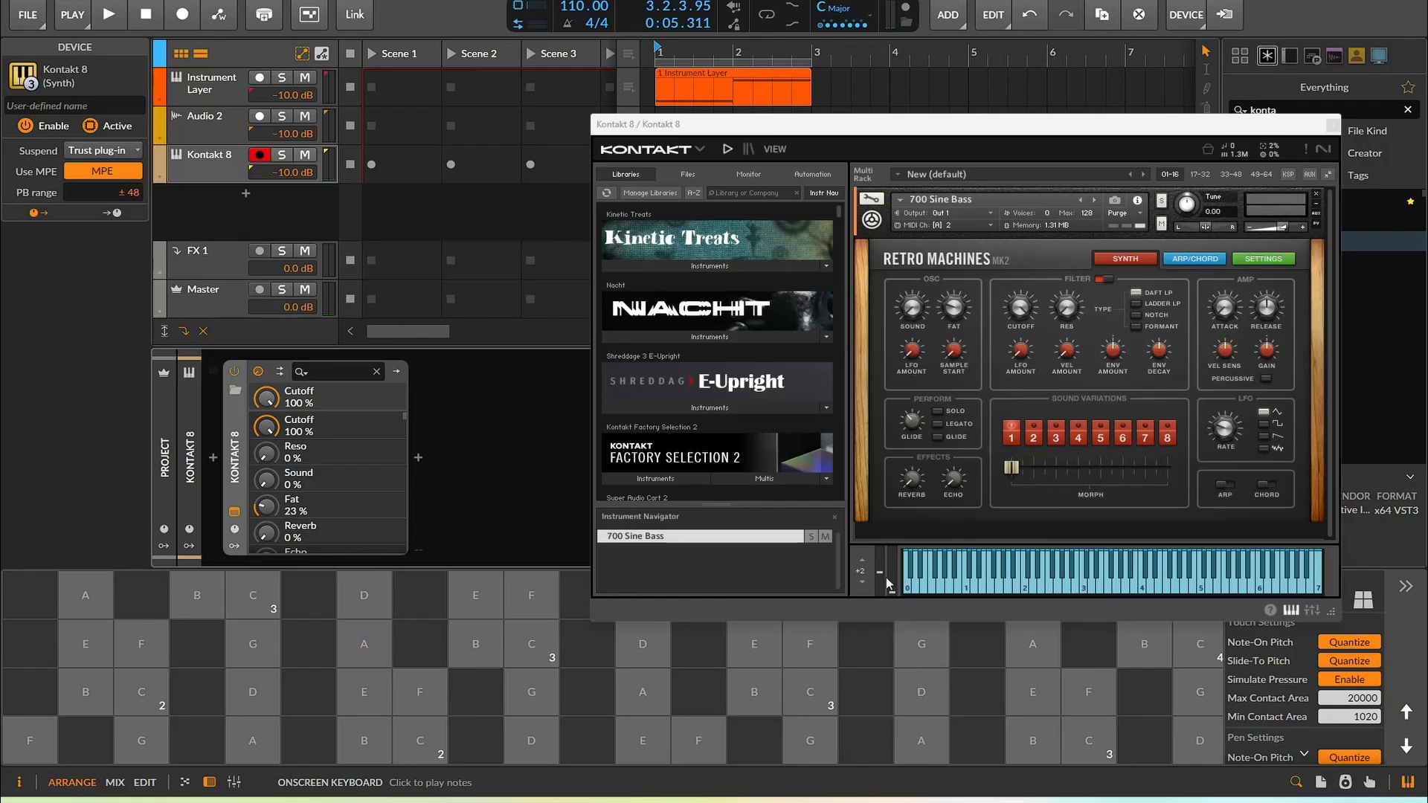
Set the Kontakt device's pitch-bend range to ±9 and play slides on the pads to test it
{"action": "left_click_drag", "start_coordinate": [102, 192], "coordinate": [102, 246]}
{"action": "left_click_drag", "start_coordinate": [102, 192], "coordinate": [60, 190]}
{"action": "left_click_drag", "start_coordinate": [537, 655], "coordinate": [854, 772]}
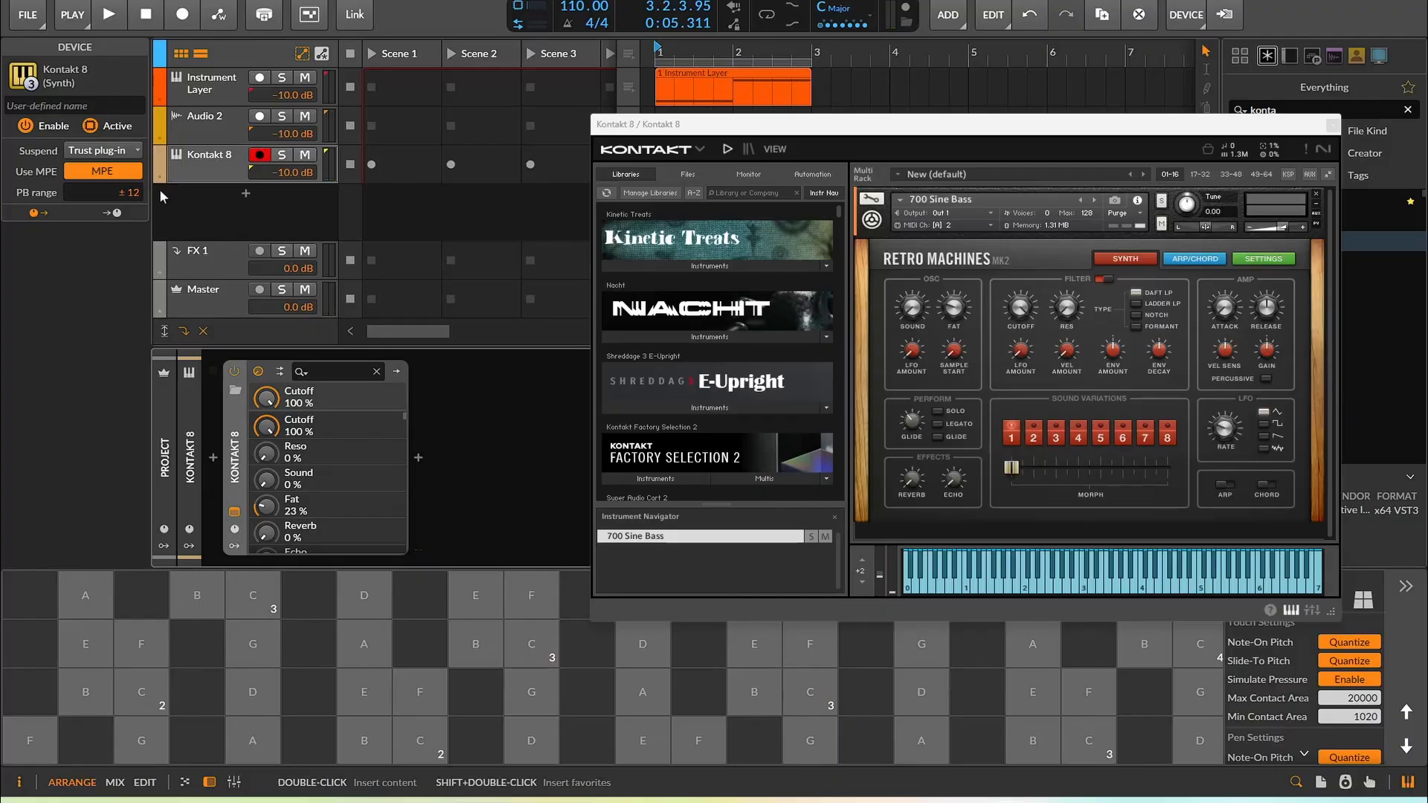
{"action": "left_click_drag", "start_coordinate": [112, 193], "coordinate": [112, 206]}
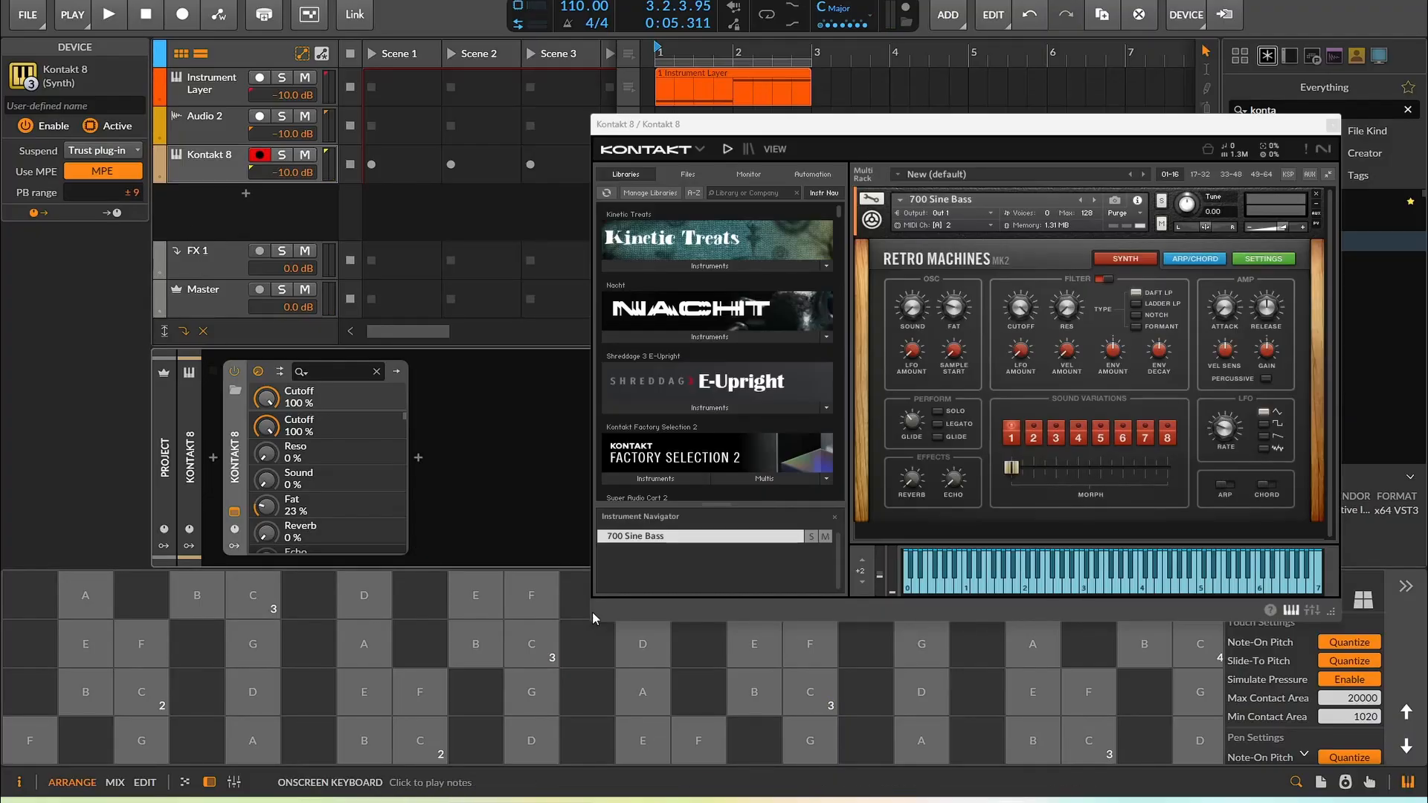
{"action": "left_click_drag", "start_coordinate": [533, 695], "coordinate": [593, 589]}
{"action": "left_click_drag", "start_coordinate": [643, 692], "coordinate": [863, 693]}
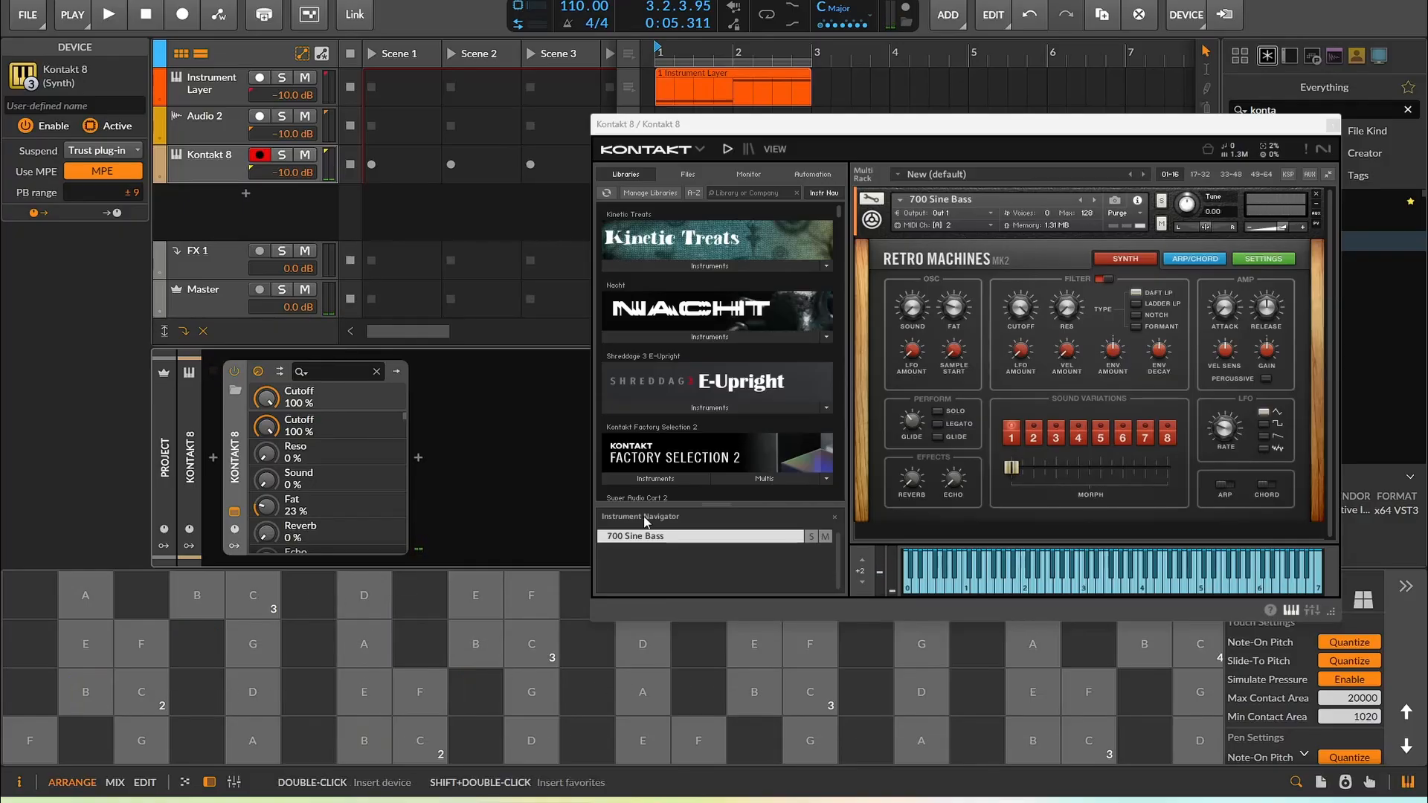
Browse the Kontakt library and load the Shreddage 3.5 Telos instrument
{"action": "left_click", "coordinate": [708, 408]}
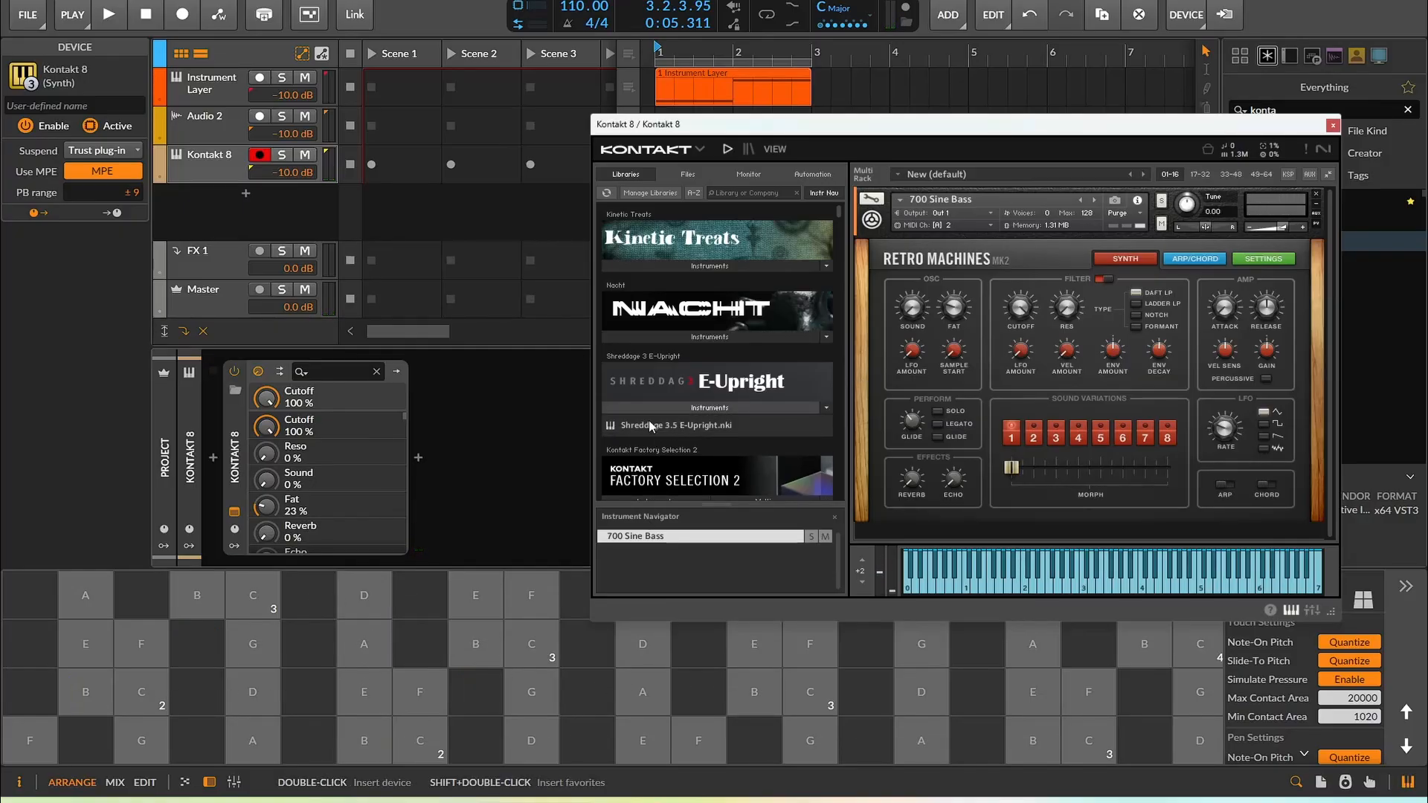
{"action": "scroll", "coordinate": [650, 426], "scroll_direction": "down", "scroll_amount": 12}
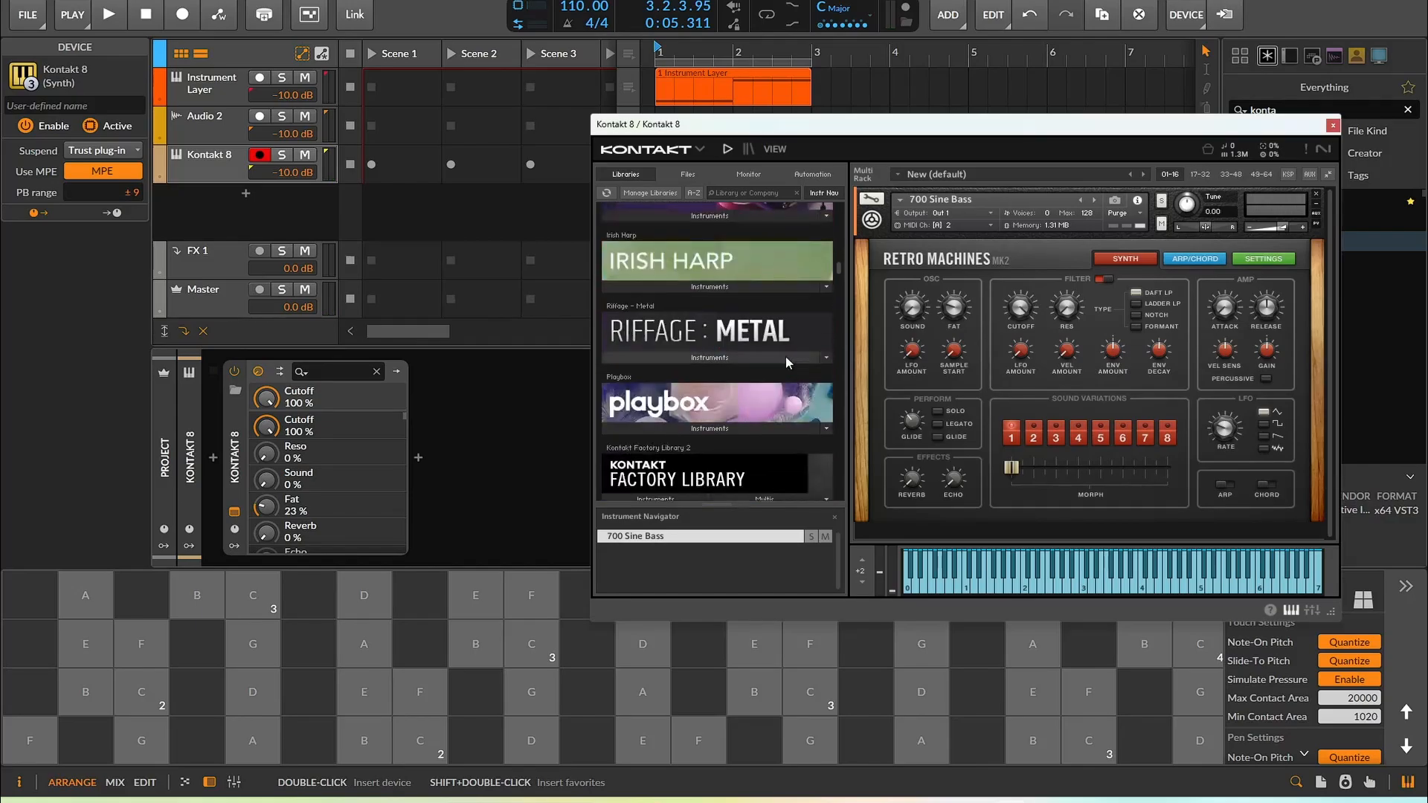
{"action": "left_click_drag", "start_coordinate": [838, 276], "coordinate": [835, 446]}
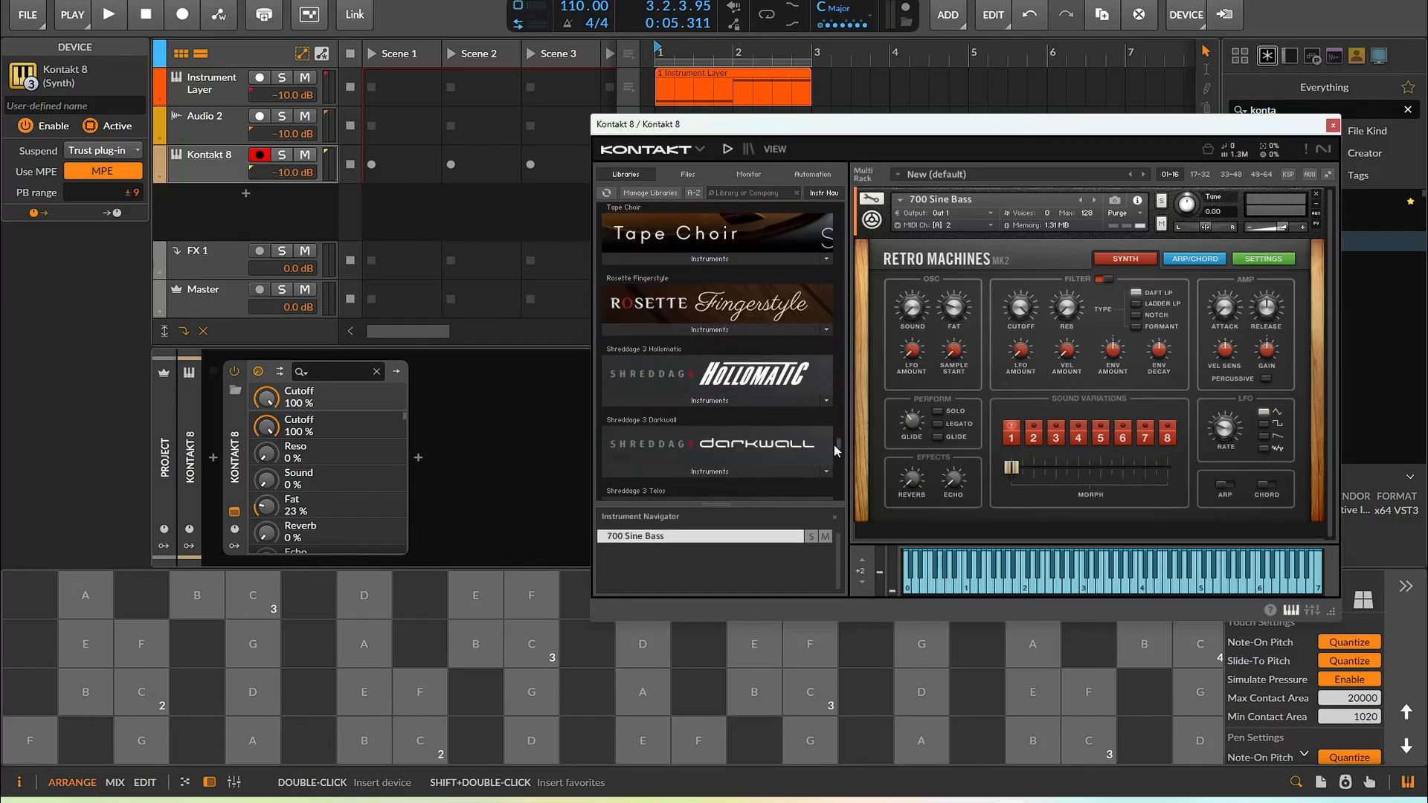
{"action": "scroll", "coordinate": [693, 436], "scroll_direction": "down", "scroll_amount": 3}
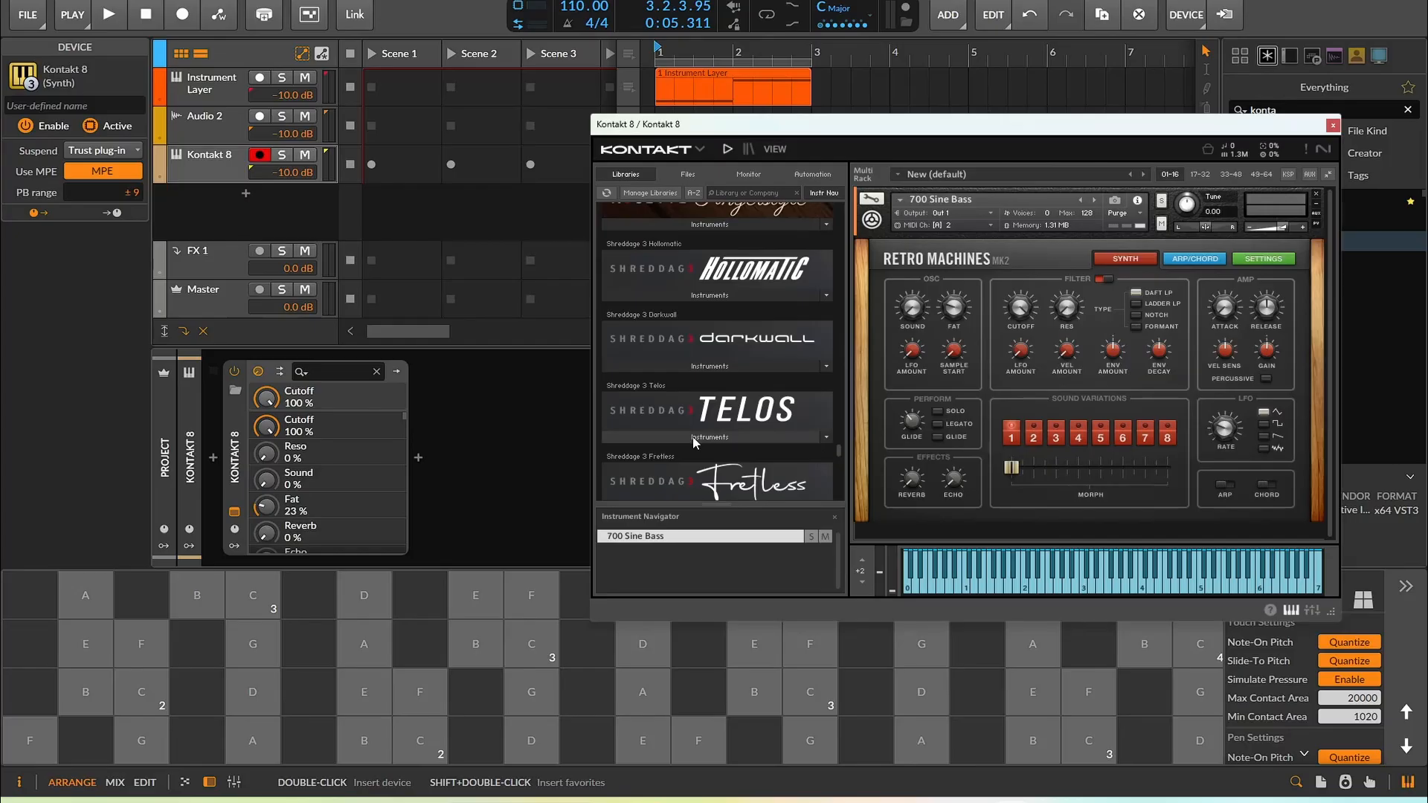
{"action": "left_click", "coordinate": [693, 436]}
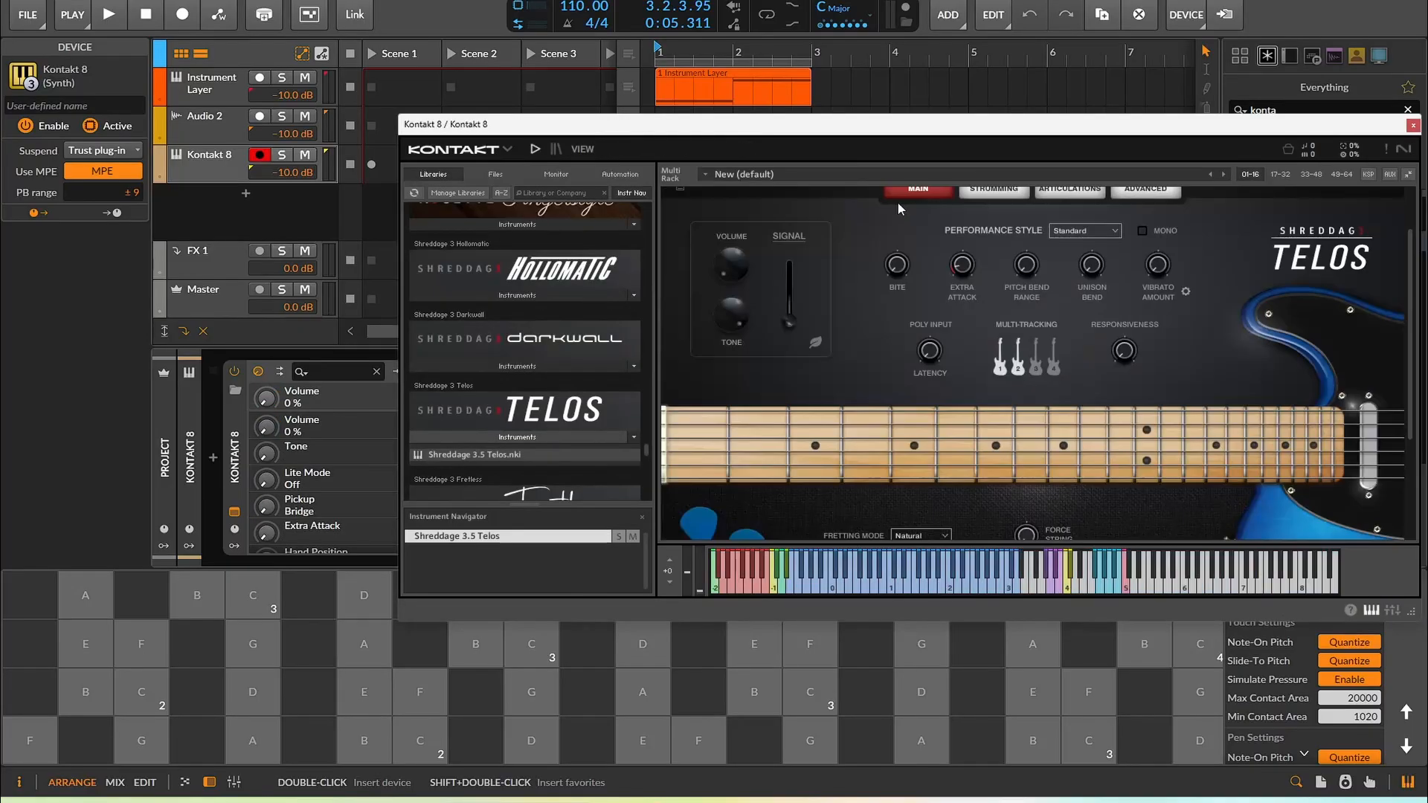
Add Shreddage 3.5 Fretless to the rack and load its Fretless 3.5 Broken Computer preset
{"action": "scroll", "coordinate": [870, 290], "scroll_direction": "up", "scroll_amount": 3}
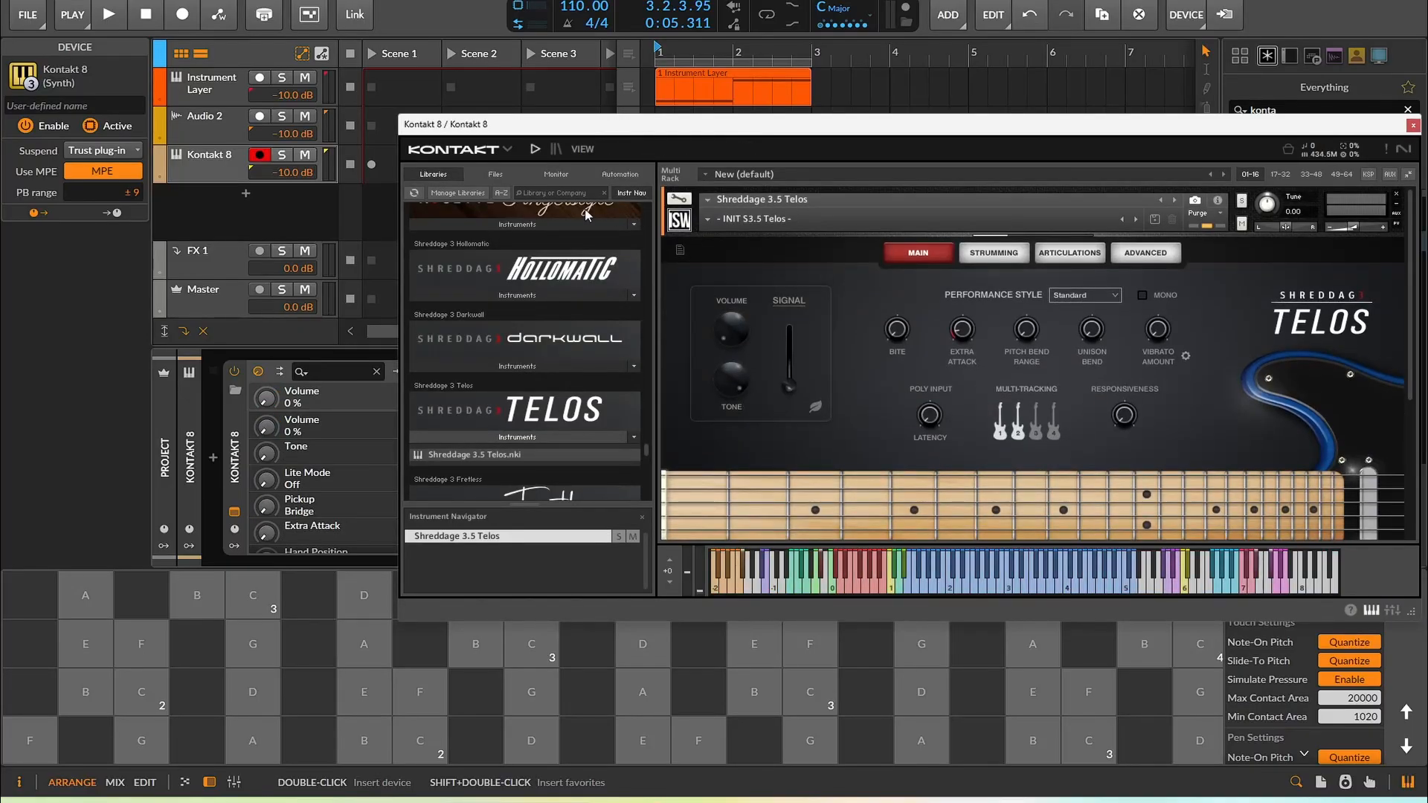
{"action": "left_click", "coordinate": [681, 221]}
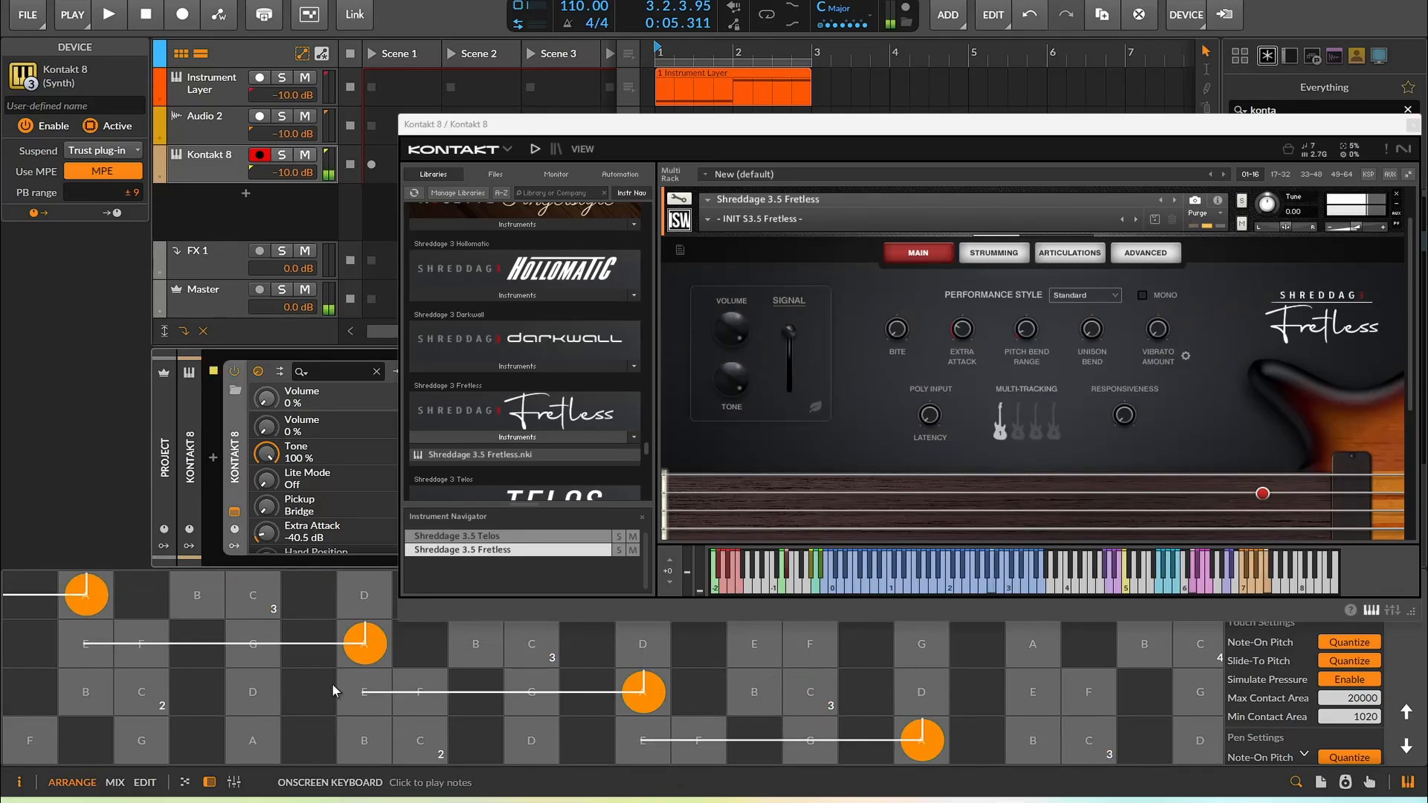
{"action": "left_click", "coordinate": [774, 219]}
{"action": "left_click", "coordinate": [766, 295]}
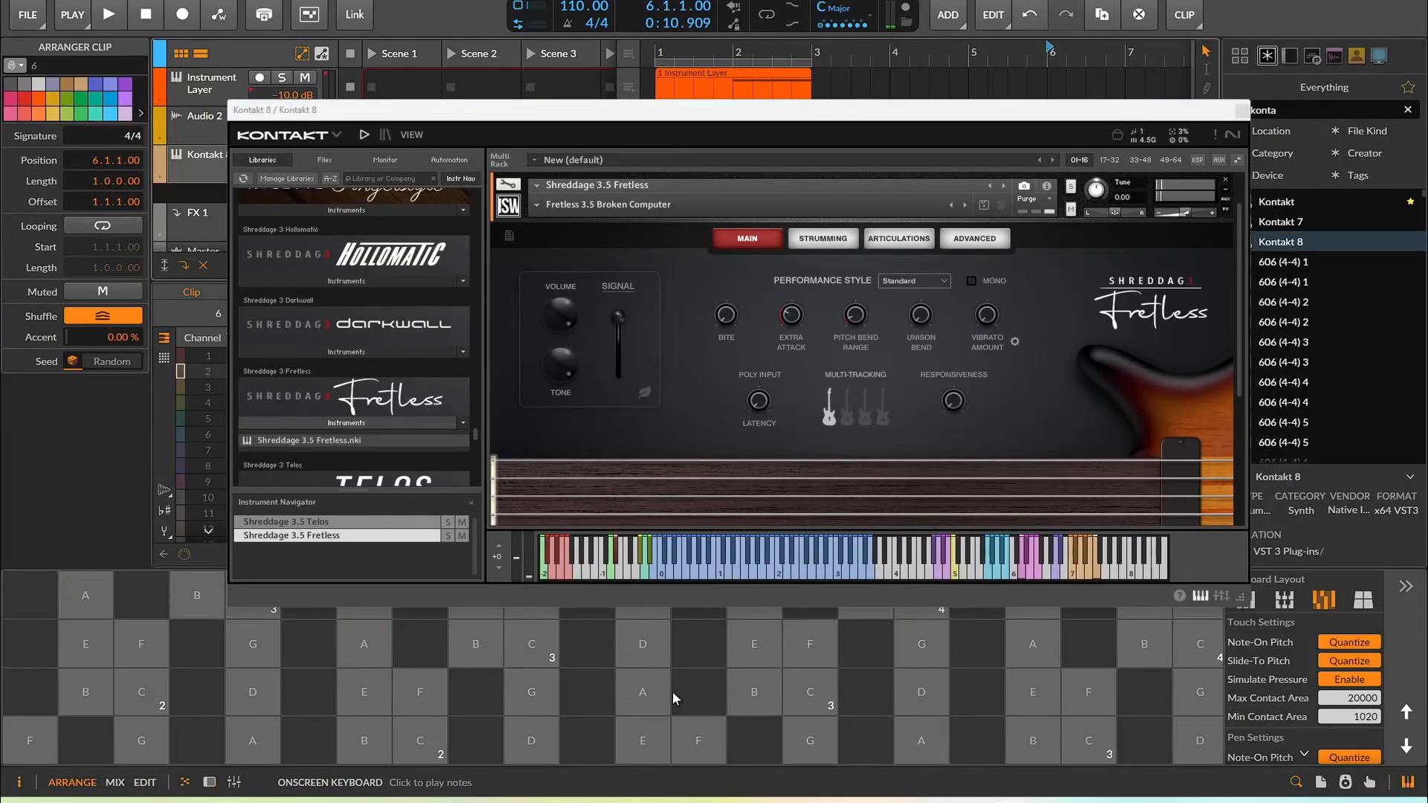
Play the pads, then load the Telos 3.5 All-Around Rhythm preset on the Telos instrument
{"action": "left_click_drag", "start_coordinate": [775, 685], "coordinate": [524, 736]}
{"action": "left_click_drag", "start_coordinate": [423, 737], "coordinate": [563, 753]}
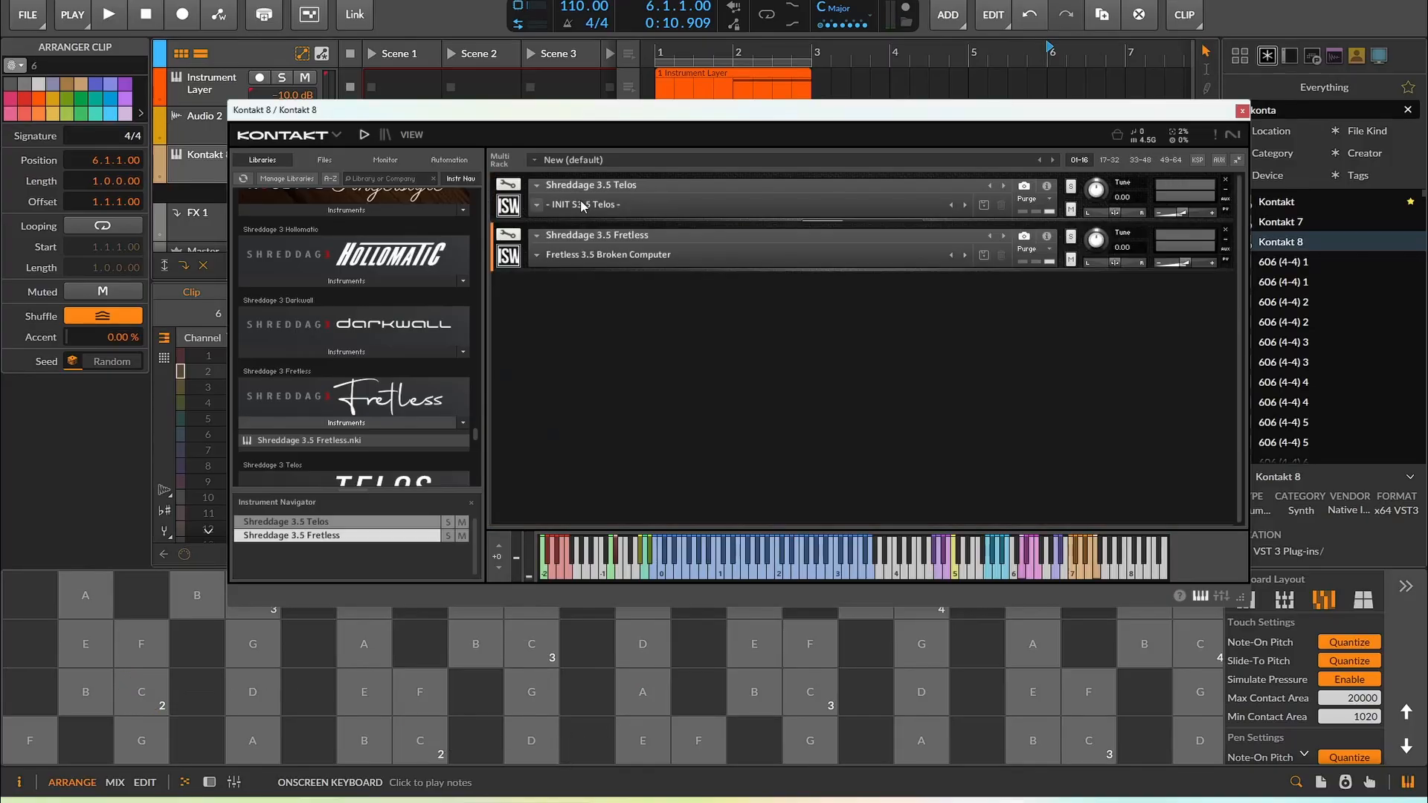
{"action": "left_click", "coordinate": [565, 204]}
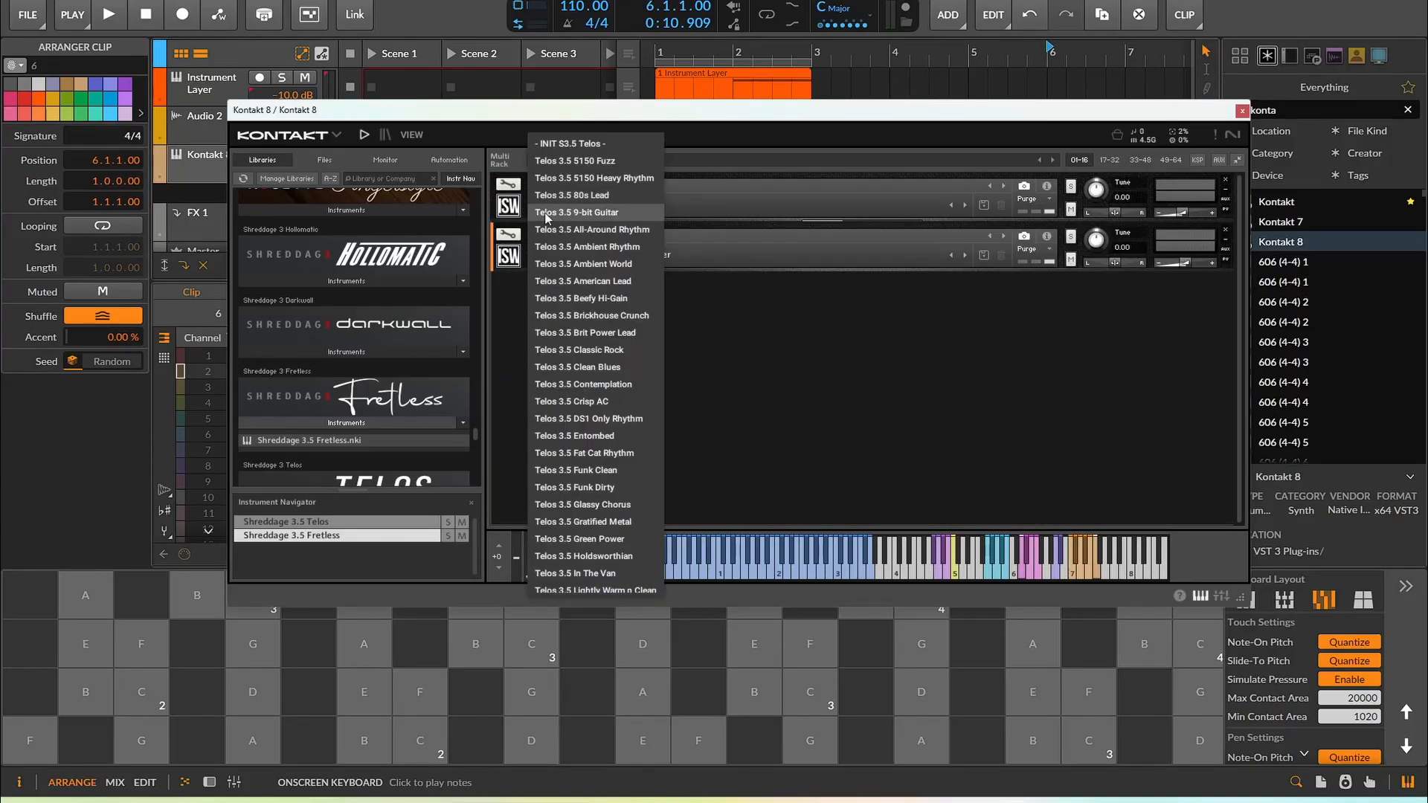
{"action": "left_click", "coordinate": [574, 229]}
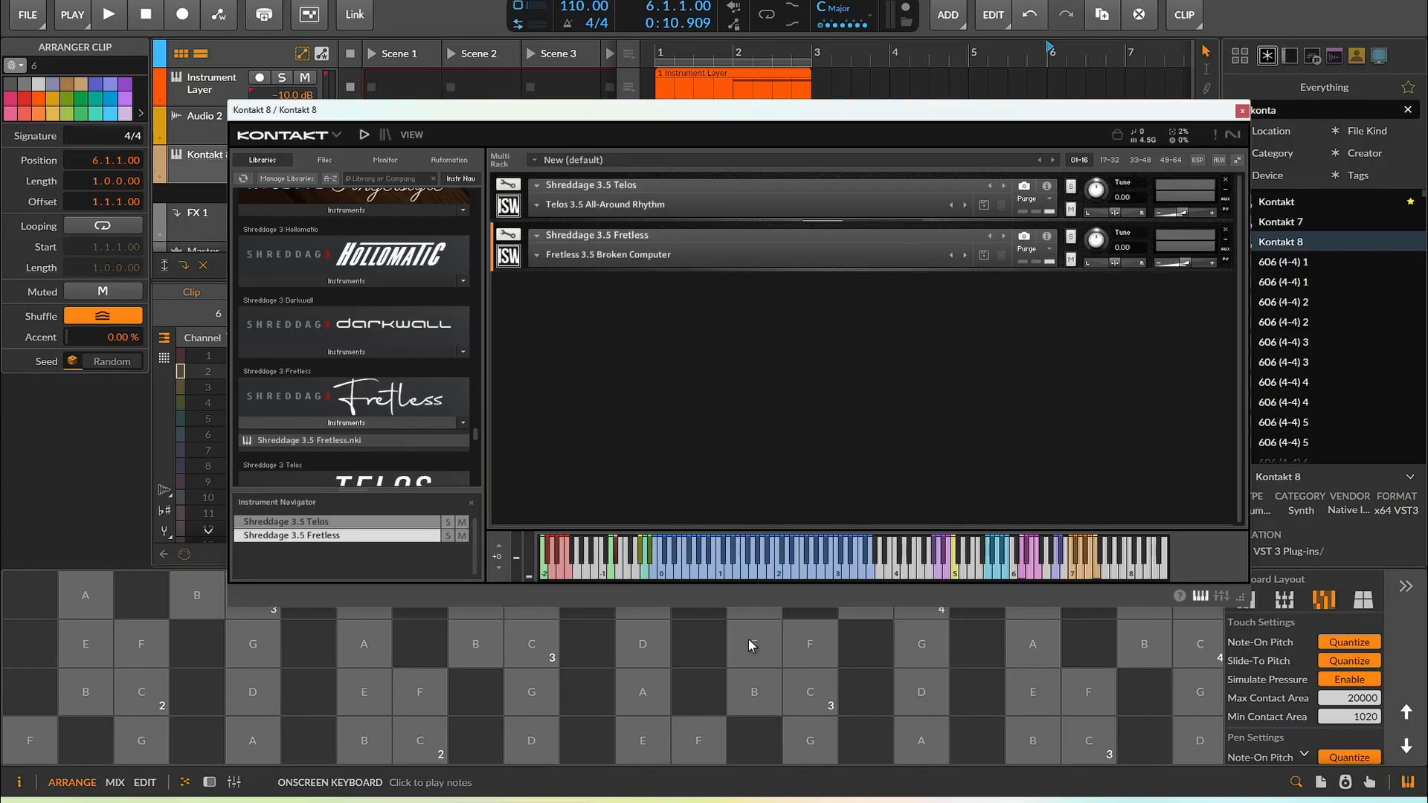
Set the Fretless instrument's MIDI channel to port A channel 2
{"action": "left_click_drag", "start_coordinate": [748, 640], "coordinate": [769, 551]}
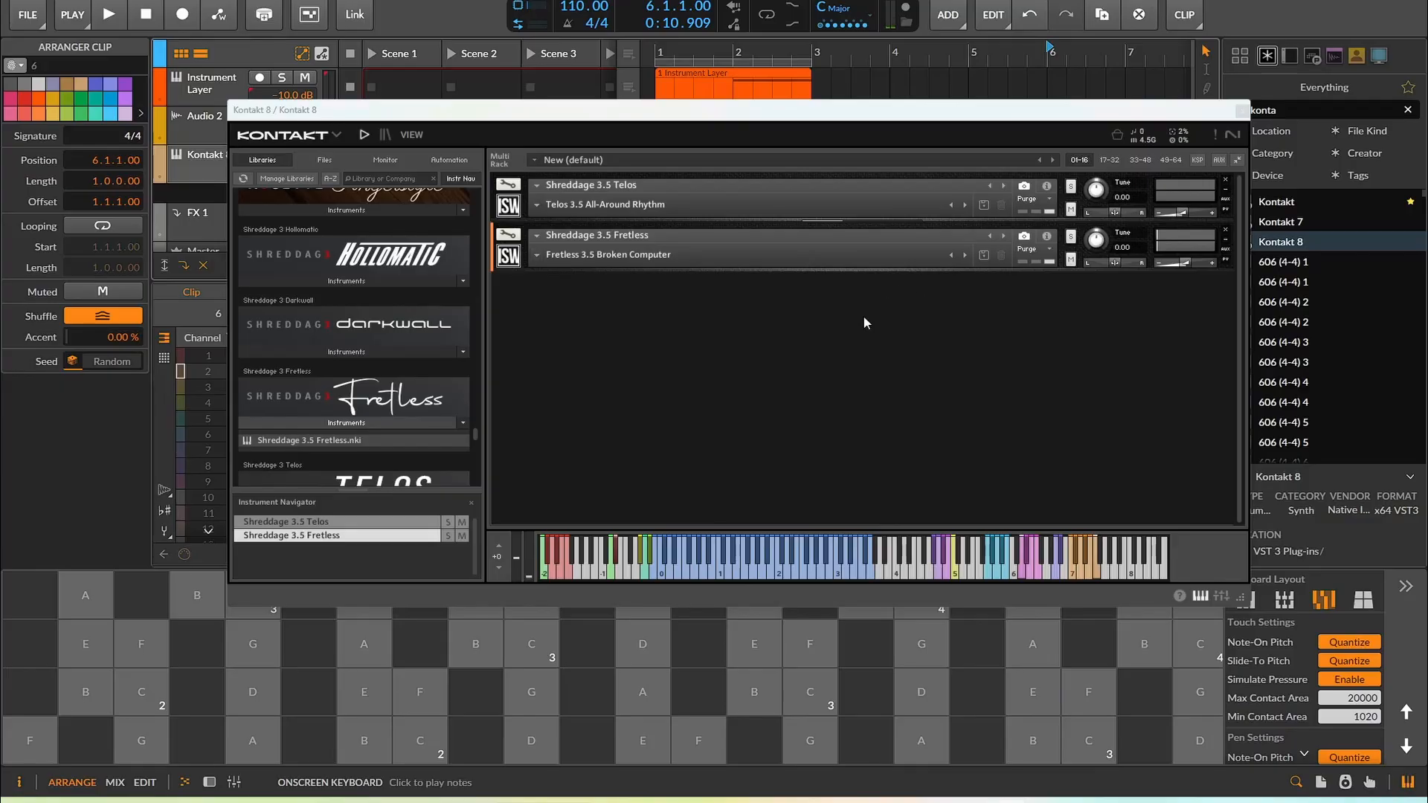
{"action": "left_click", "coordinate": [790, 634]}
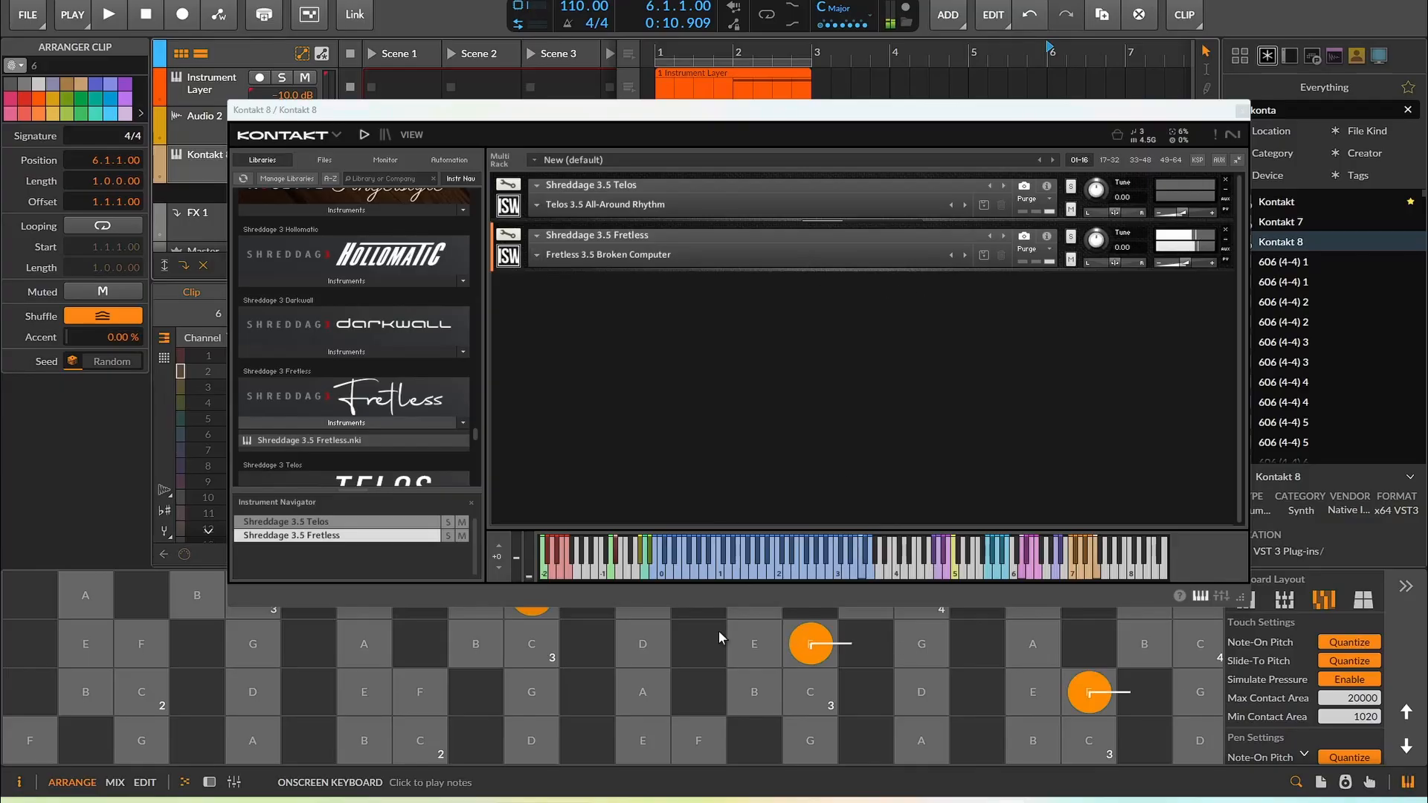
{"action": "left_click", "coordinate": [1047, 236]}
{"action": "left_click", "coordinate": [636, 261]}
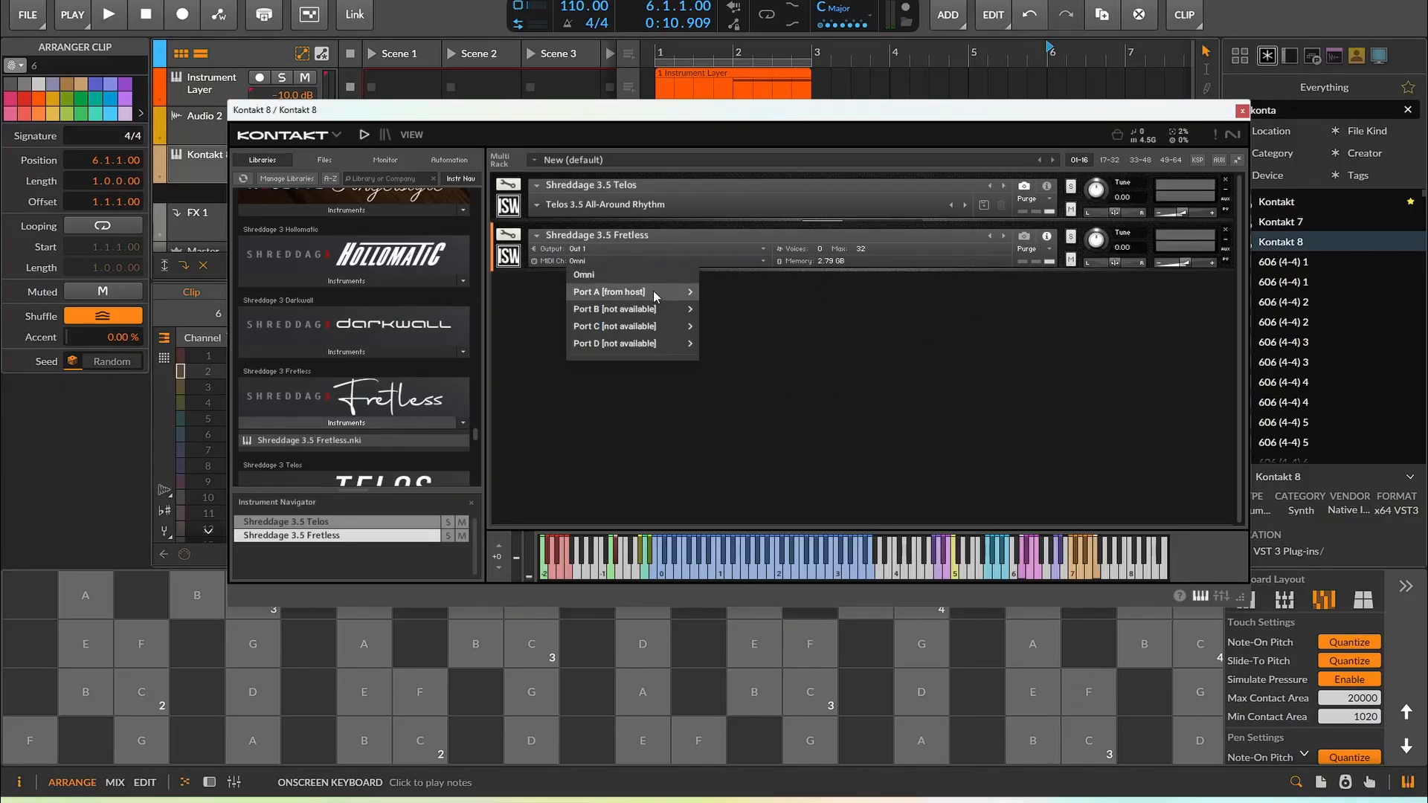
{"action": "mouse_move", "coordinate": [654, 291]}
{"action": "left_click", "coordinate": [790, 307]}
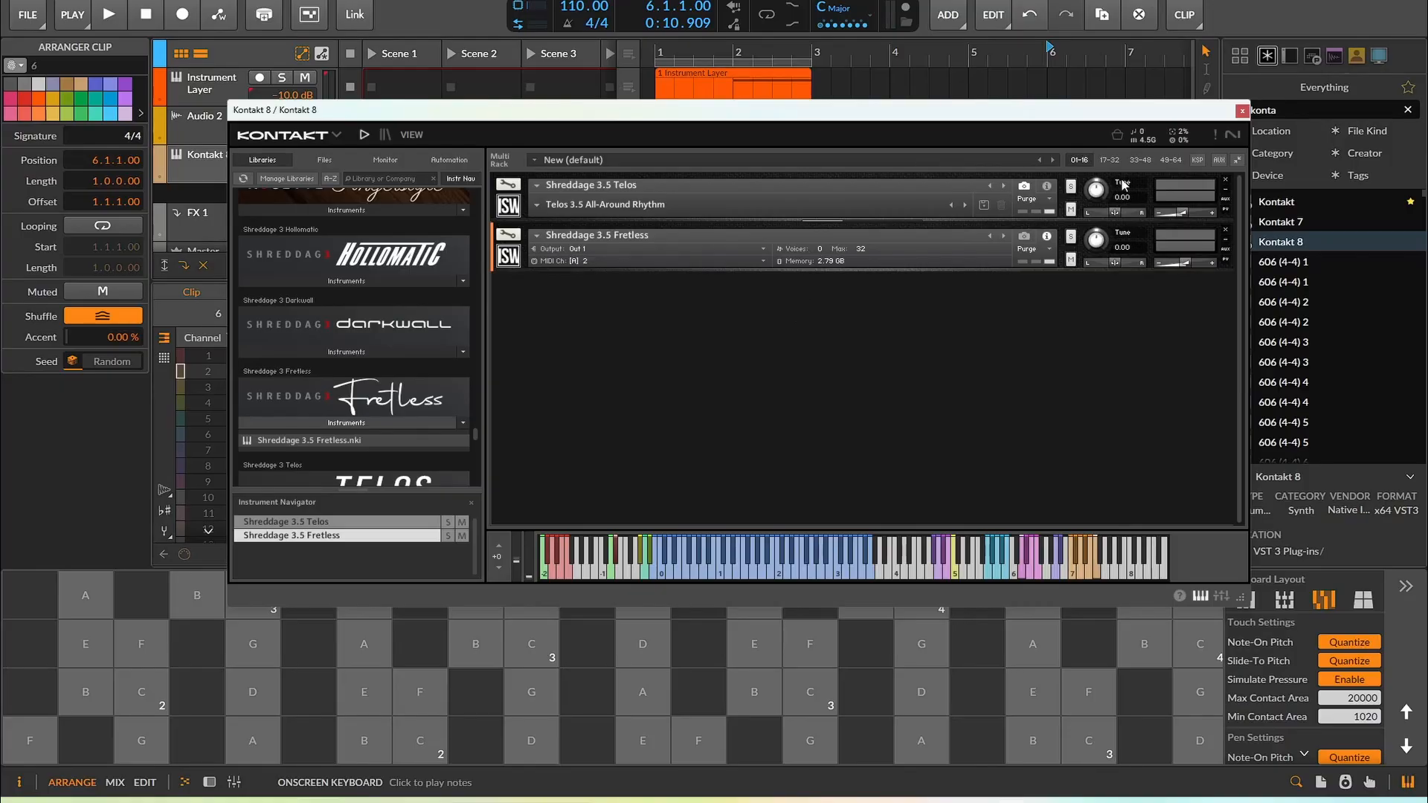
Set the Telos instrument's MIDI channel to port A channel 3
{"action": "left_click", "coordinate": [1051, 186]}
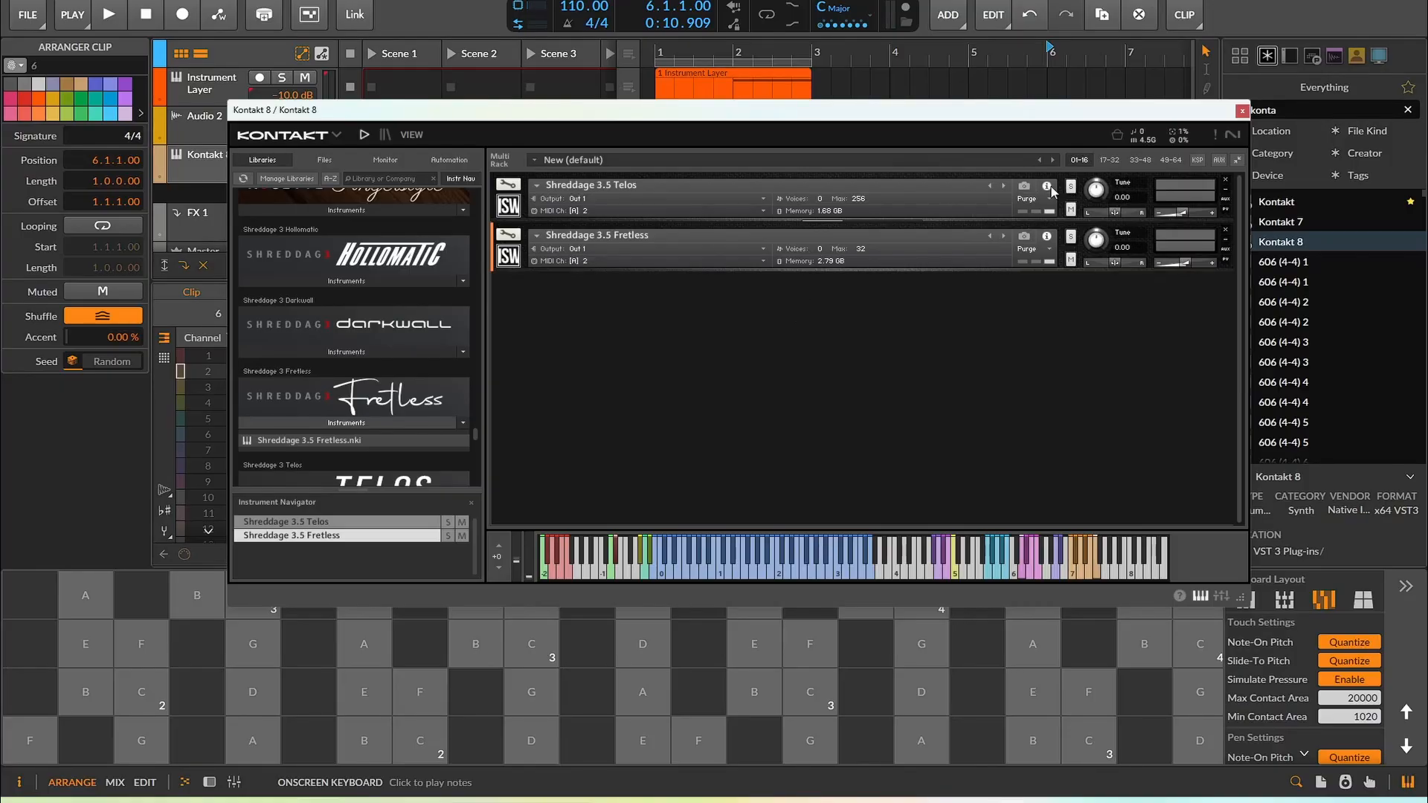
{"action": "left_click", "coordinate": [700, 209]}
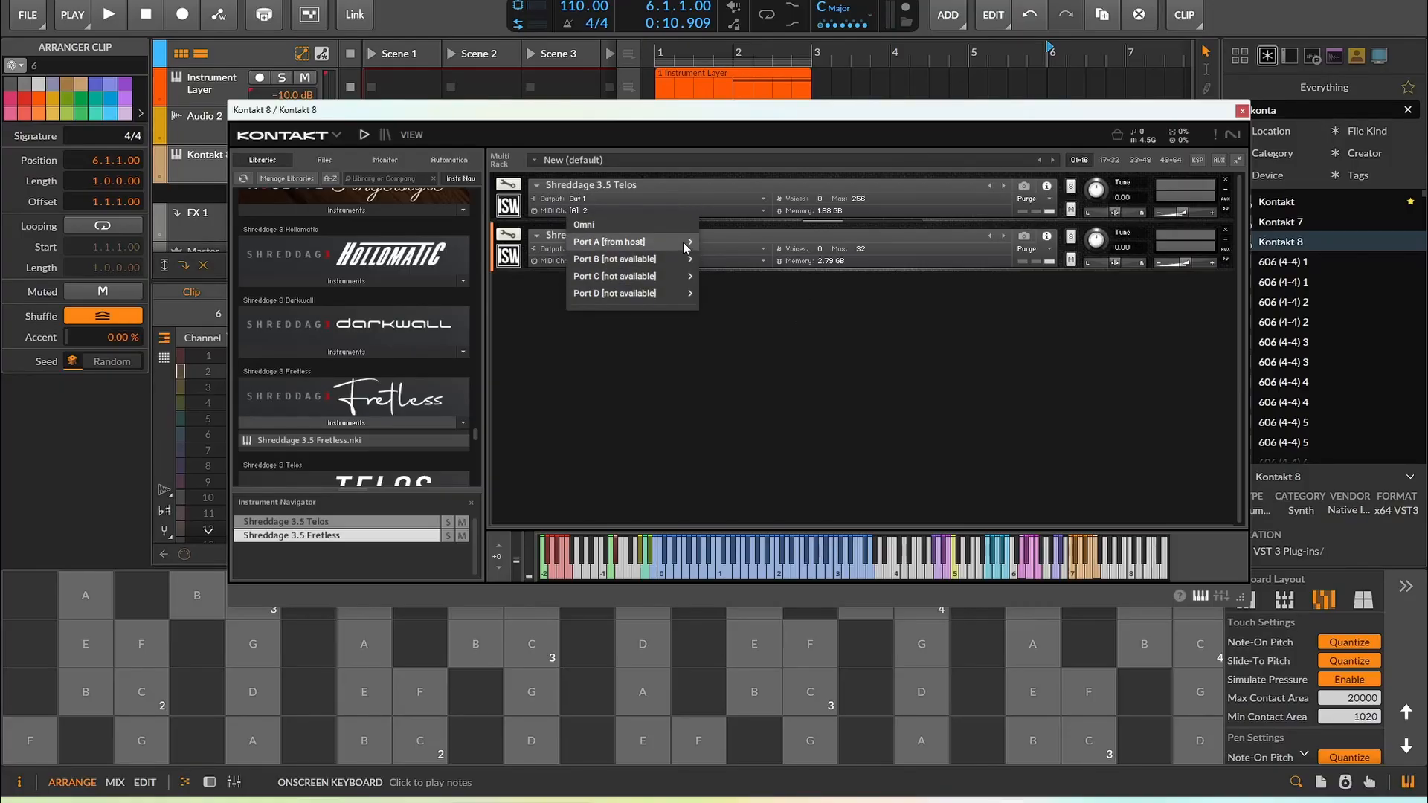
{"action": "mouse_move", "coordinate": [683, 243]}
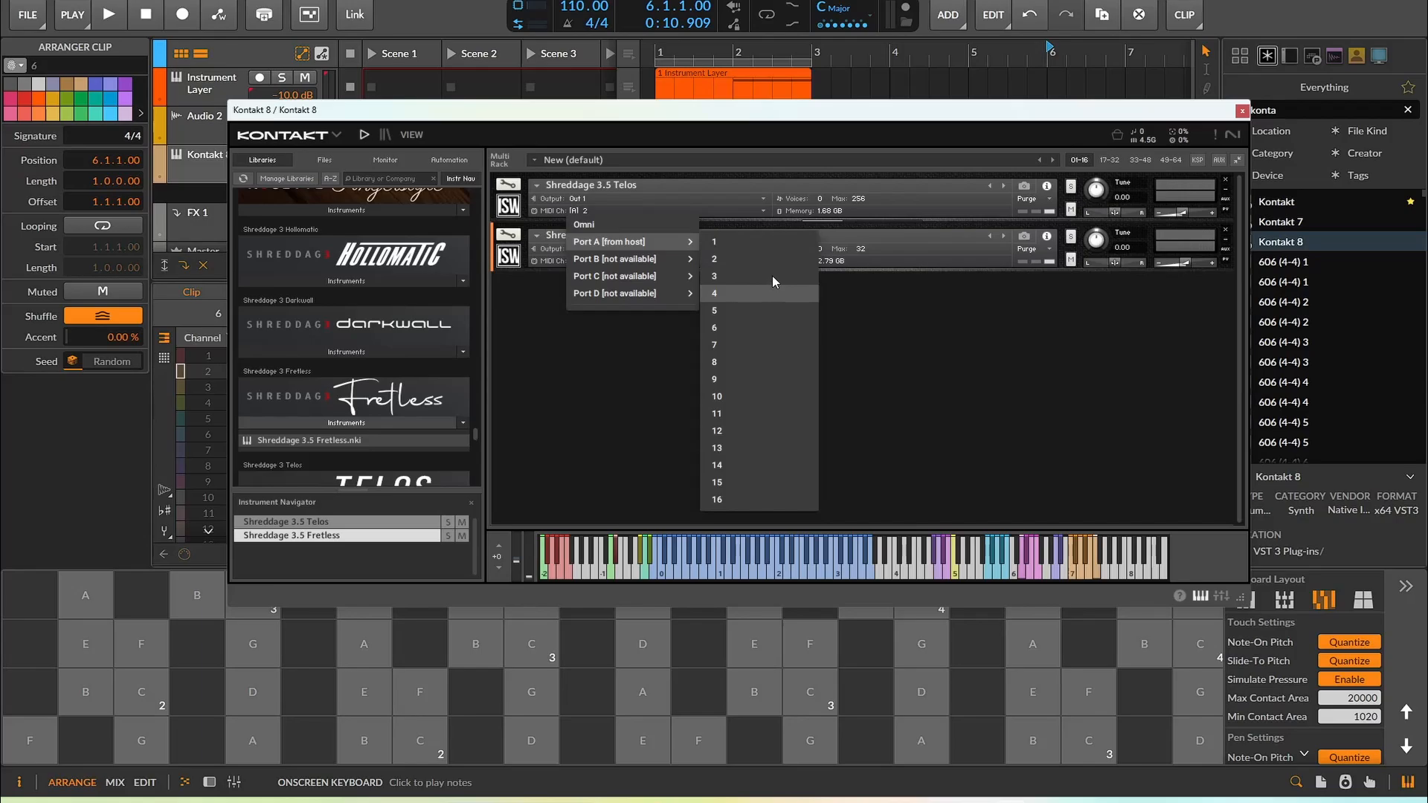
{"action": "left_click", "coordinate": [772, 279]}
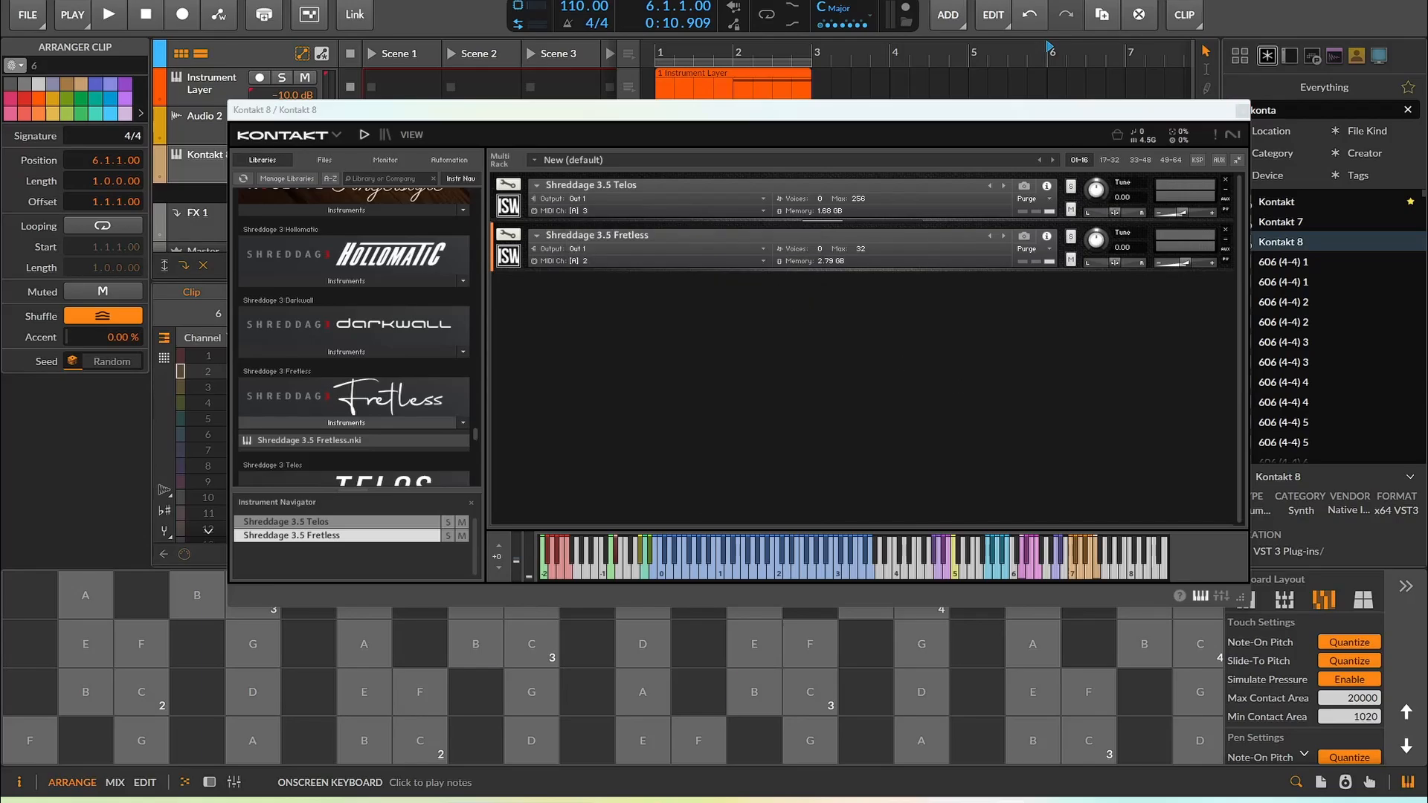
Play the pads, then open the Analog Lab V plugin in the instrument layer to check its MIDI channel setting and close it
{"action": "left_click", "coordinate": [476, 644]}
{"action": "left_click", "coordinate": [921, 644]}
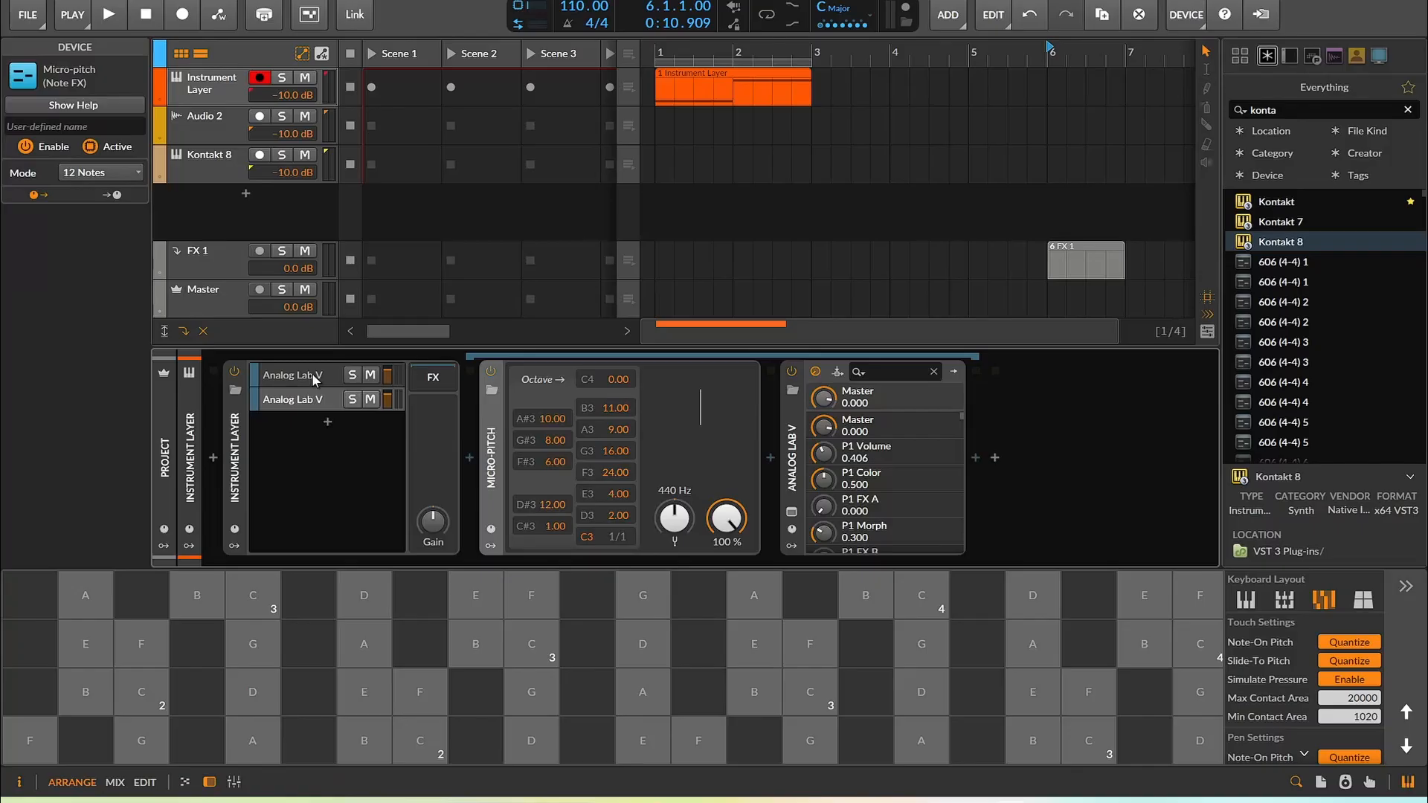
{"action": "left_click", "coordinate": [314, 380]}
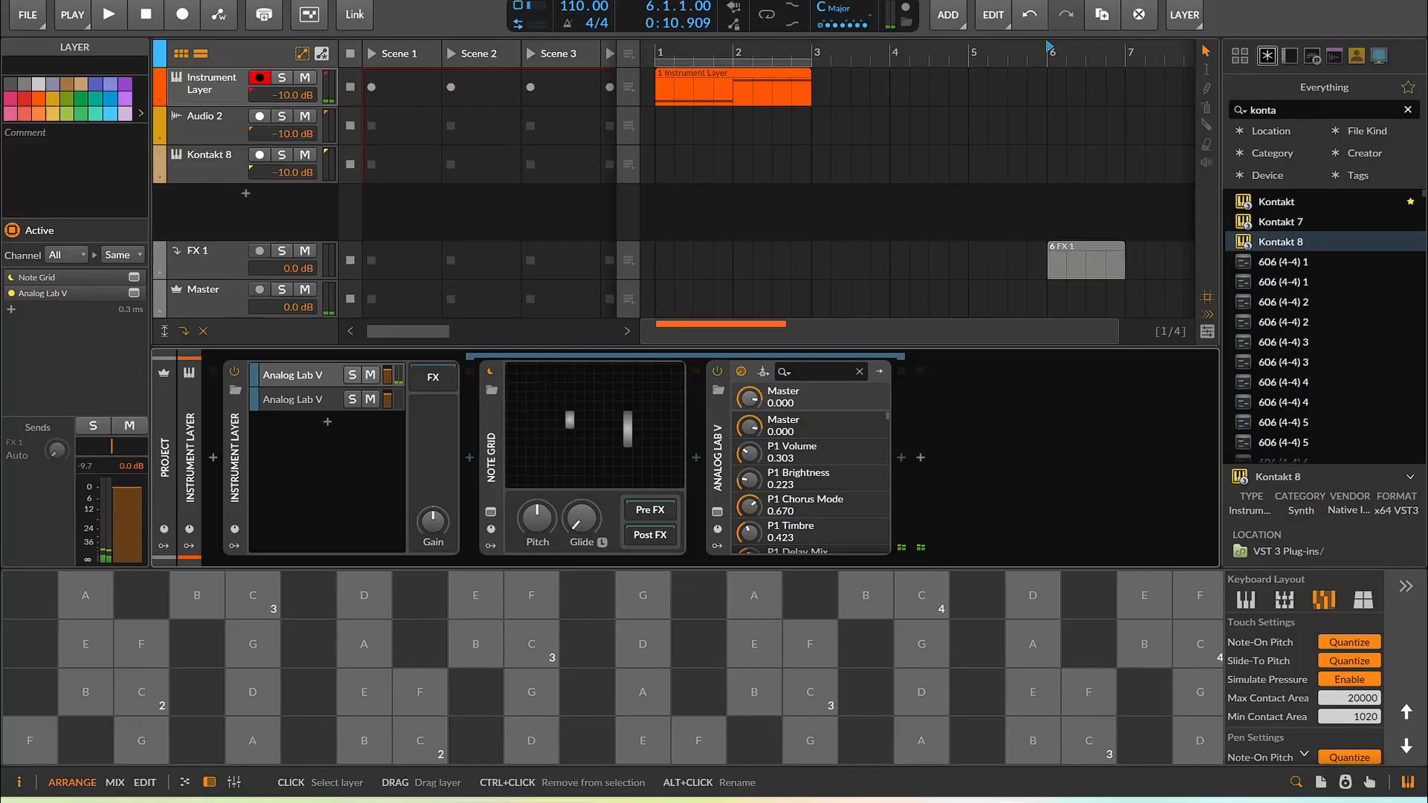
{"action": "left_click", "coordinate": [717, 512]}
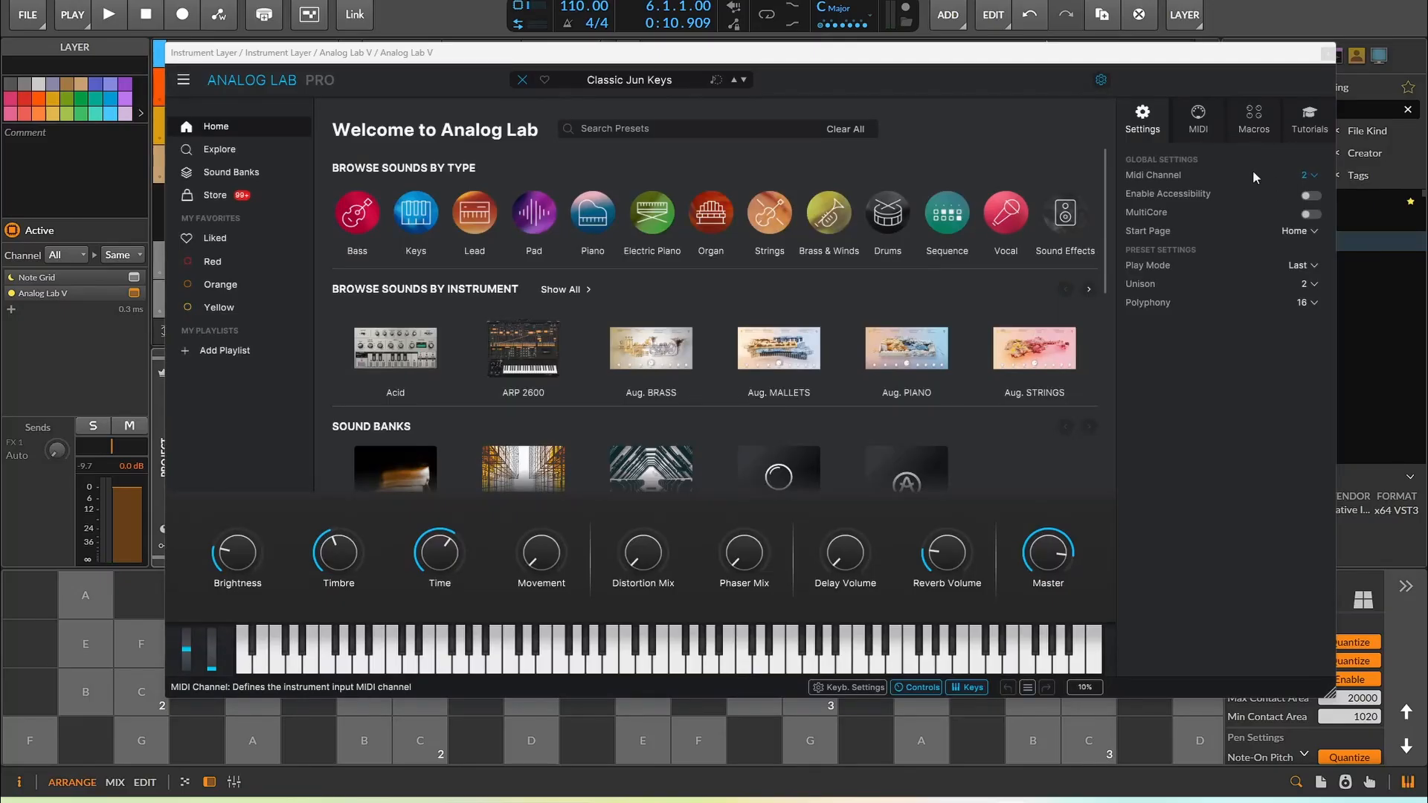
{"action": "left_click", "coordinate": [1328, 54]}
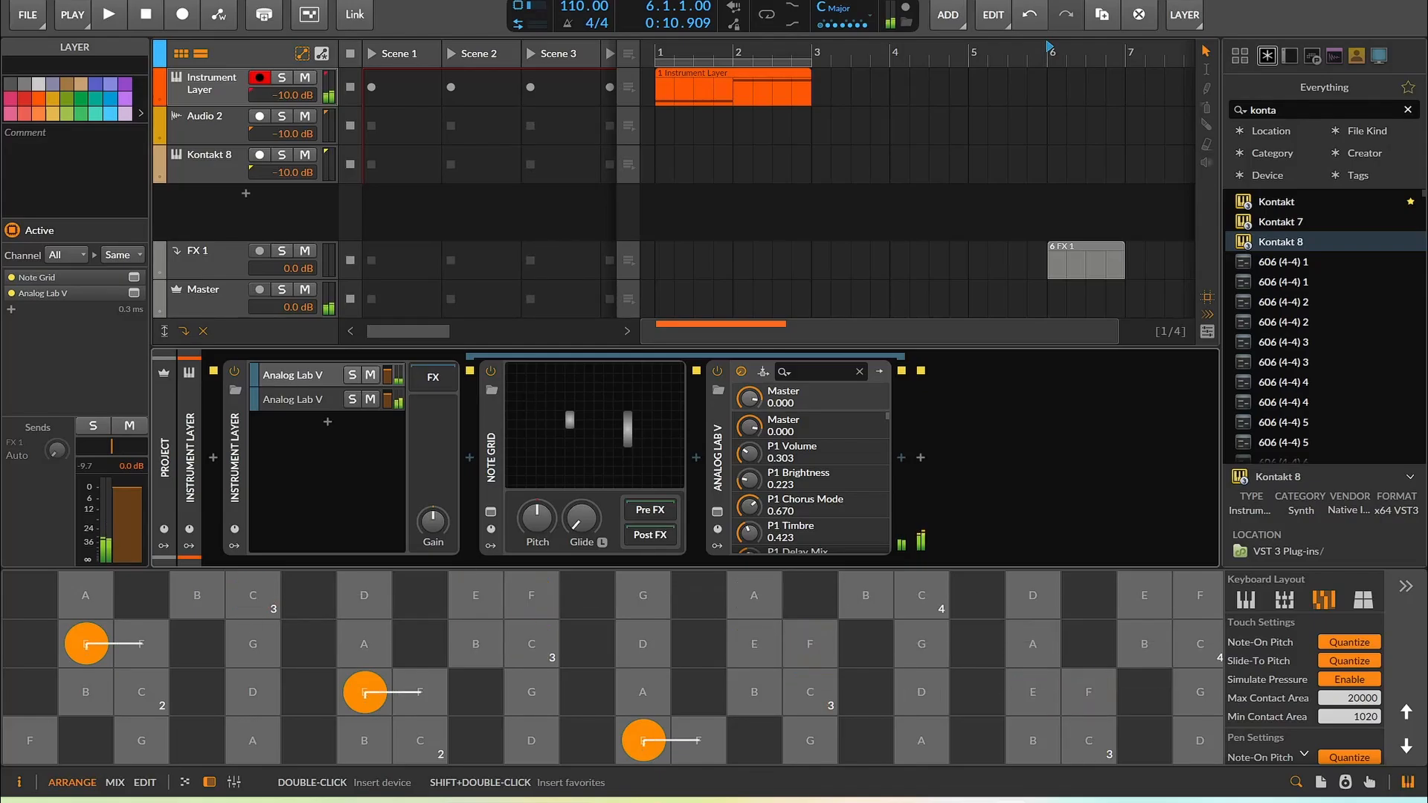
Select the second Analog Lab V layer and open its plugin window, then close it
{"action": "left_click", "coordinate": [329, 394]}
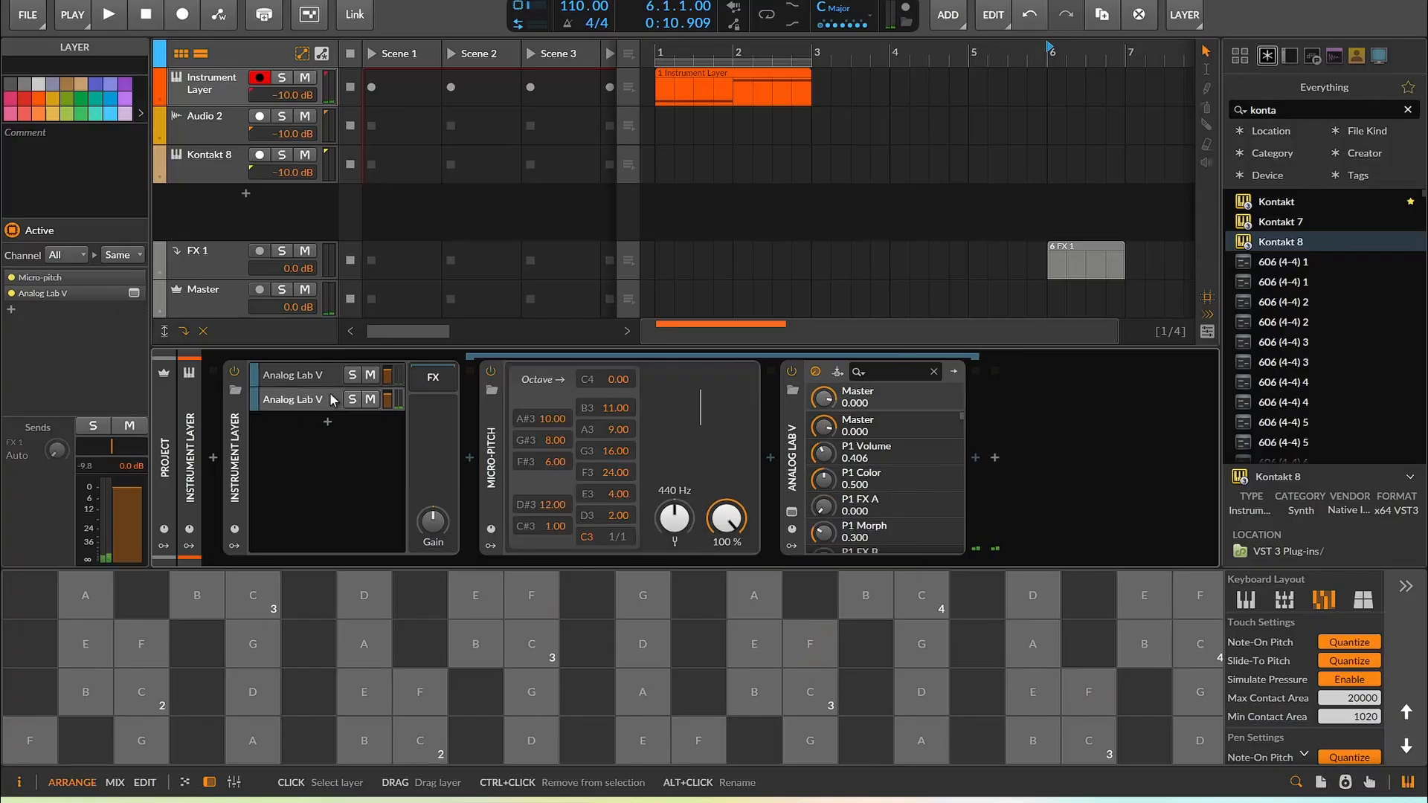
{"action": "left_click", "coordinate": [792, 511]}
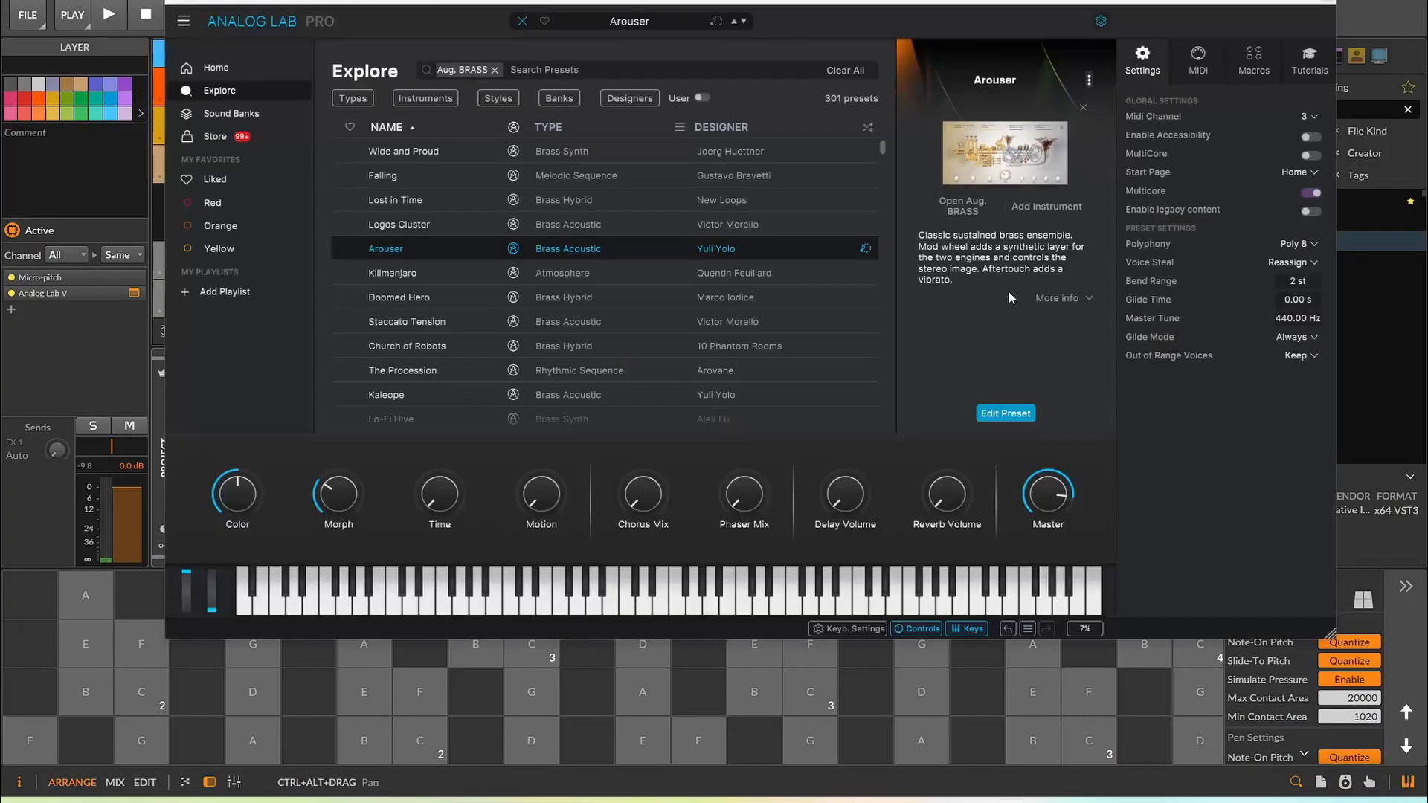
{"action": "left_click", "coordinate": [1329, 4]}
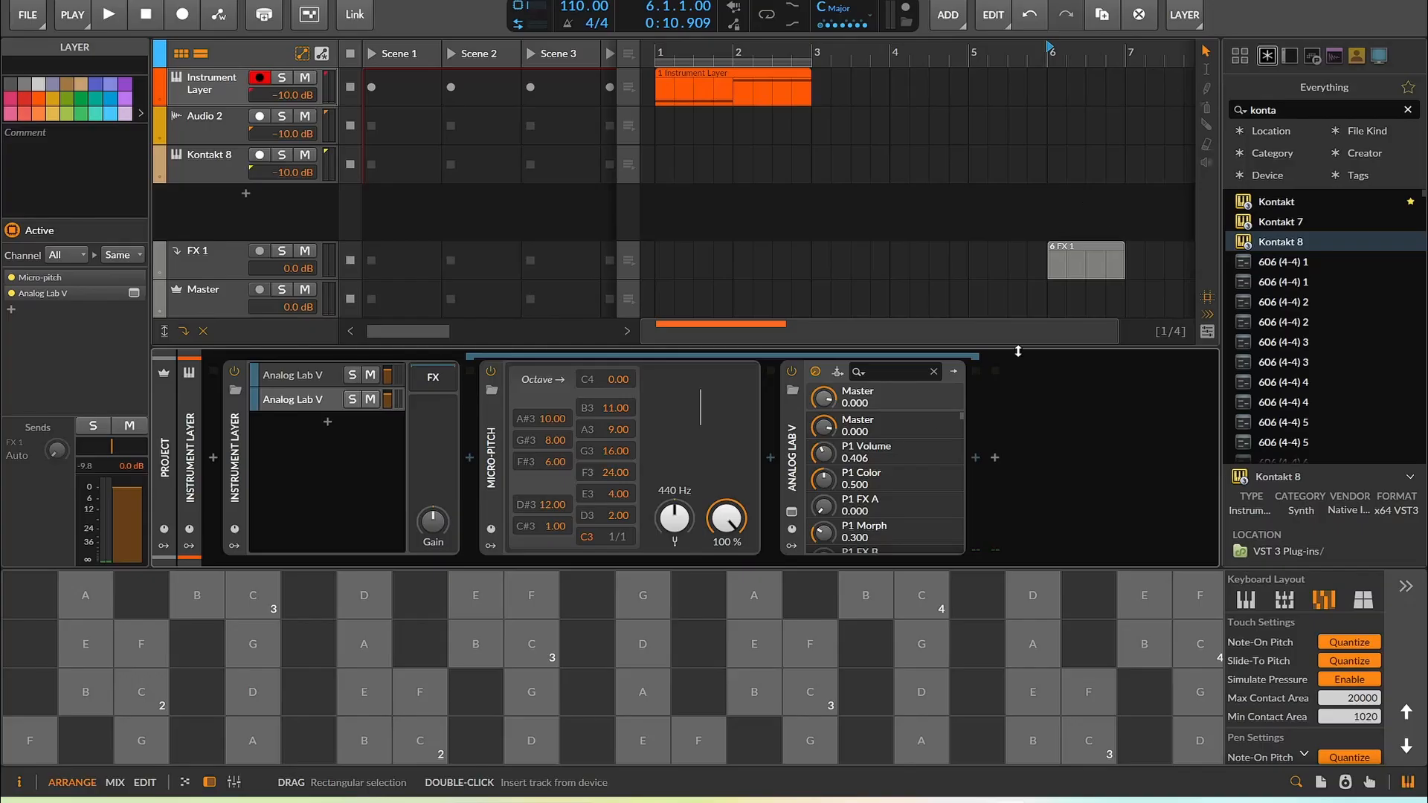
Reopen the second layer's Analog Lab V, clear the Aug. BRASS filter and load the Black Knights preset
{"action": "left_click", "coordinate": [793, 512]}
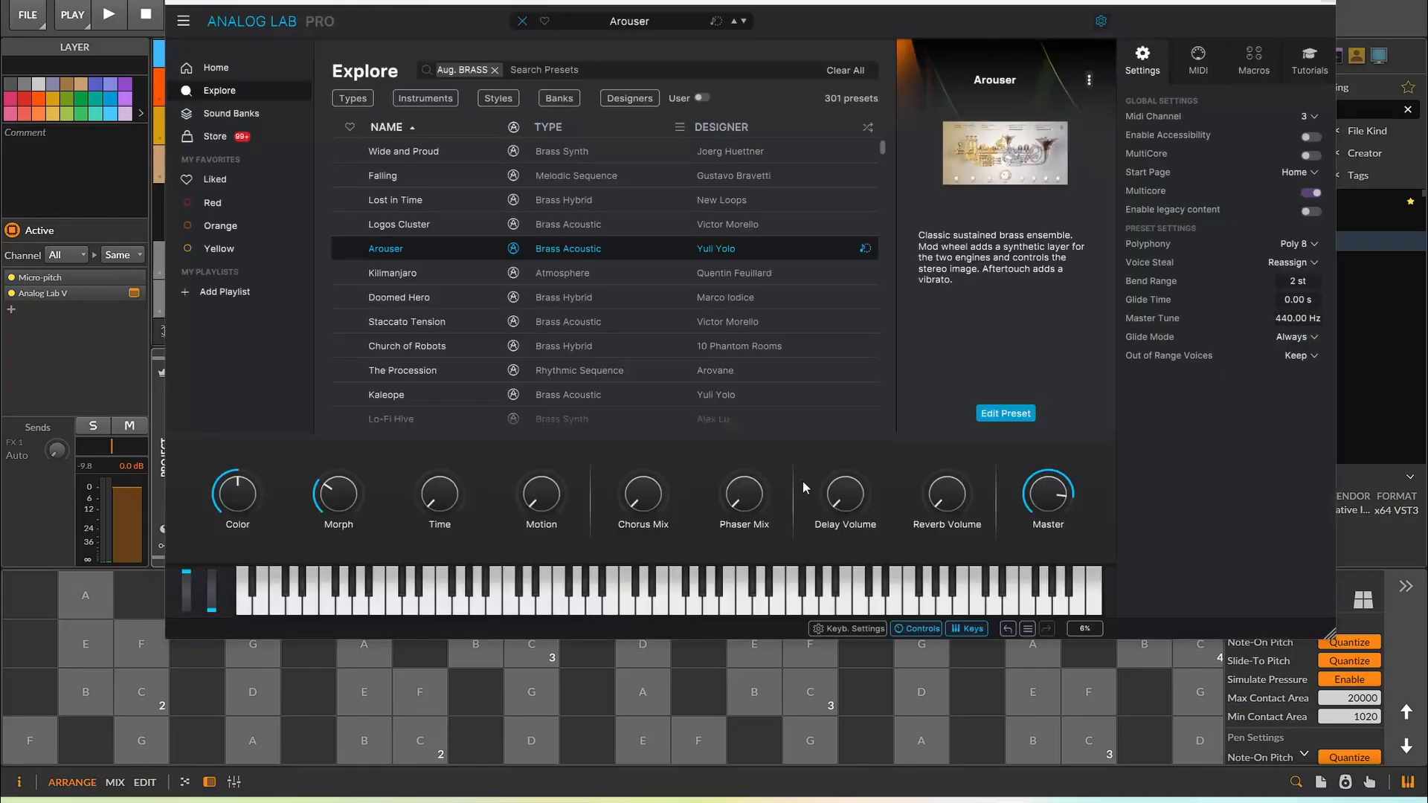
{"action": "left_click", "coordinate": [608, 22]}
{"action": "left_click", "coordinate": [717, 221]}
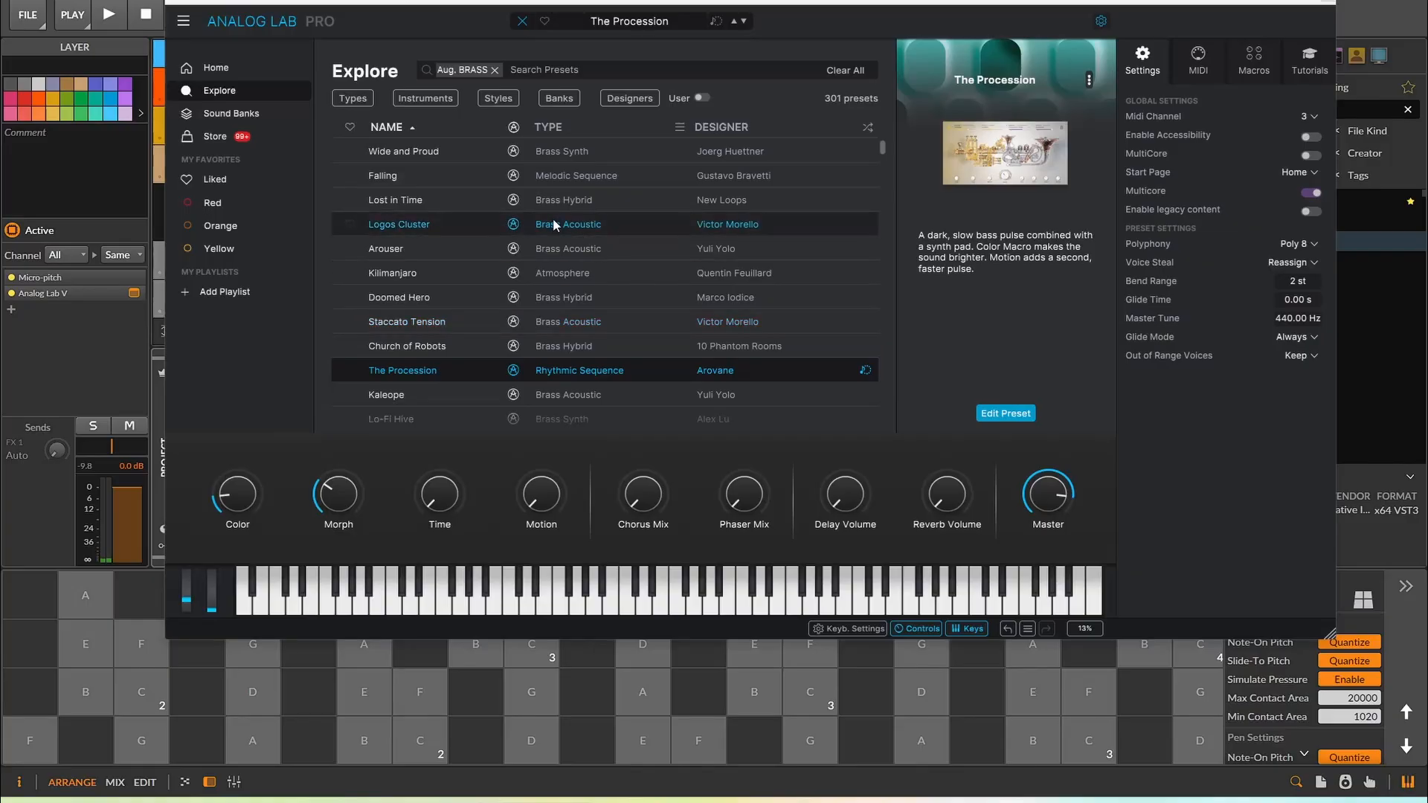
{"action": "scroll", "coordinate": [536, 210], "scroll_direction": "down", "scroll_amount": 4}
{"action": "left_click", "coordinate": [495, 70]}
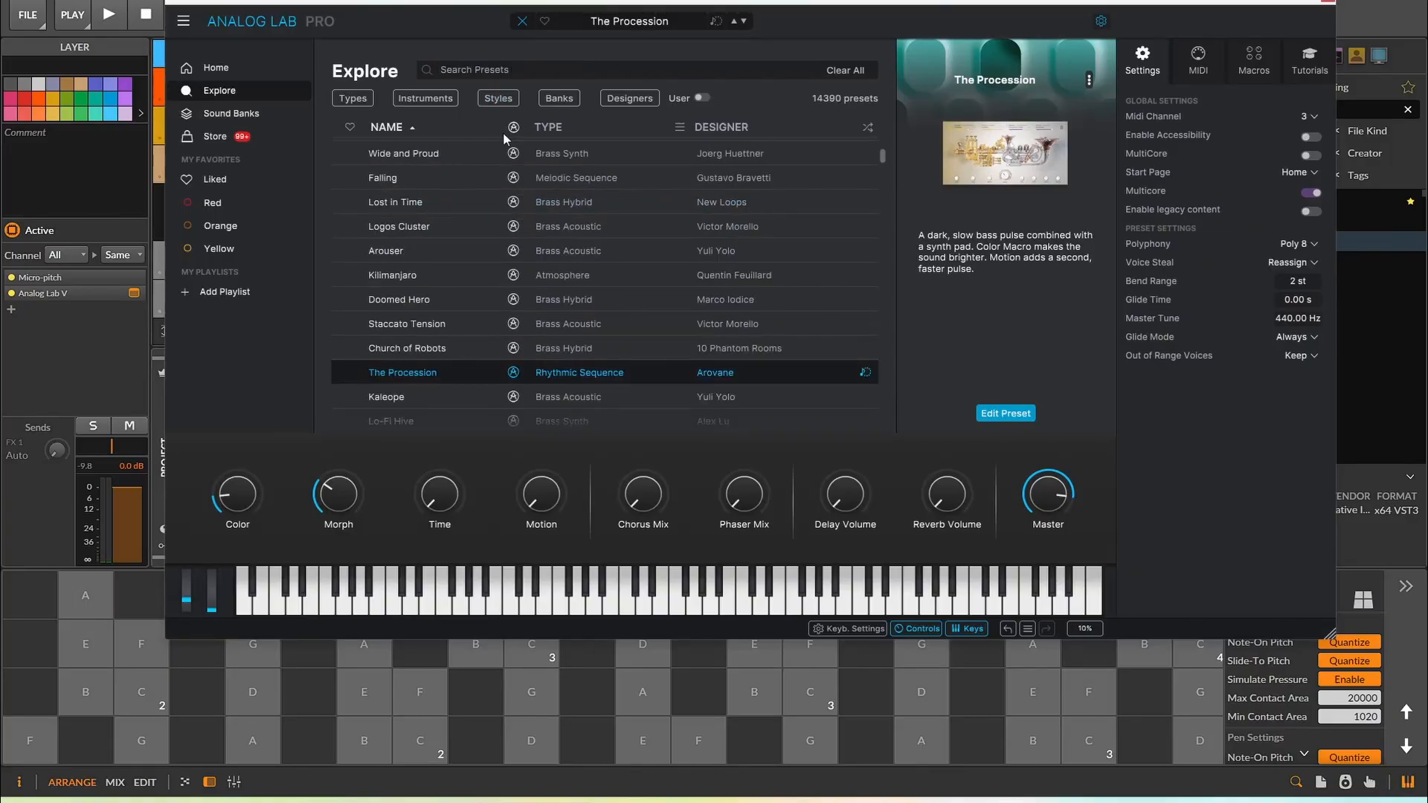
{"action": "scroll", "coordinate": [595, 290], "scroll_direction": "down", "scroll_amount": 3}
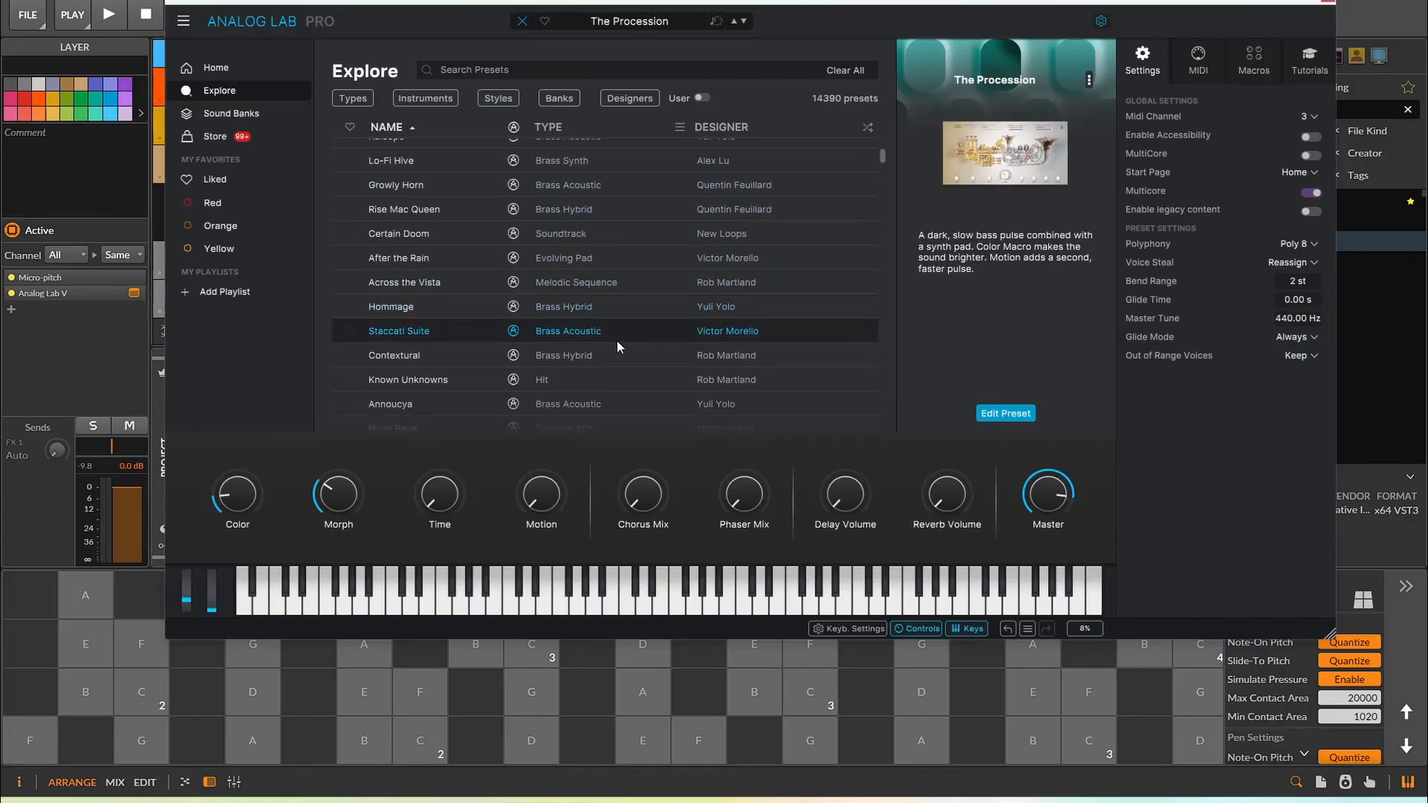
{"action": "scroll", "coordinate": [617, 327], "scroll_direction": "down", "scroll_amount": 4}
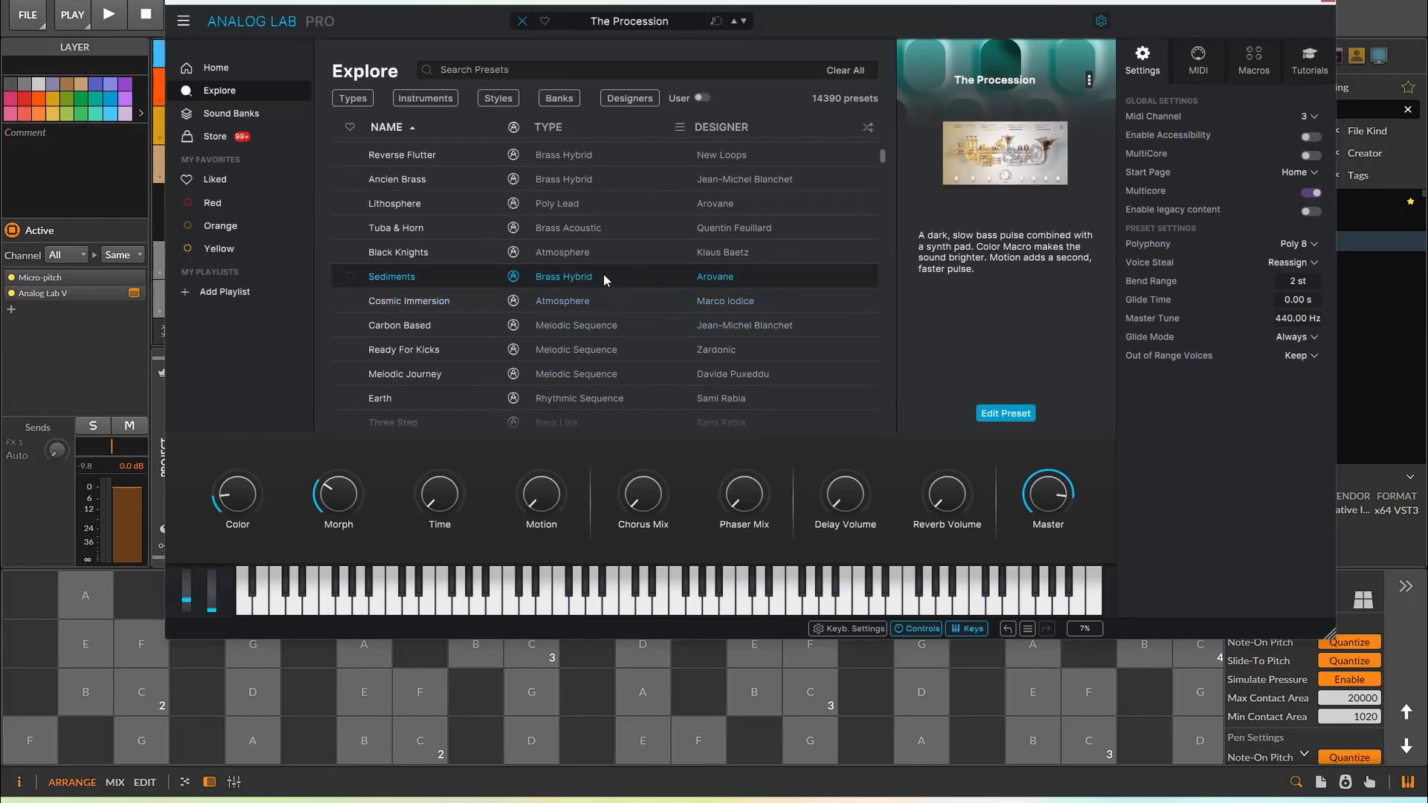
{"action": "left_click", "coordinate": [595, 256]}
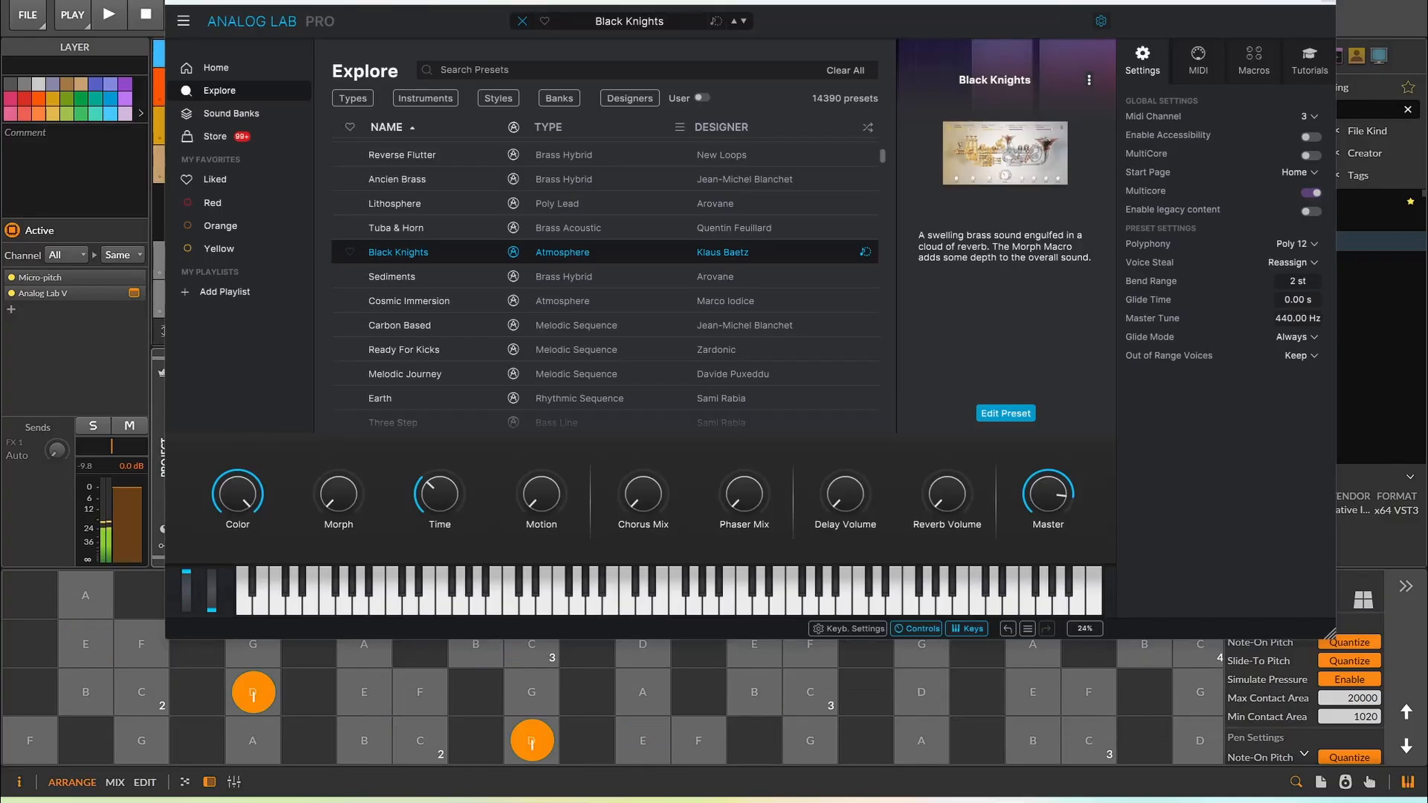
Browse the ARP 2600 presets, load Thikhead and close the plugin window
{"action": "scroll", "coordinate": [596, 261], "scroll_direction": "down", "scroll_amount": 3}
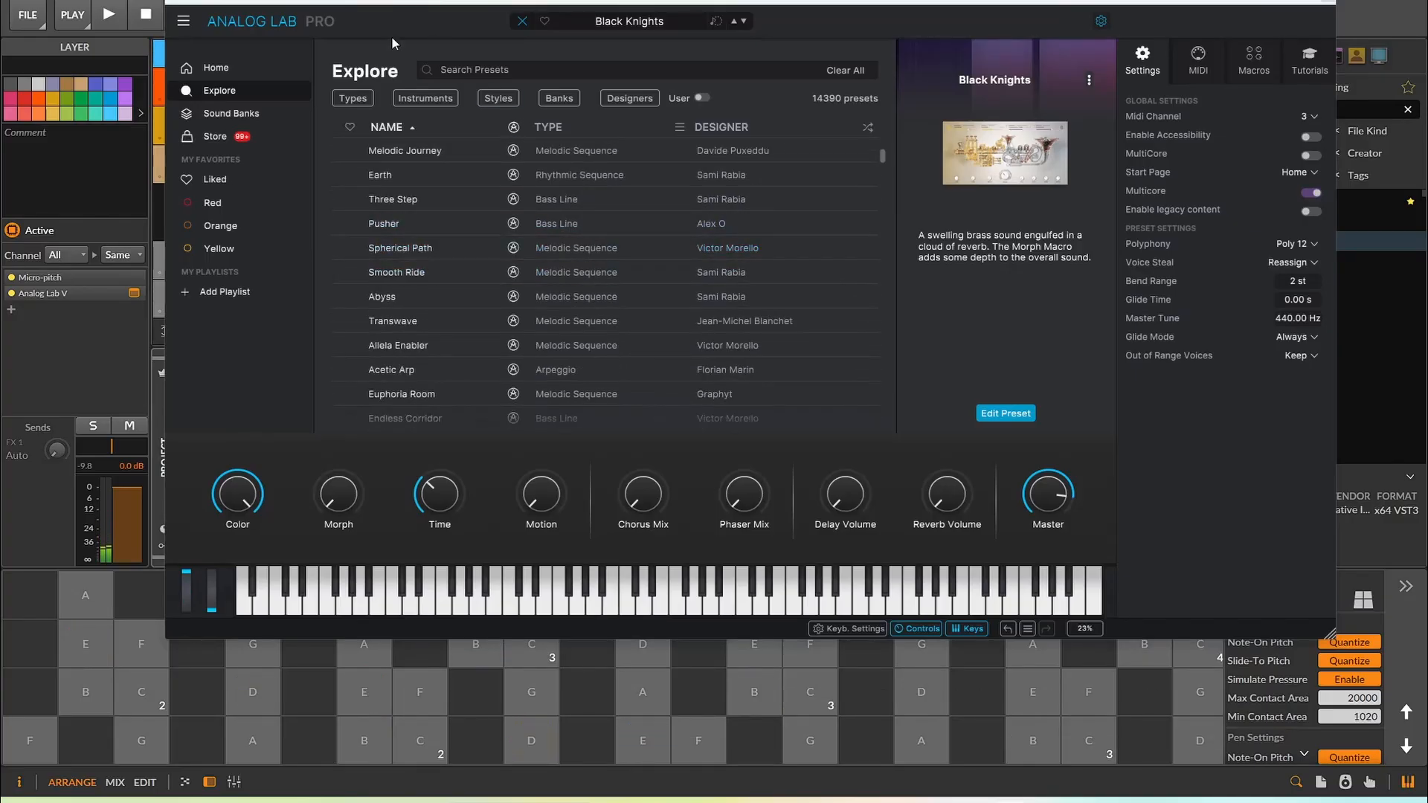
{"action": "left_click", "coordinate": [216, 68]}
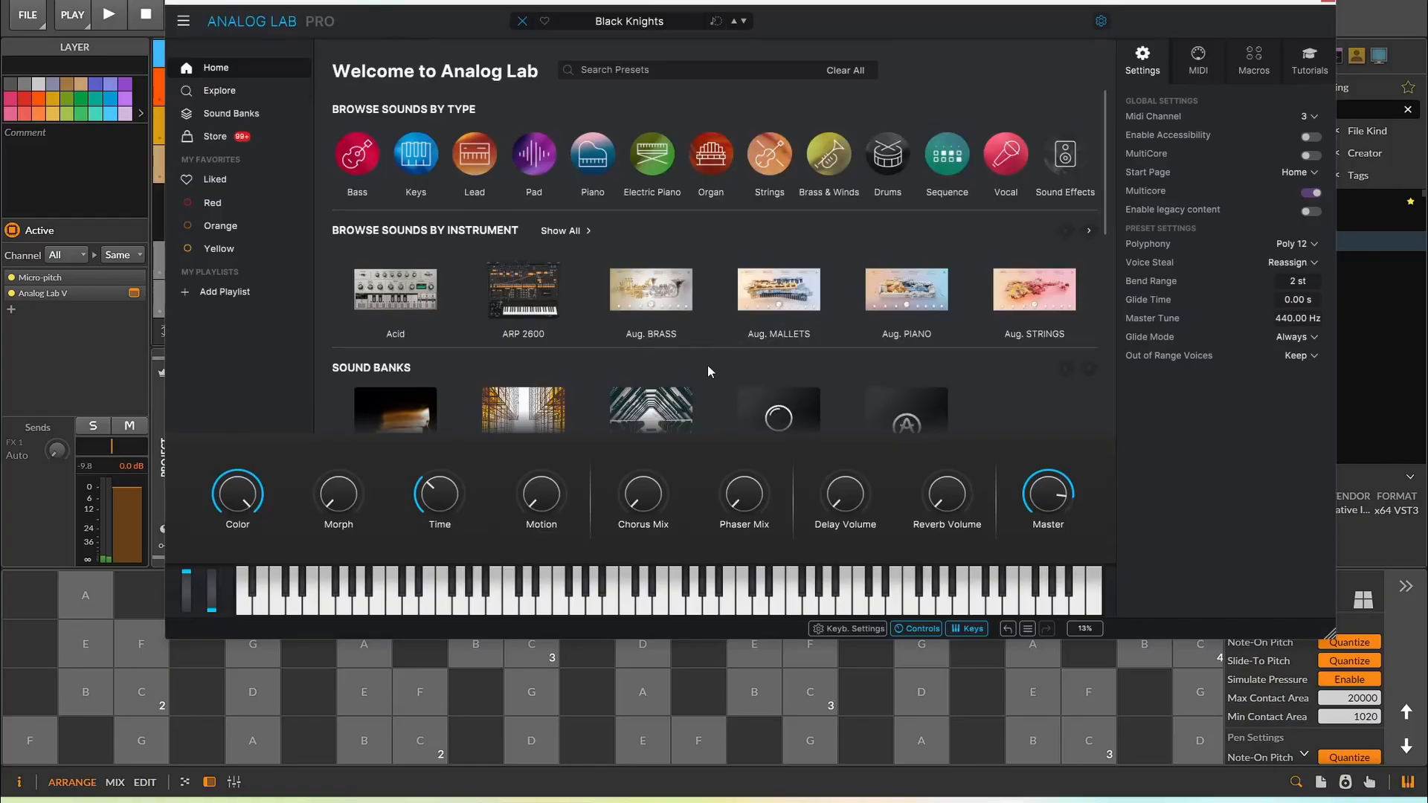
{"action": "left_click", "coordinate": [538, 296]}
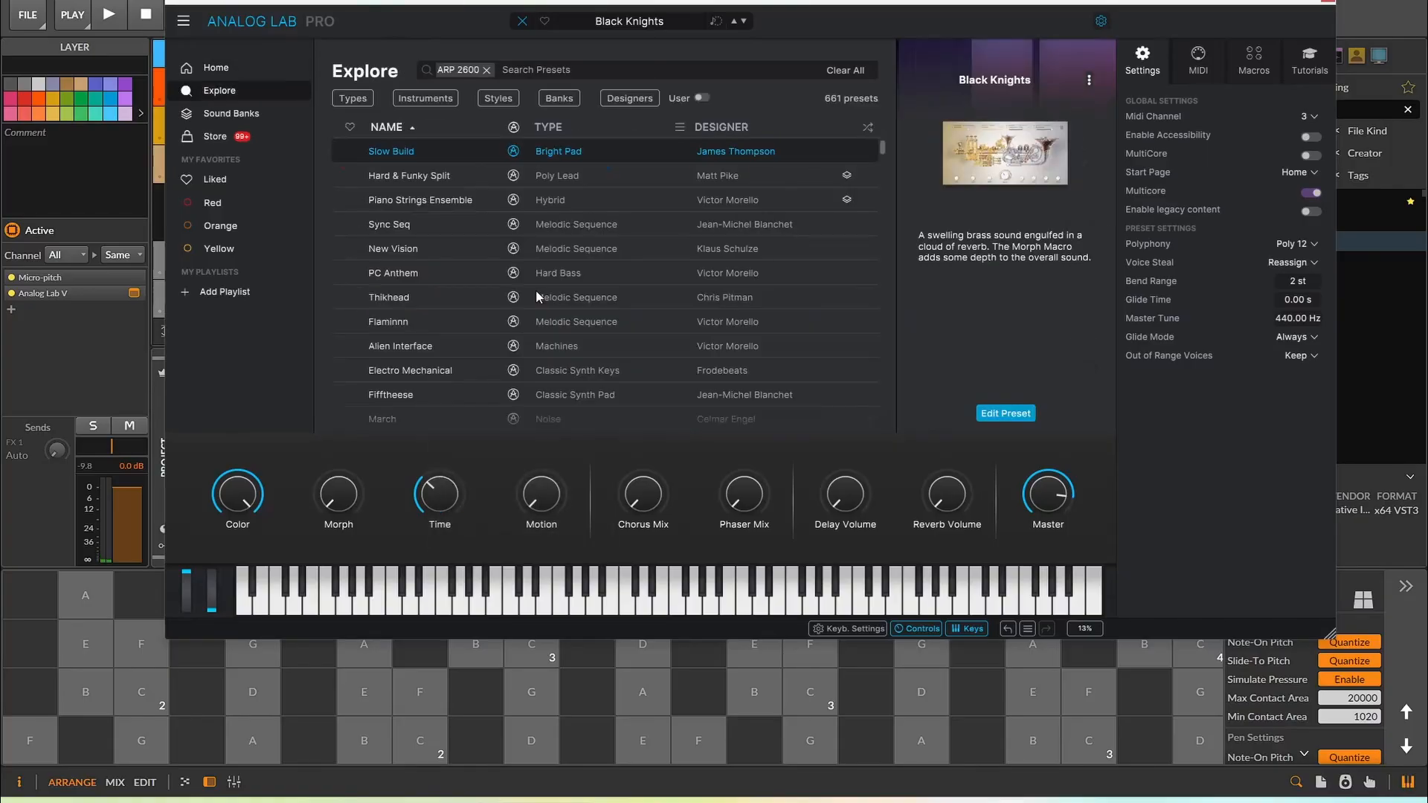
{"action": "left_click", "coordinate": [601, 297]}
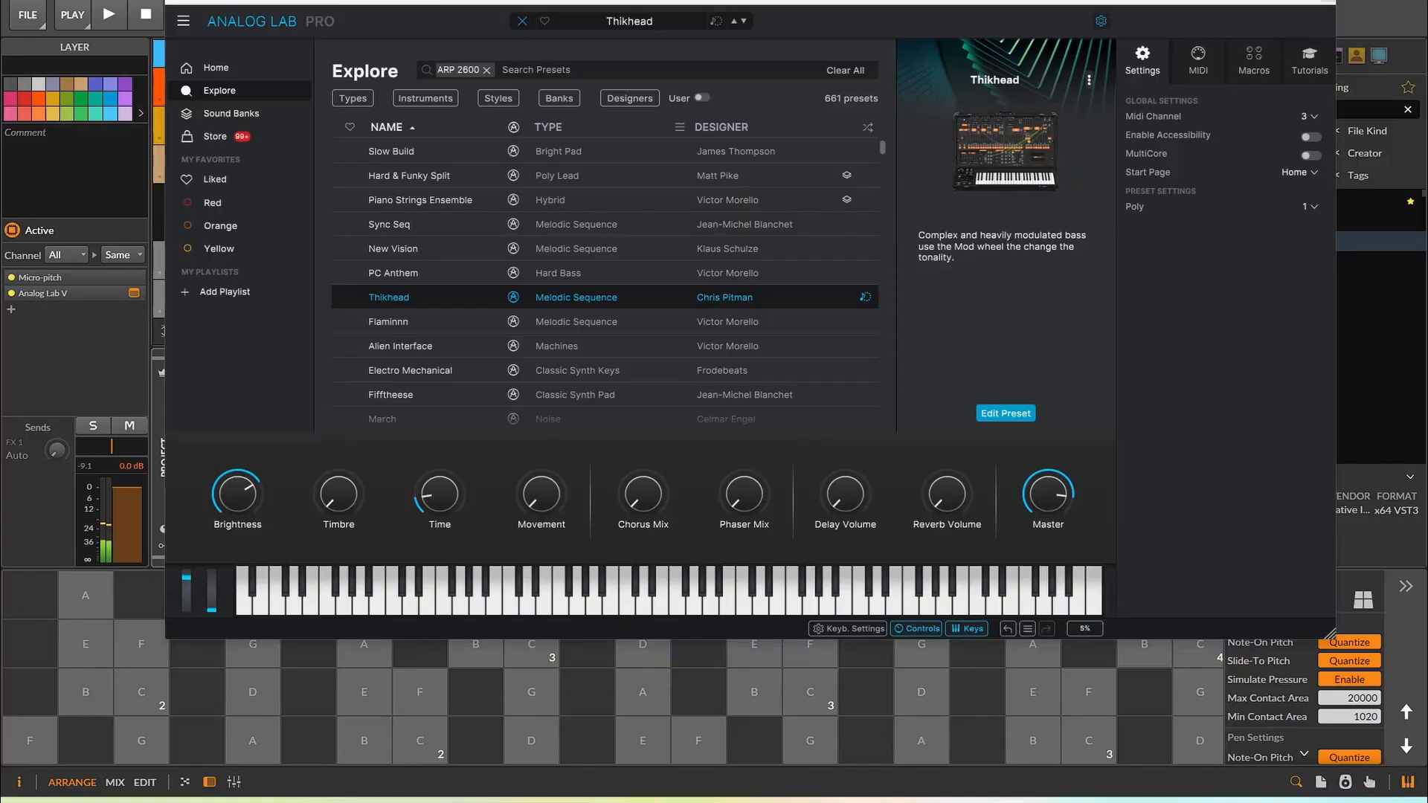
{"action": "left_click", "coordinate": [1328, 5]}
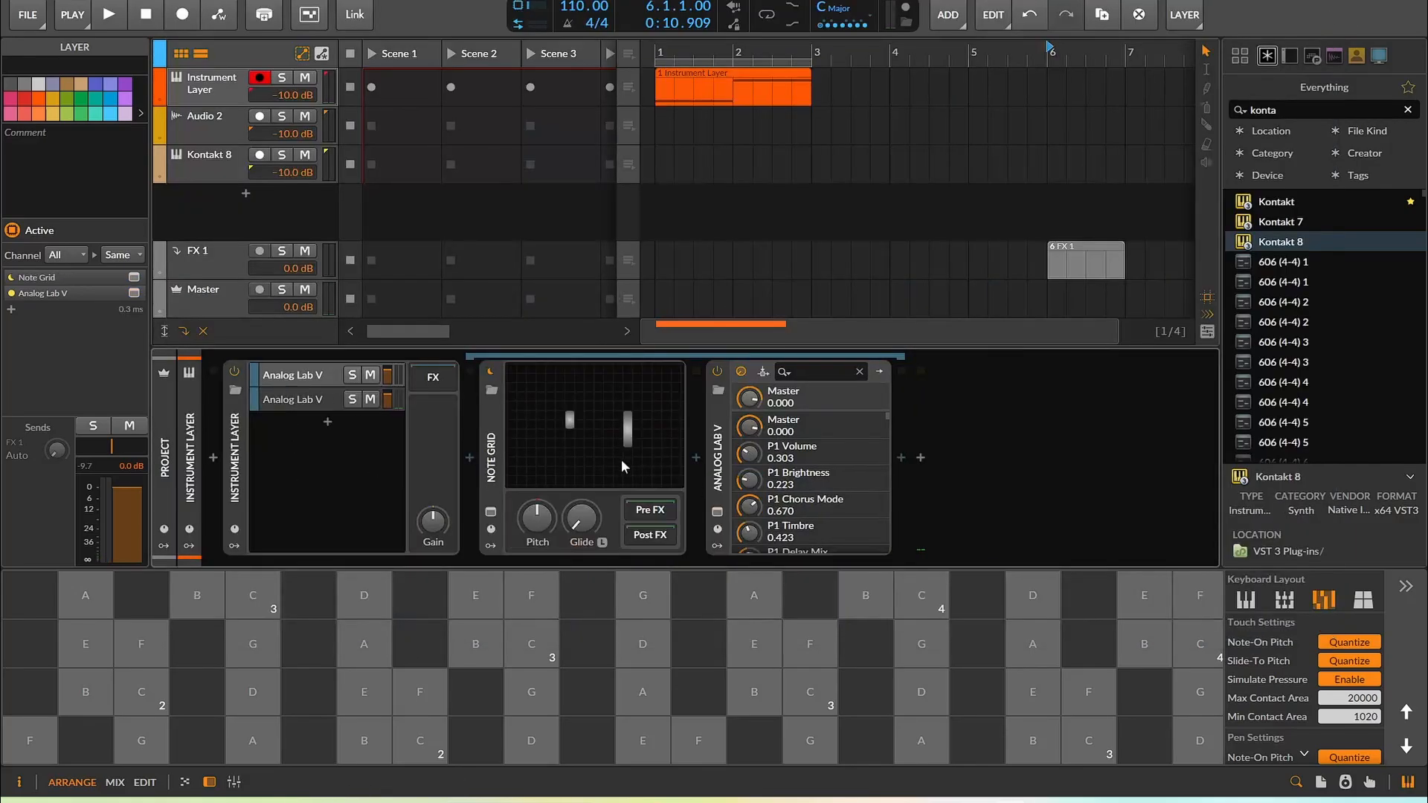
Select the first Analog Lab V layer and open its plugin window to check its MIDI channel, then close it
{"action": "left_click", "coordinate": [282, 399]}
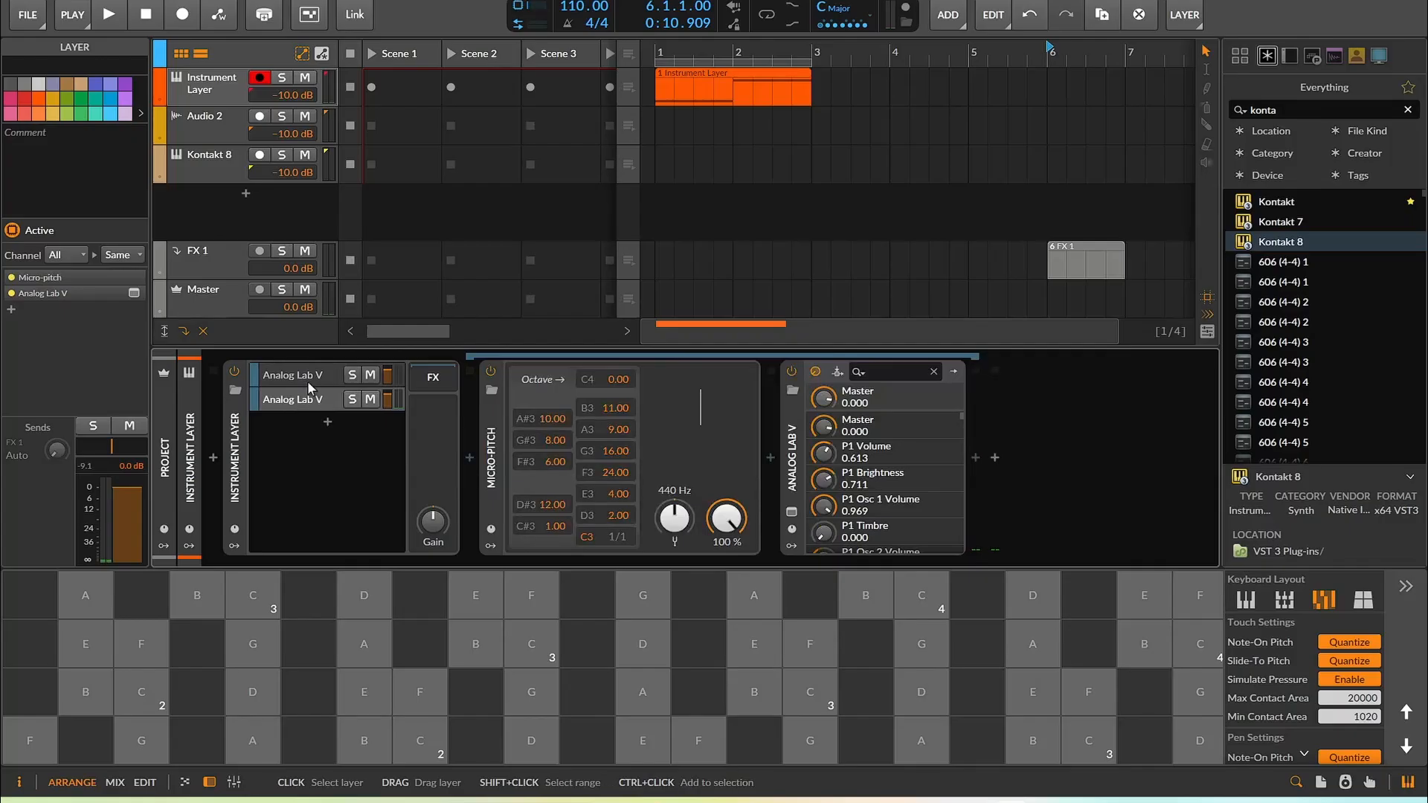
{"action": "left_click", "coordinate": [307, 377]}
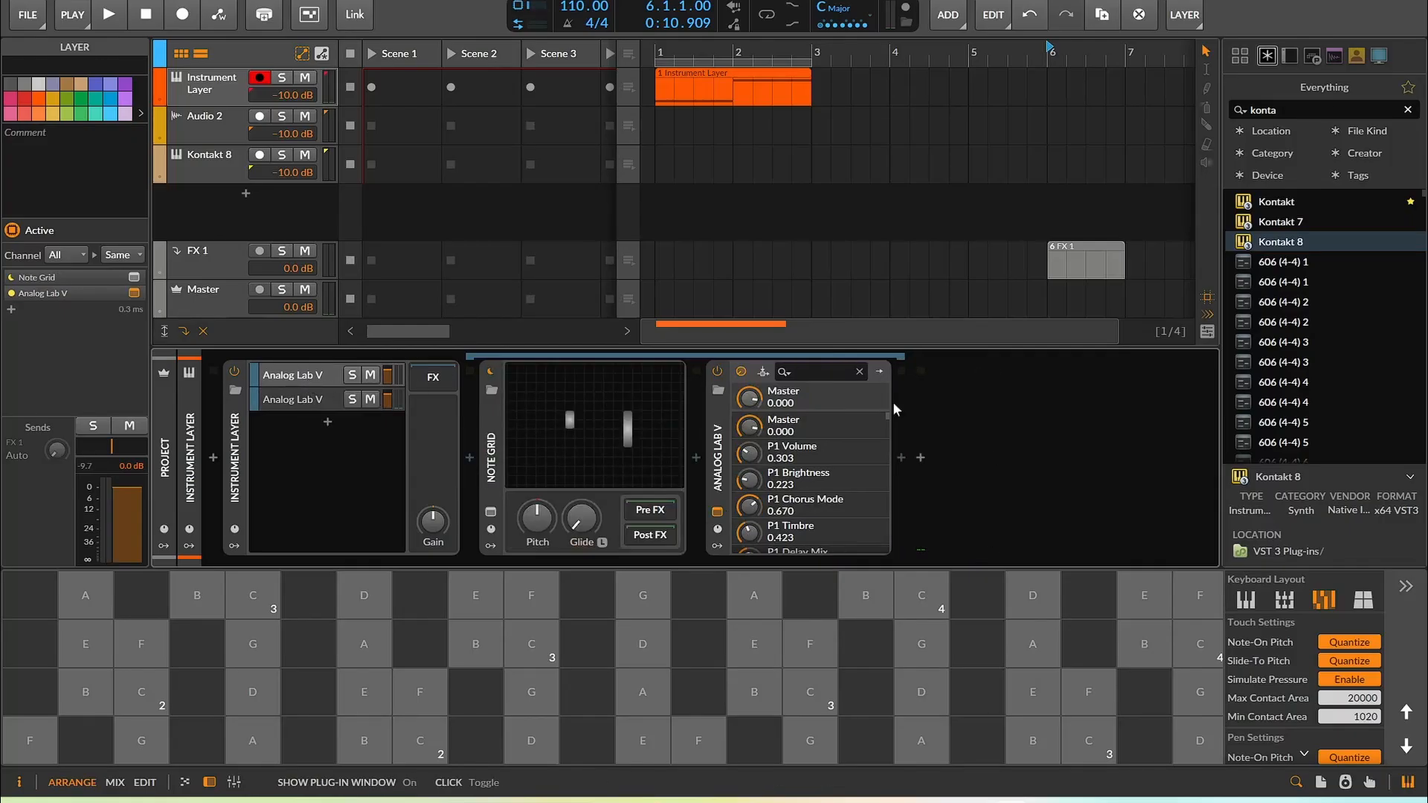
{"action": "left_click", "coordinate": [717, 512]}
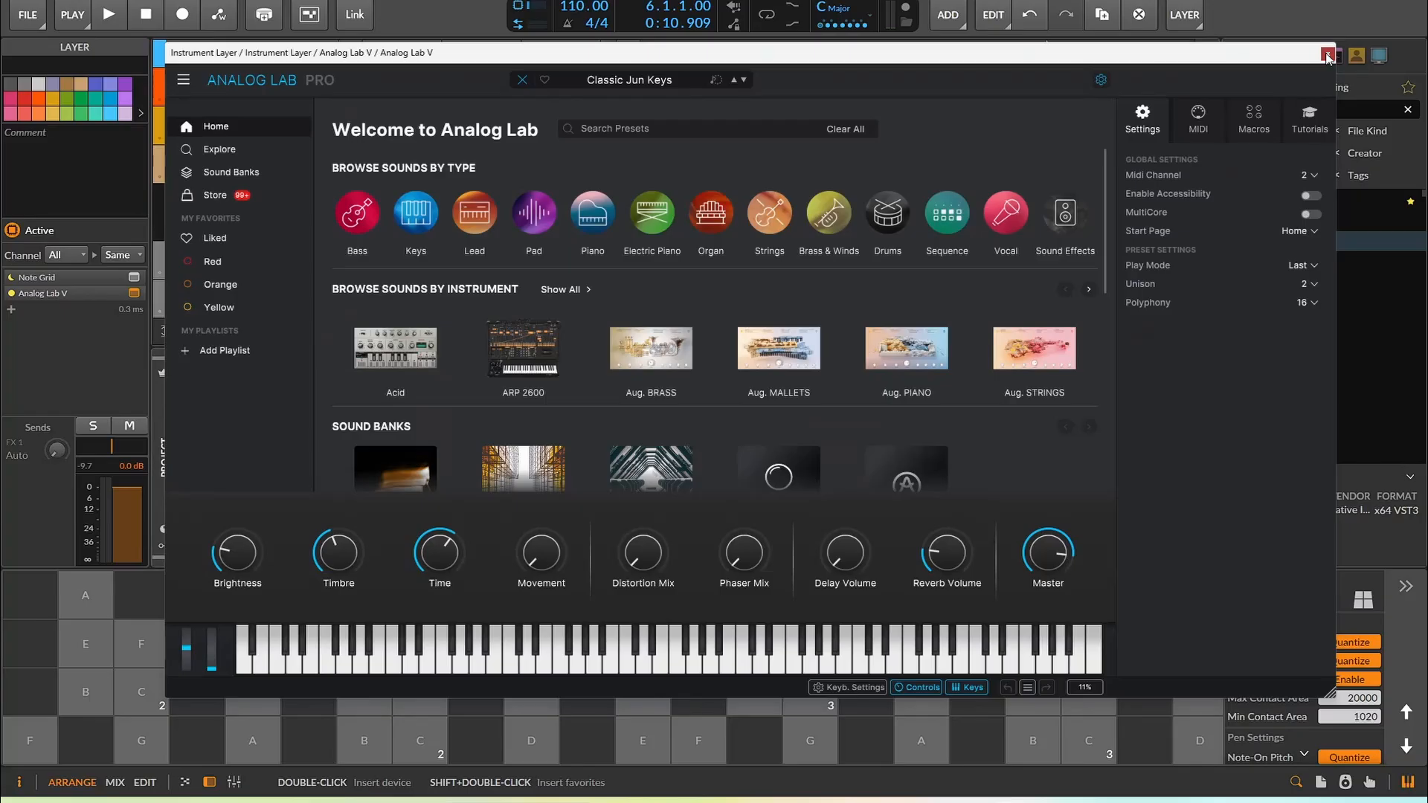
{"action": "left_click", "coordinate": [1327, 55]}
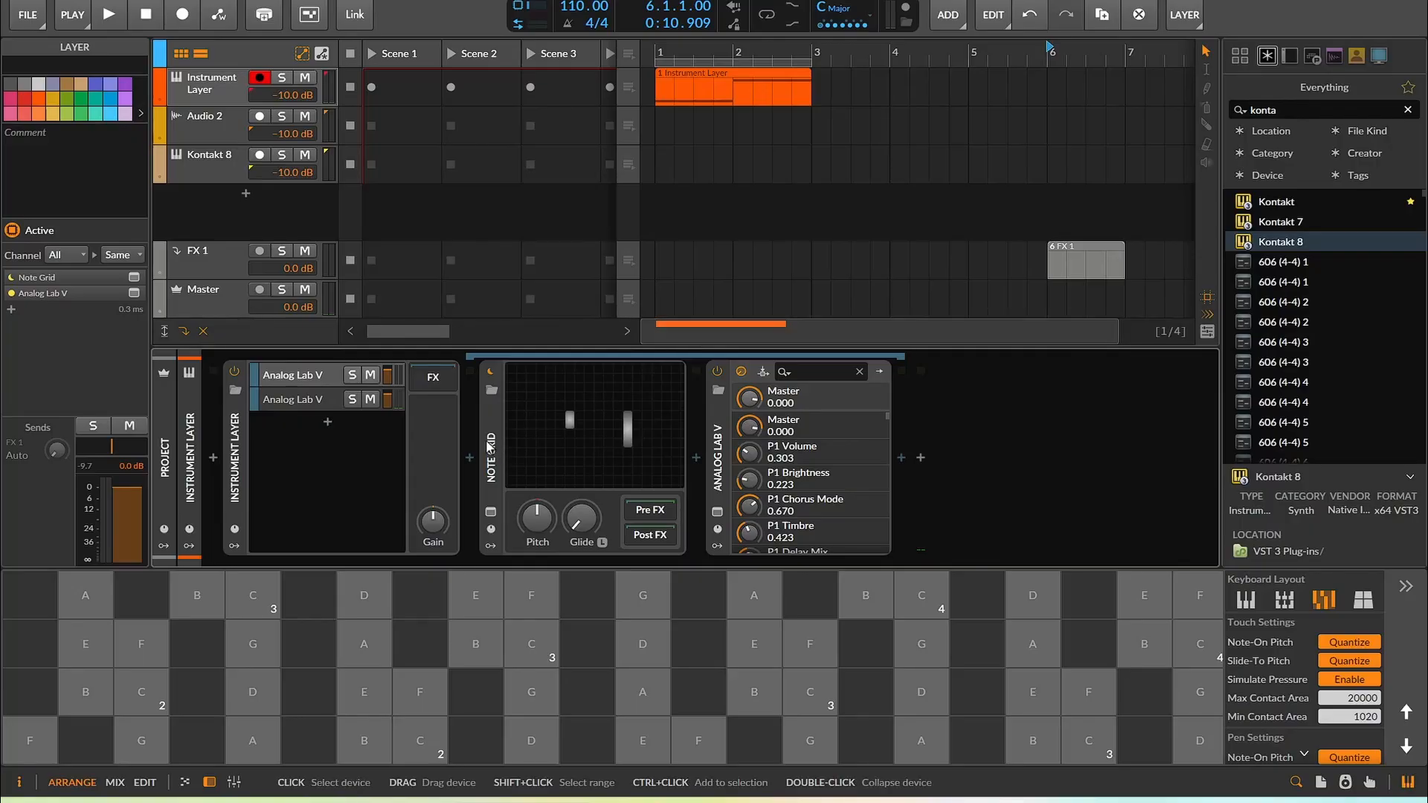
Copy the Micro-pitch device into the first Analog Lab V layer and open that layer's Note Grid editor
{"action": "left_click", "coordinate": [335, 400]}
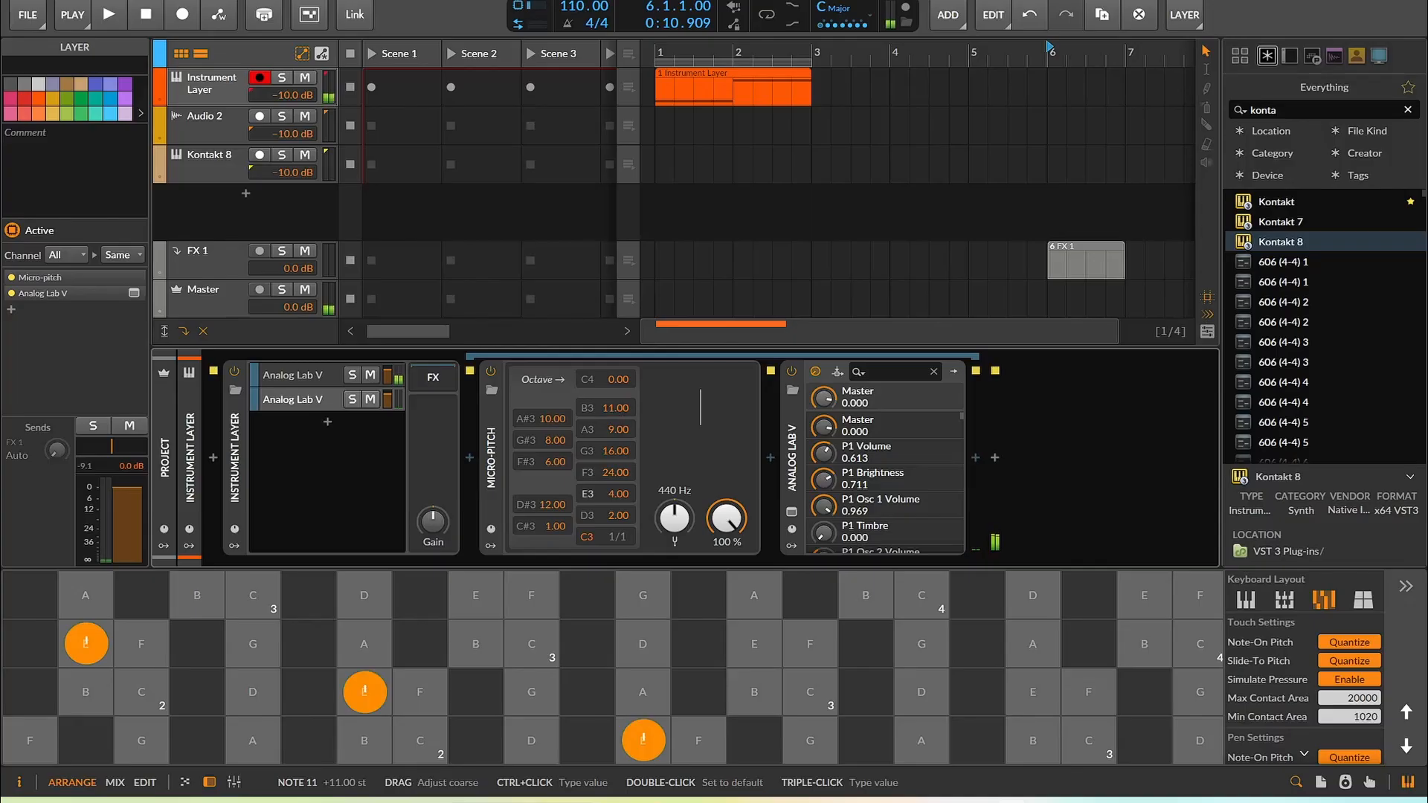
{"action": "left_click", "coordinate": [490, 461]}
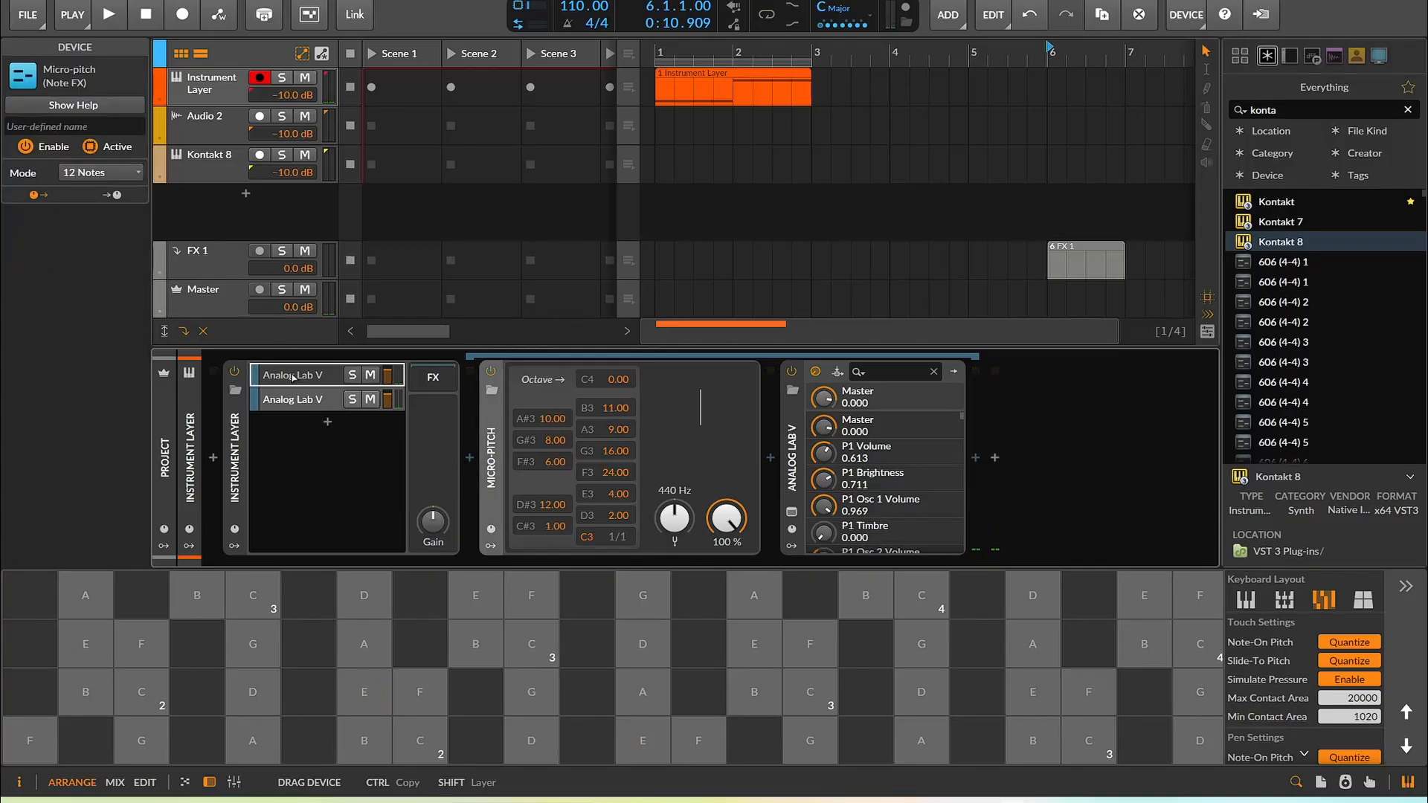
{"action": "left_click", "coordinate": [298, 375]}
{"action": "double_click", "coordinate": [675, 444]}
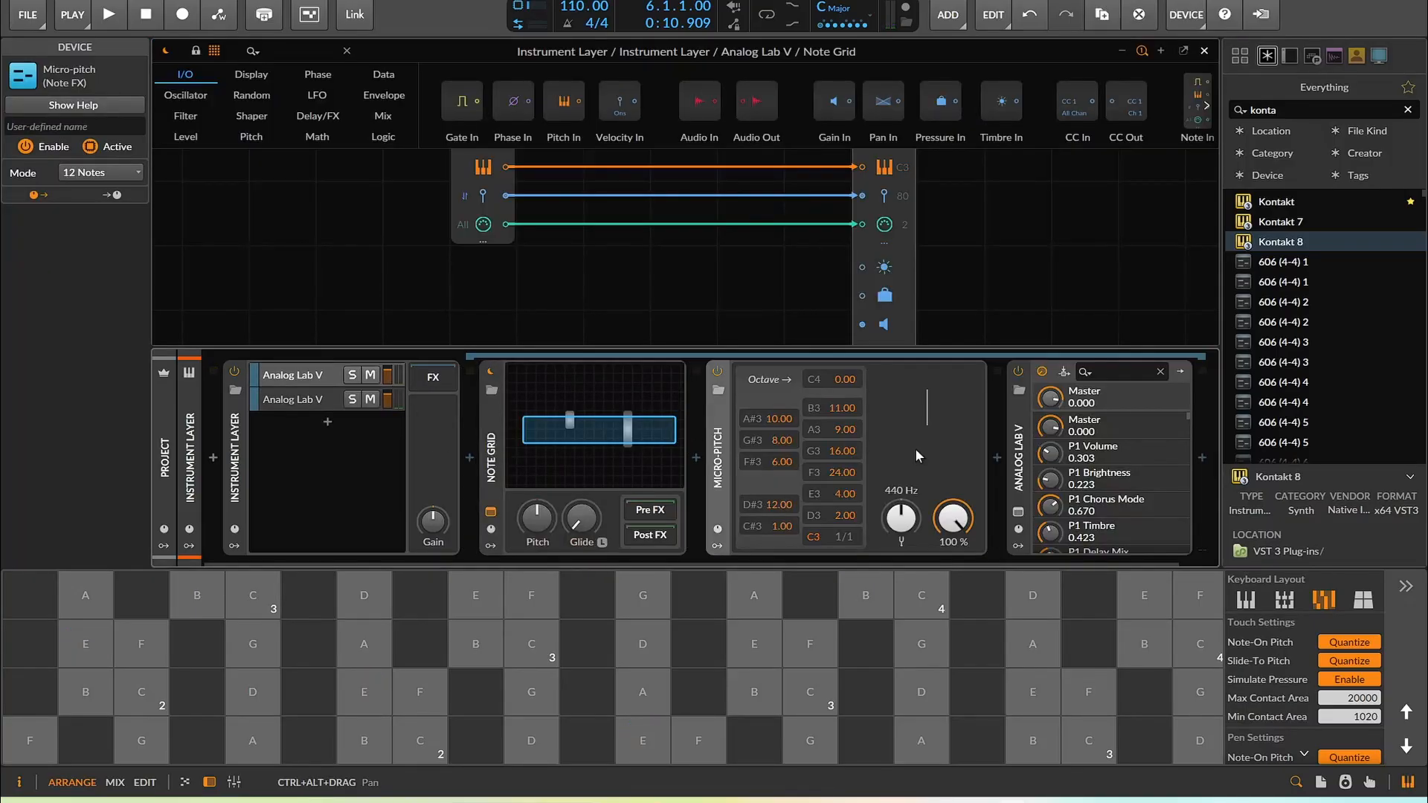
Set the Micro-pitch offsets of D#3 and A3 to 24.00 while playing the pads
{"action": "left_click_drag", "start_coordinate": [309, 692], "coordinate": [379, 696]}
{"action": "left_click_drag", "start_coordinate": [780, 505], "coordinate": [779, 537]}
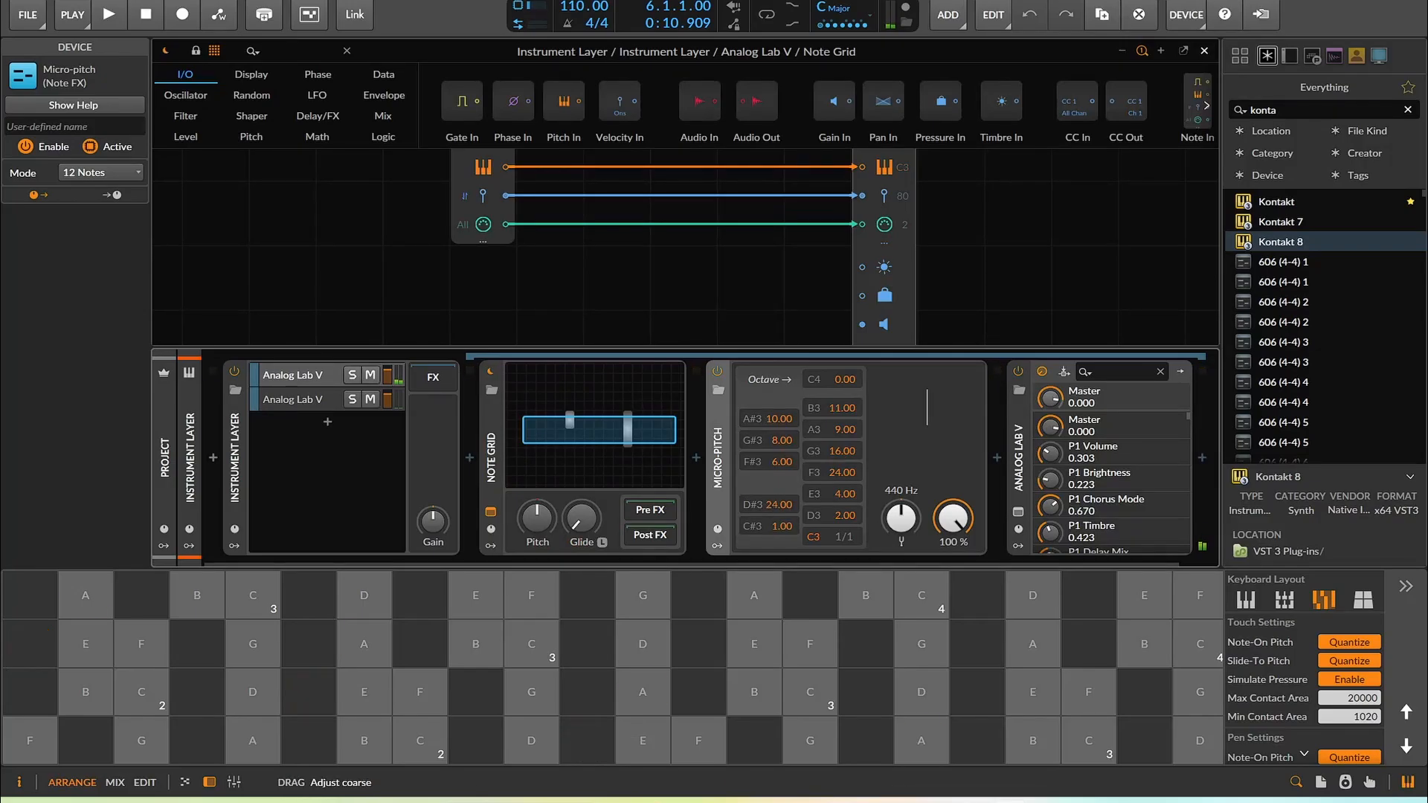
{"action": "left_click", "coordinate": [366, 644]}
{"action": "left_click_drag", "start_coordinate": [844, 430], "coordinate": [844, 461]}
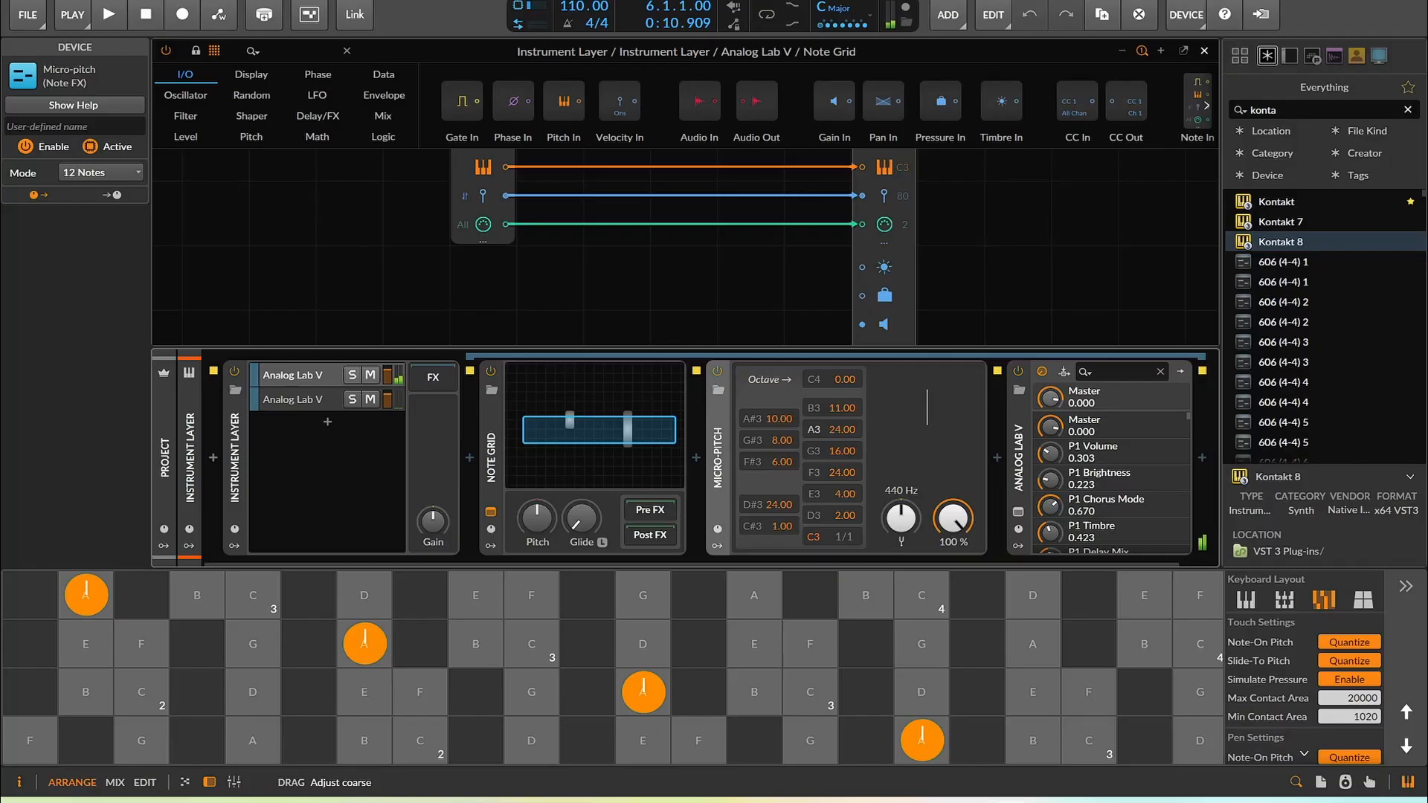
{"action": "mouse_move", "coordinate": [844, 430]}
{"action": "left_mouse_down"}
{"action": "mouse_move", "coordinate": [844, 467]}
{"action": "mouse_move", "coordinate": [835, 424]}
{"action": "left_mouse_up"}
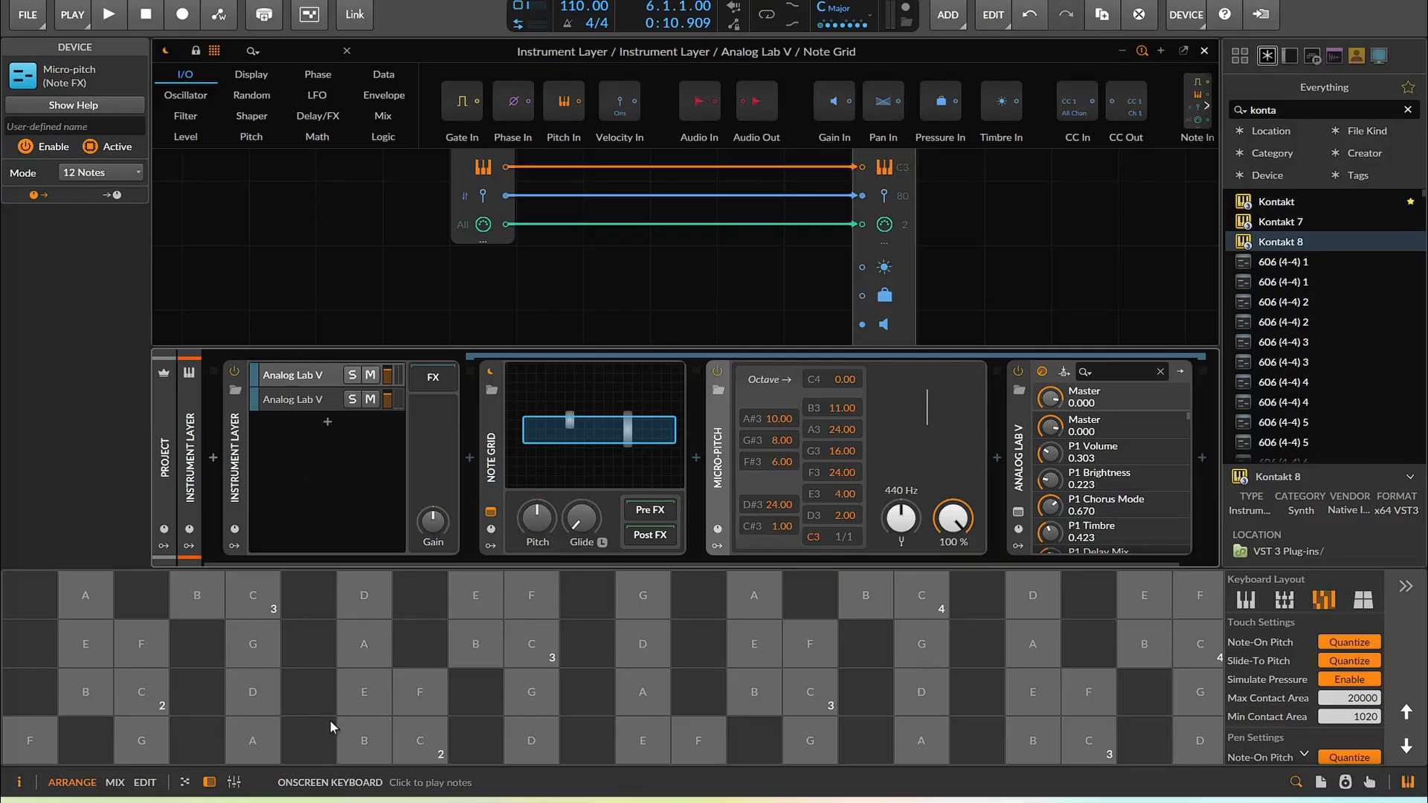
Hide and reshow the device panel, then close the Note Grid editor
{"action": "left_click", "coordinate": [210, 783]}
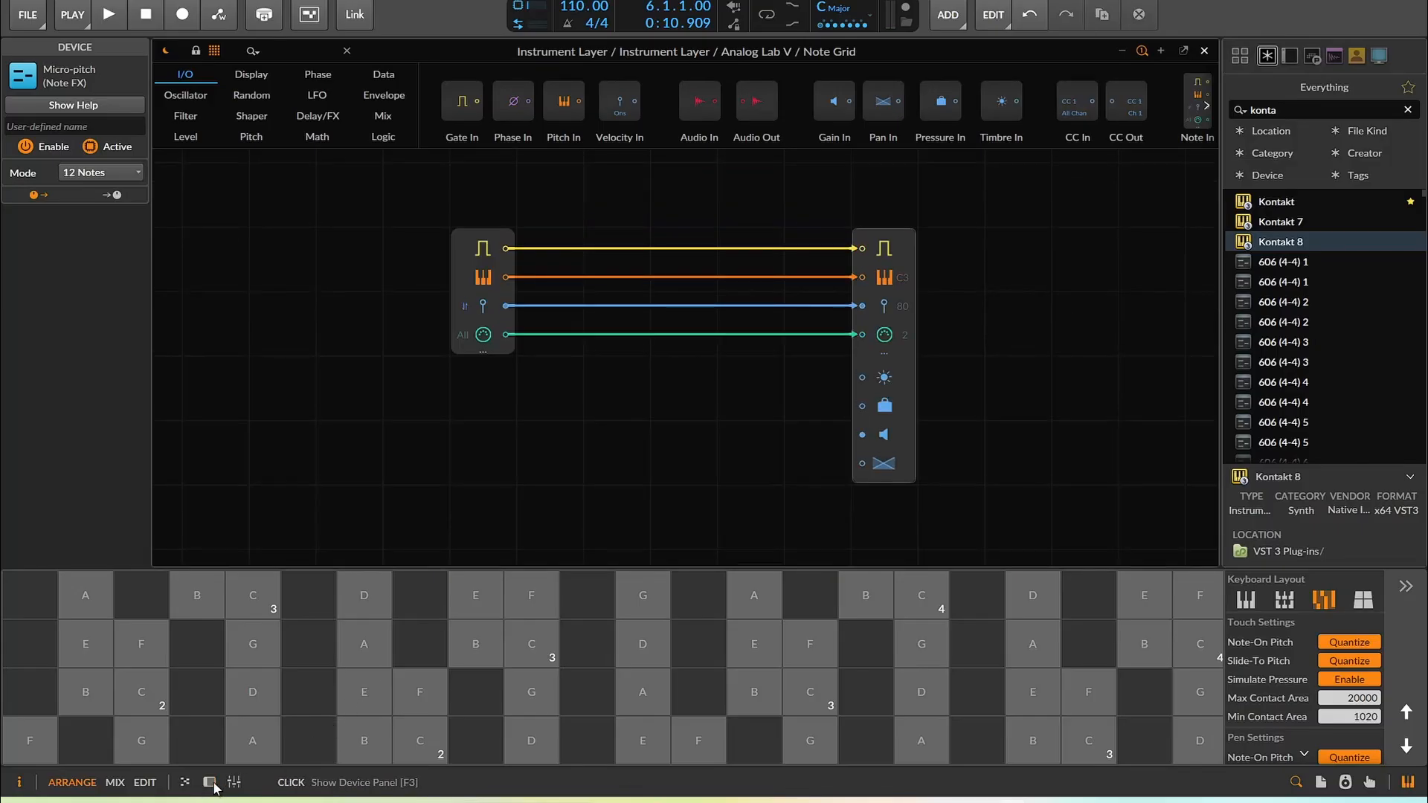
{"action": "left_click", "coordinate": [210, 782]}
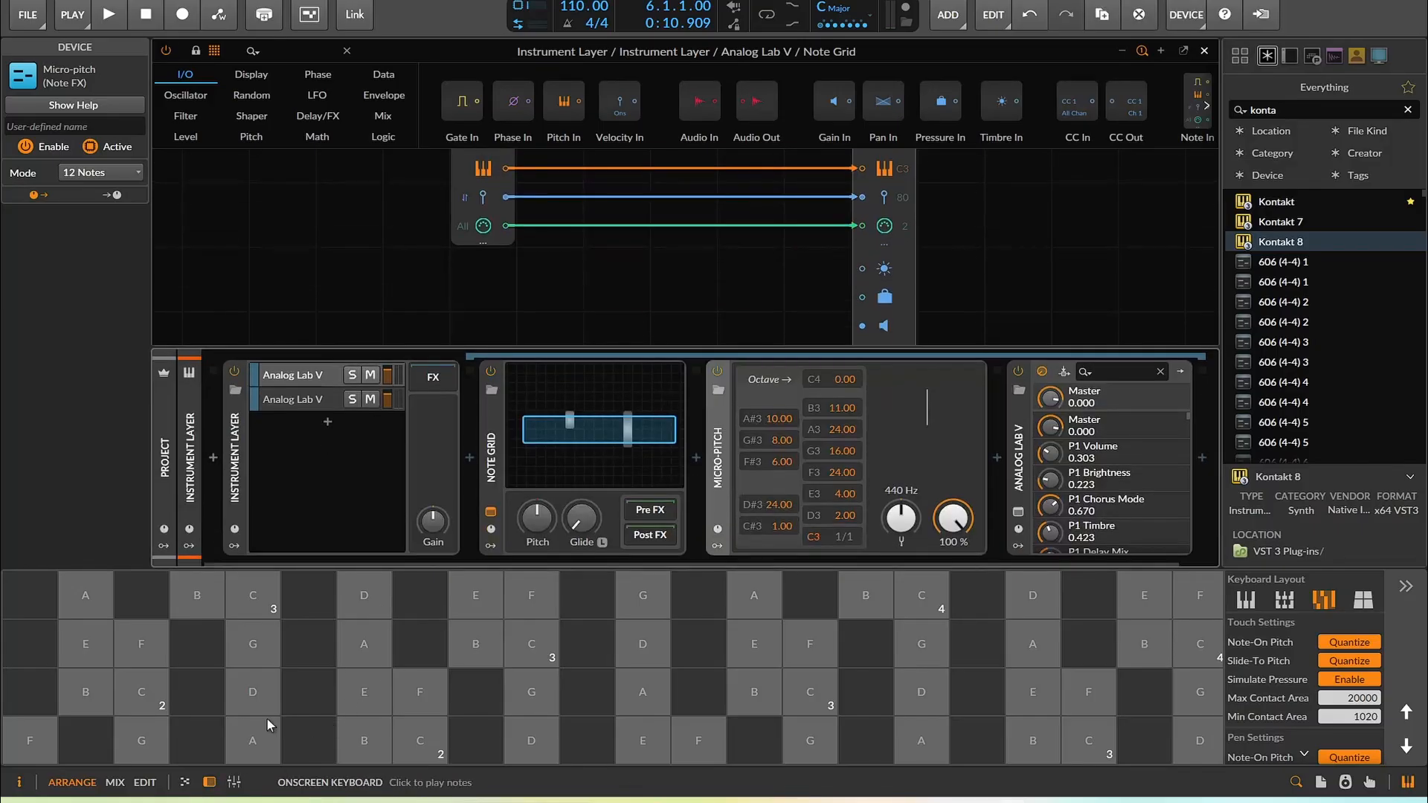
{"action": "left_click", "coordinate": [1204, 53]}
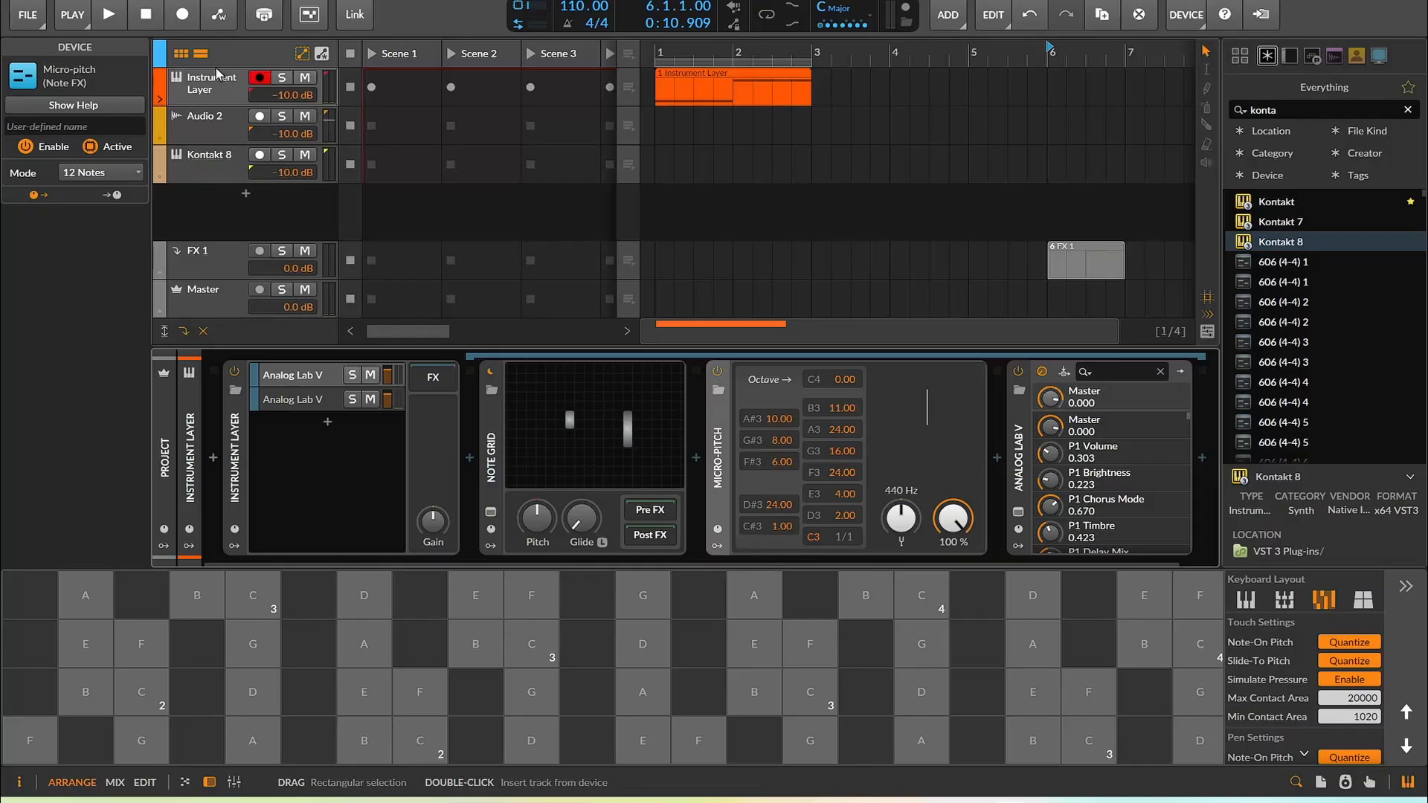
Search the browser for Arturia and add Analog Lab V as a new instrument track
{"action": "left_click_drag", "start_coordinate": [1281, 112], "coordinate": [1235, 113]}
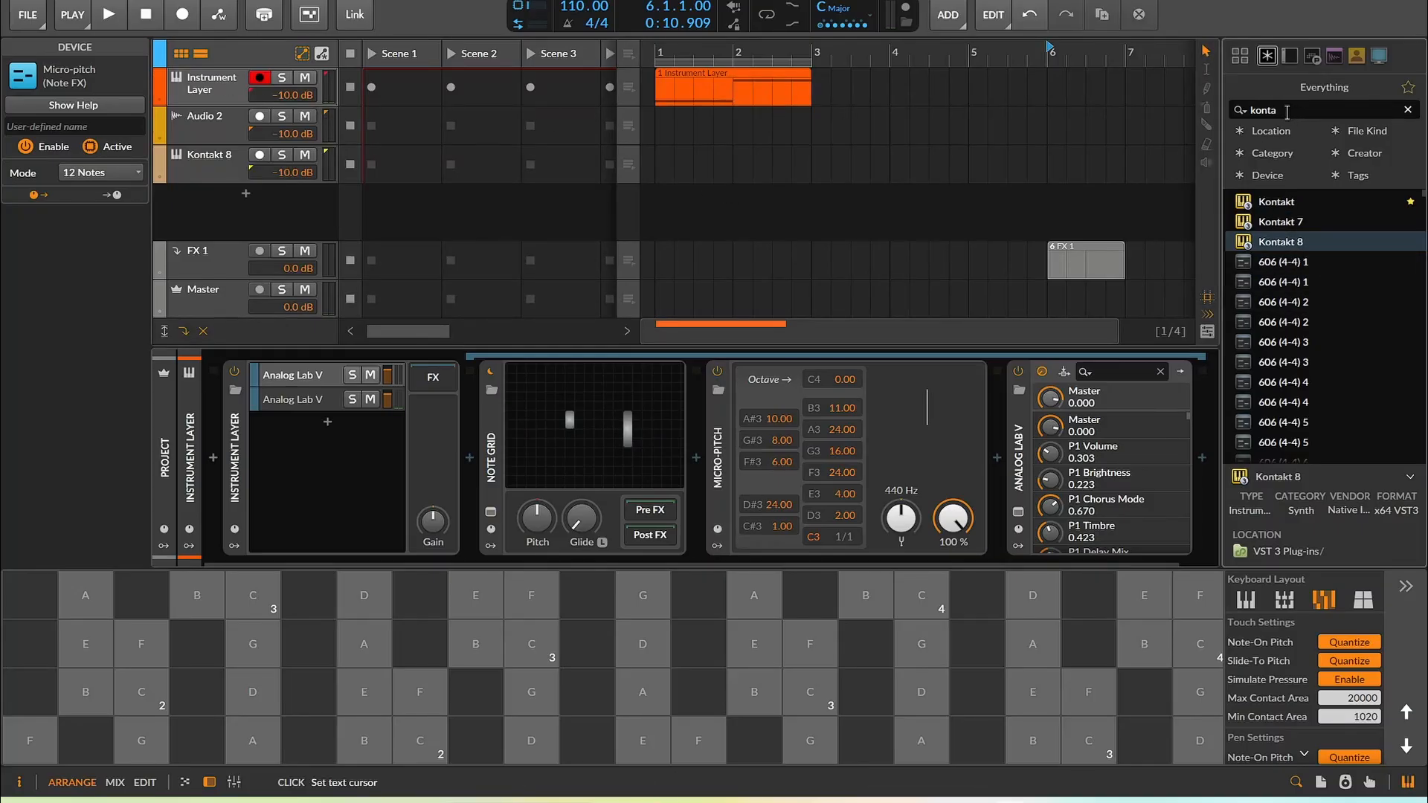
{"action": "type", "text": "artu"}
{"action": "left_click_drag", "start_coordinate": [1287, 222], "coordinate": [179, 220]}
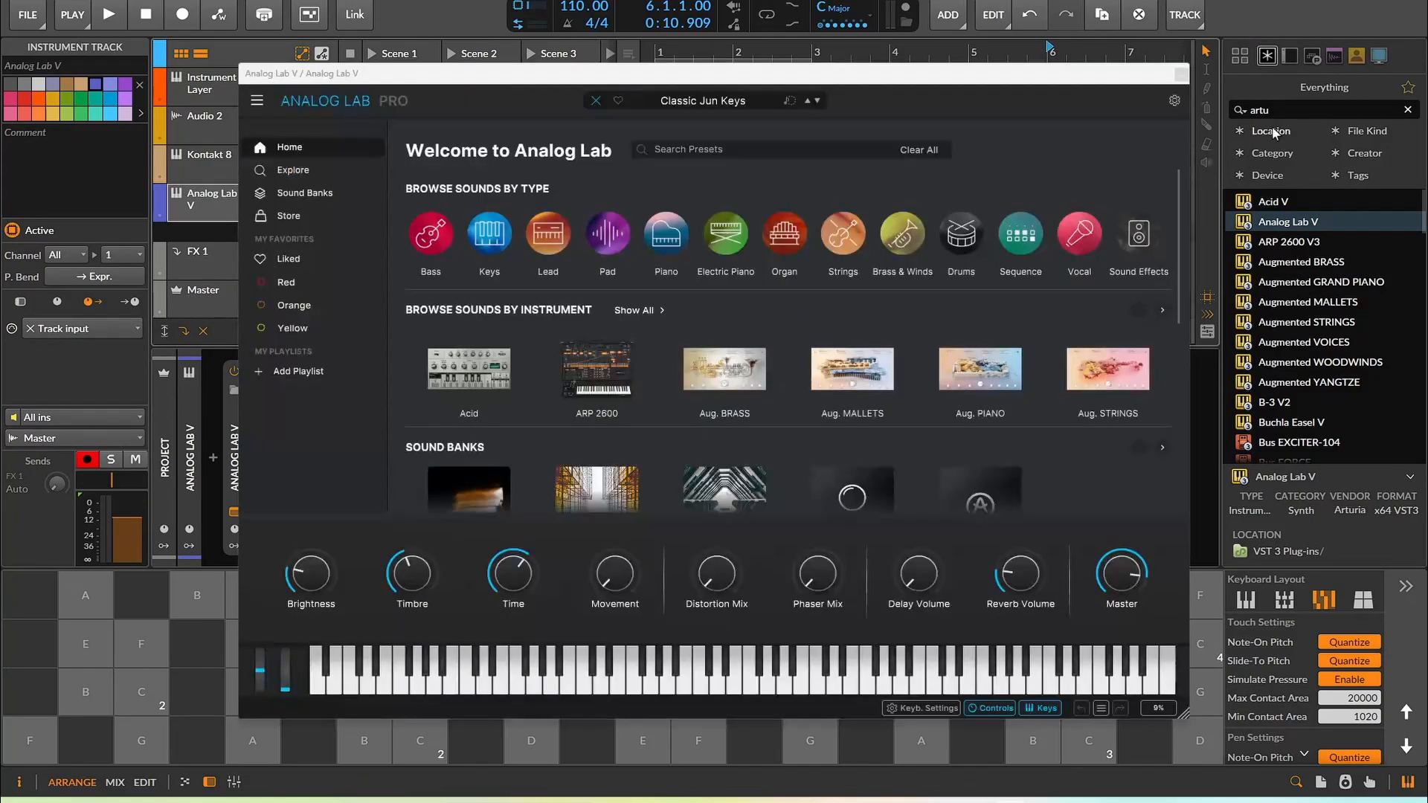
Search for pitch and insert the Micro-pitch device before Analog Lab V on the new track
{"action": "type", "text": "pt"}
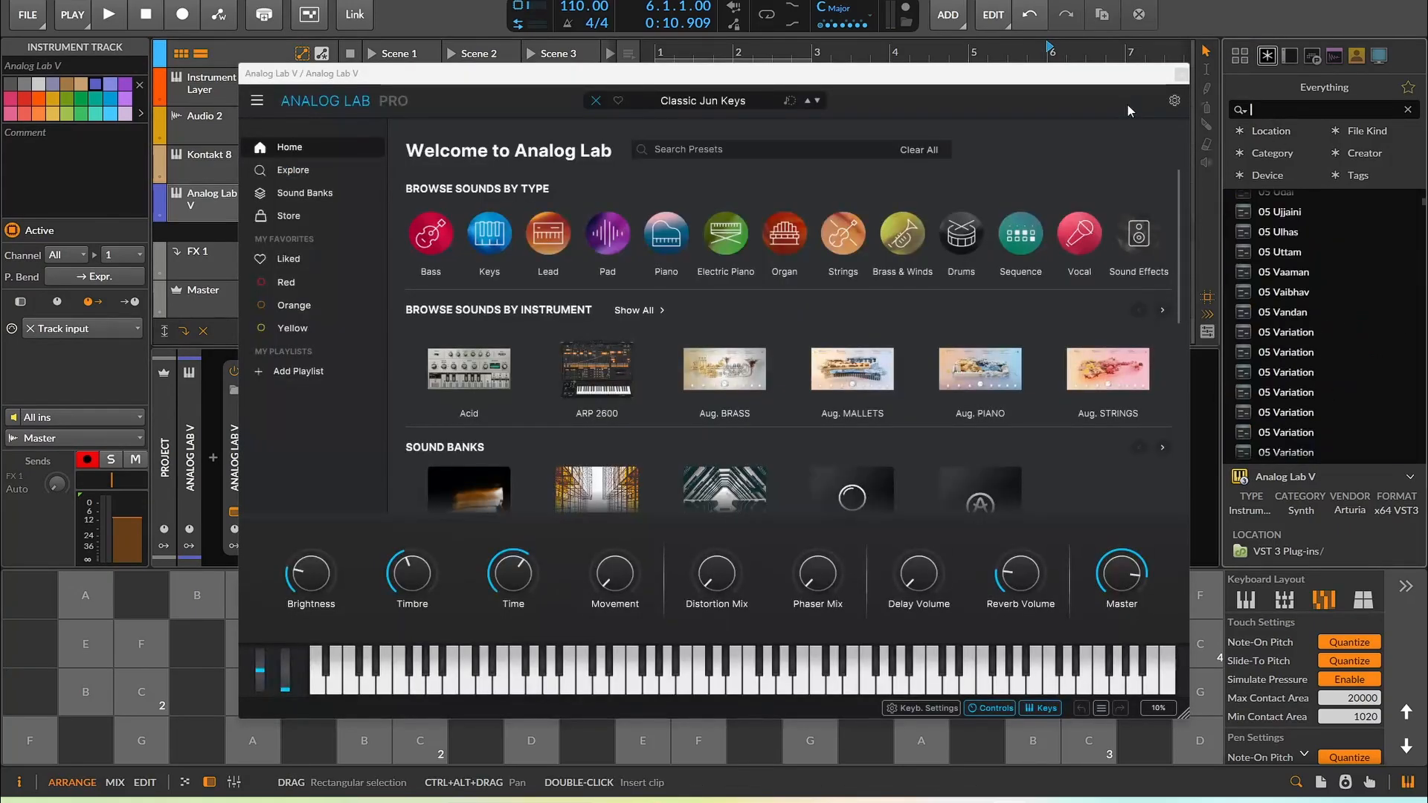
{"action": "key", "text": "BackSpace"}
{"action": "type", "text": "itch"}
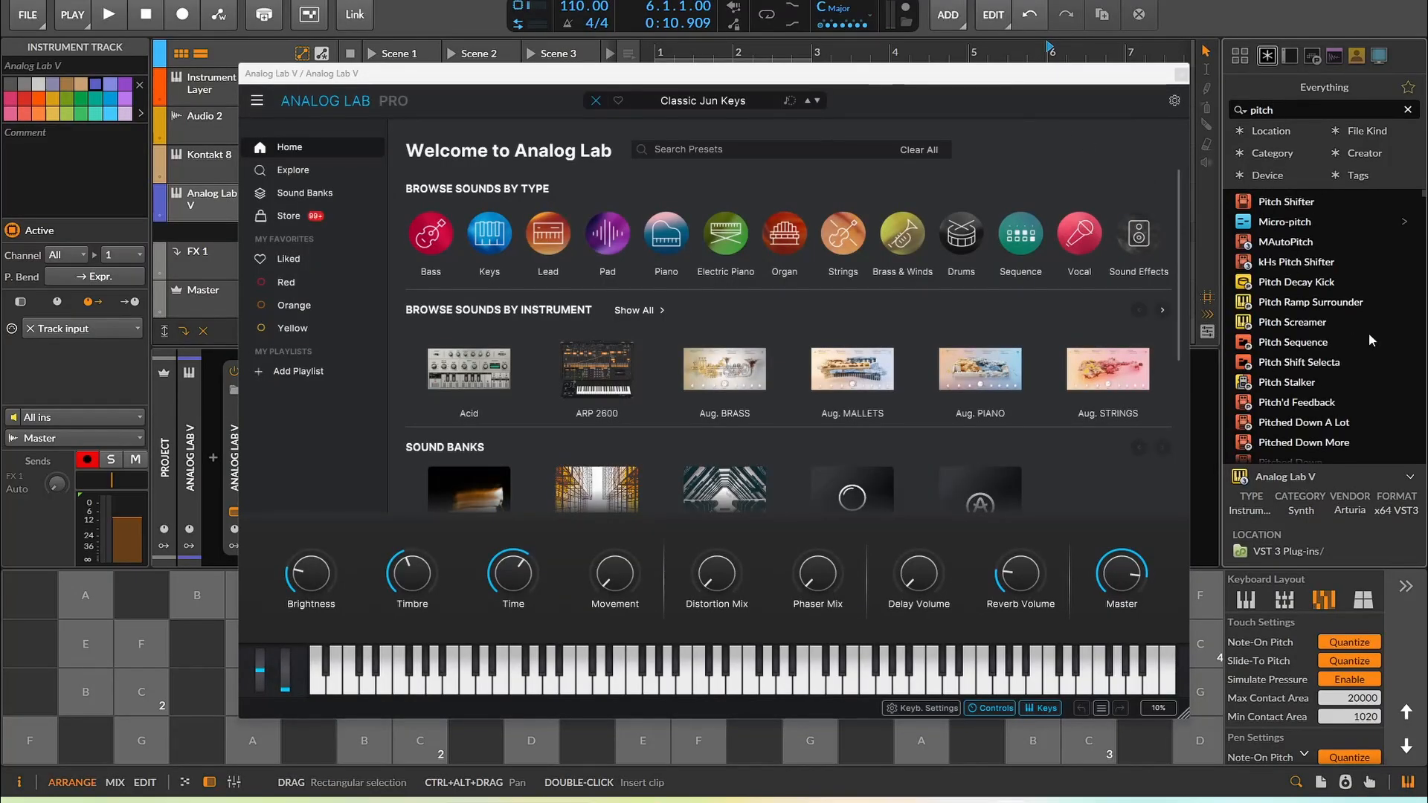
{"action": "left_click_drag", "start_coordinate": [1010, 79], "coordinate": [1367, 316]}
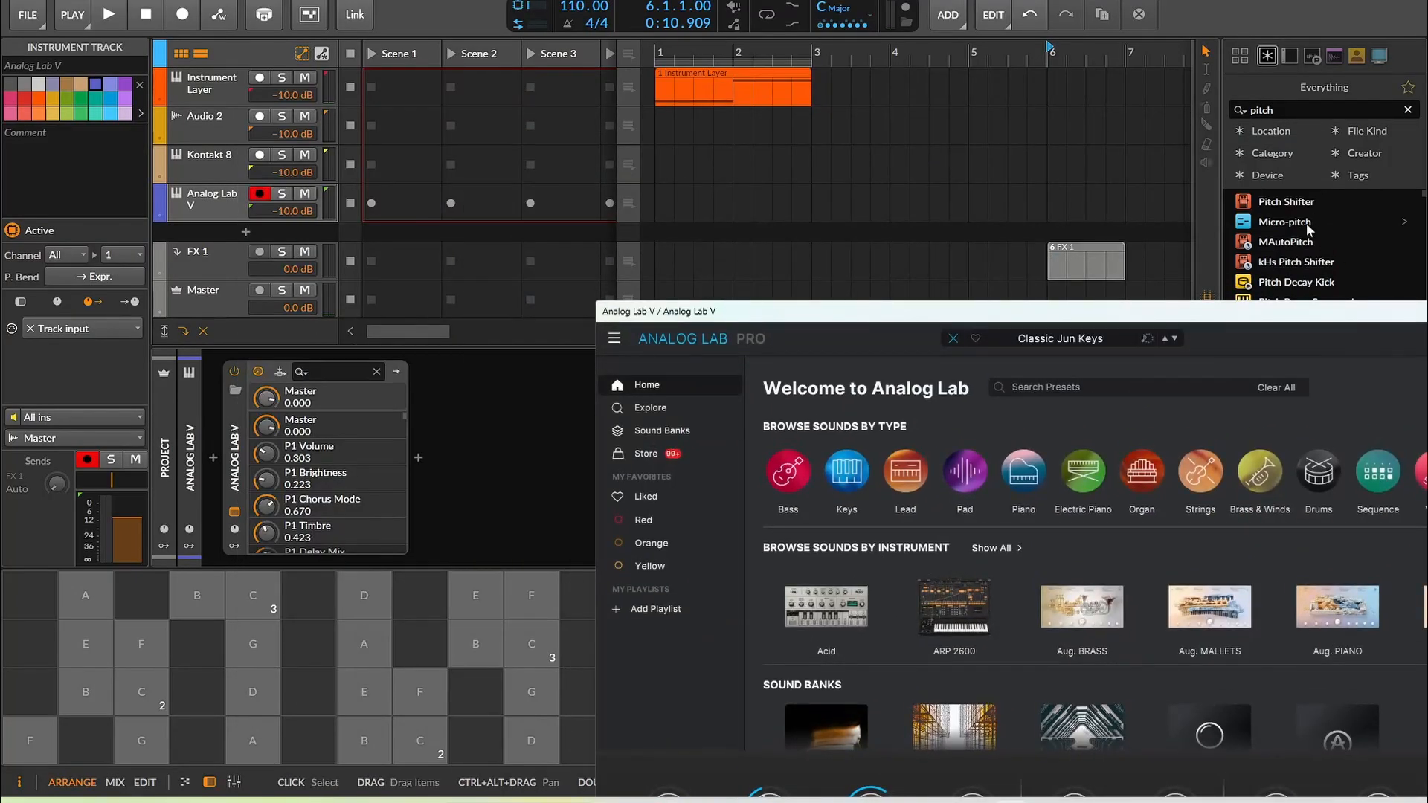
{"action": "left_click_drag", "start_coordinate": [768, 290], "coordinate": [349, 447]}
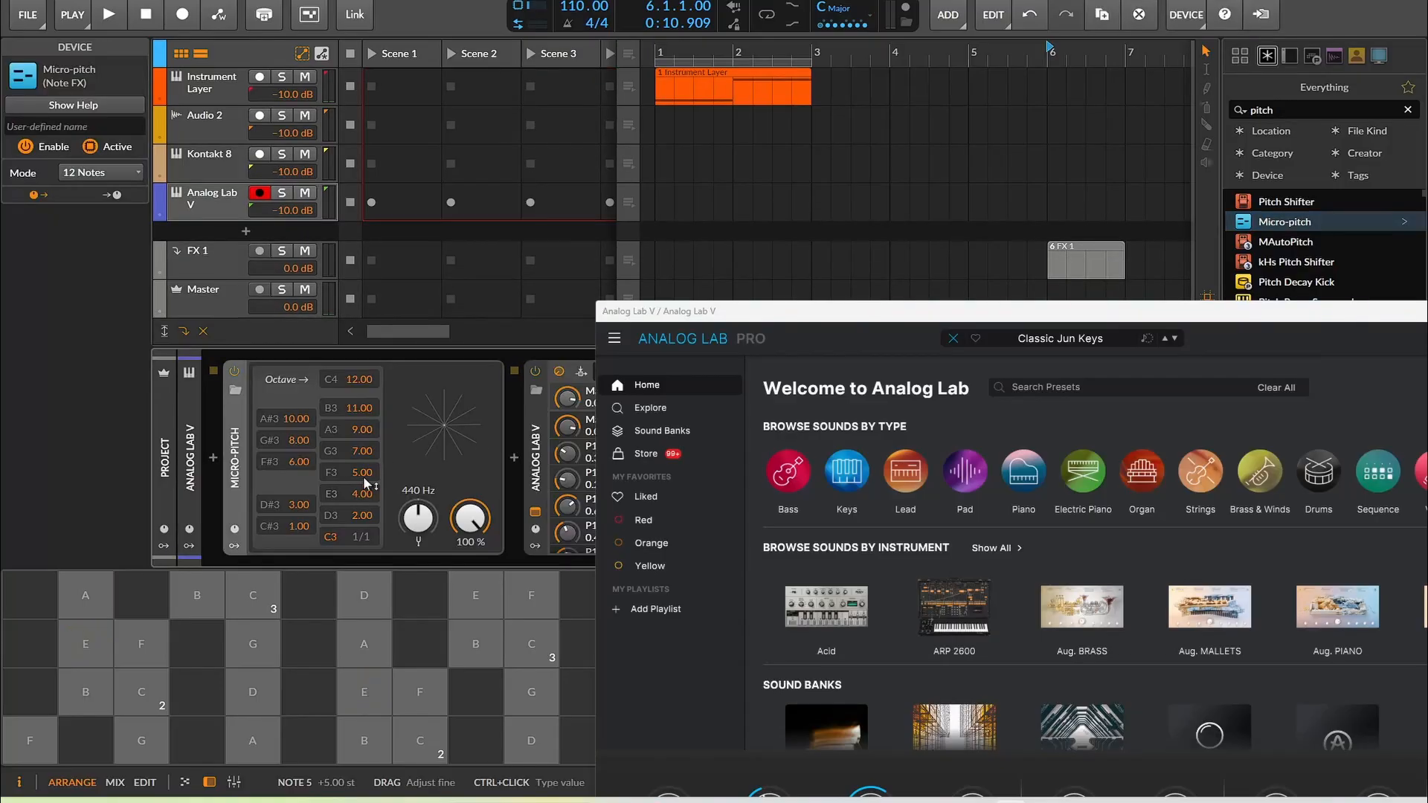
Open the new track's Analog Lab V plugin window and play the pads to test the tuning
{"action": "left_click_drag", "start_coordinate": [729, 312], "coordinate": [839, 44]}
{"action": "left_click", "coordinate": [541, 430]}
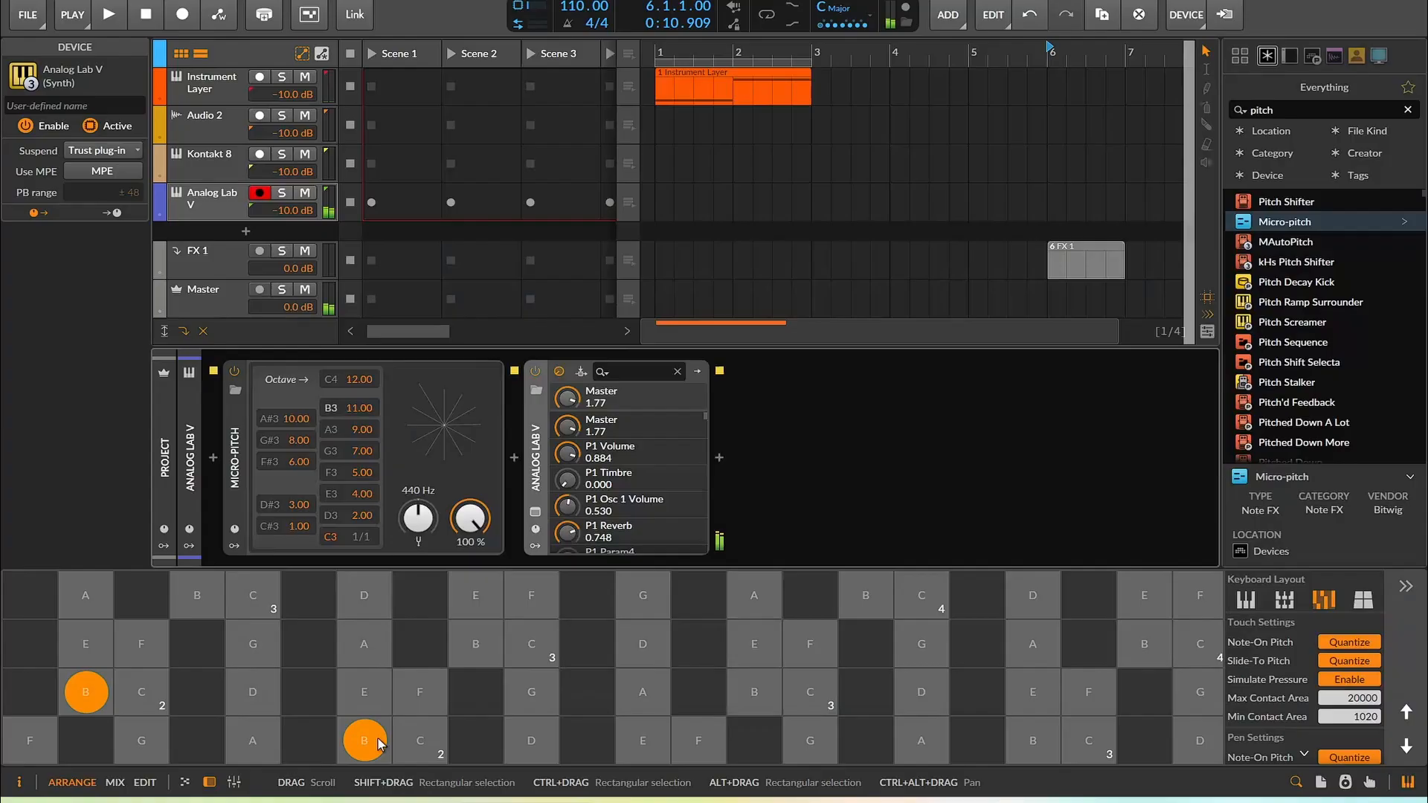
{"action": "left_click_drag", "start_coordinate": [378, 743], "coordinate": [565, 732]}
{"action": "left_click", "coordinate": [363, 653]}
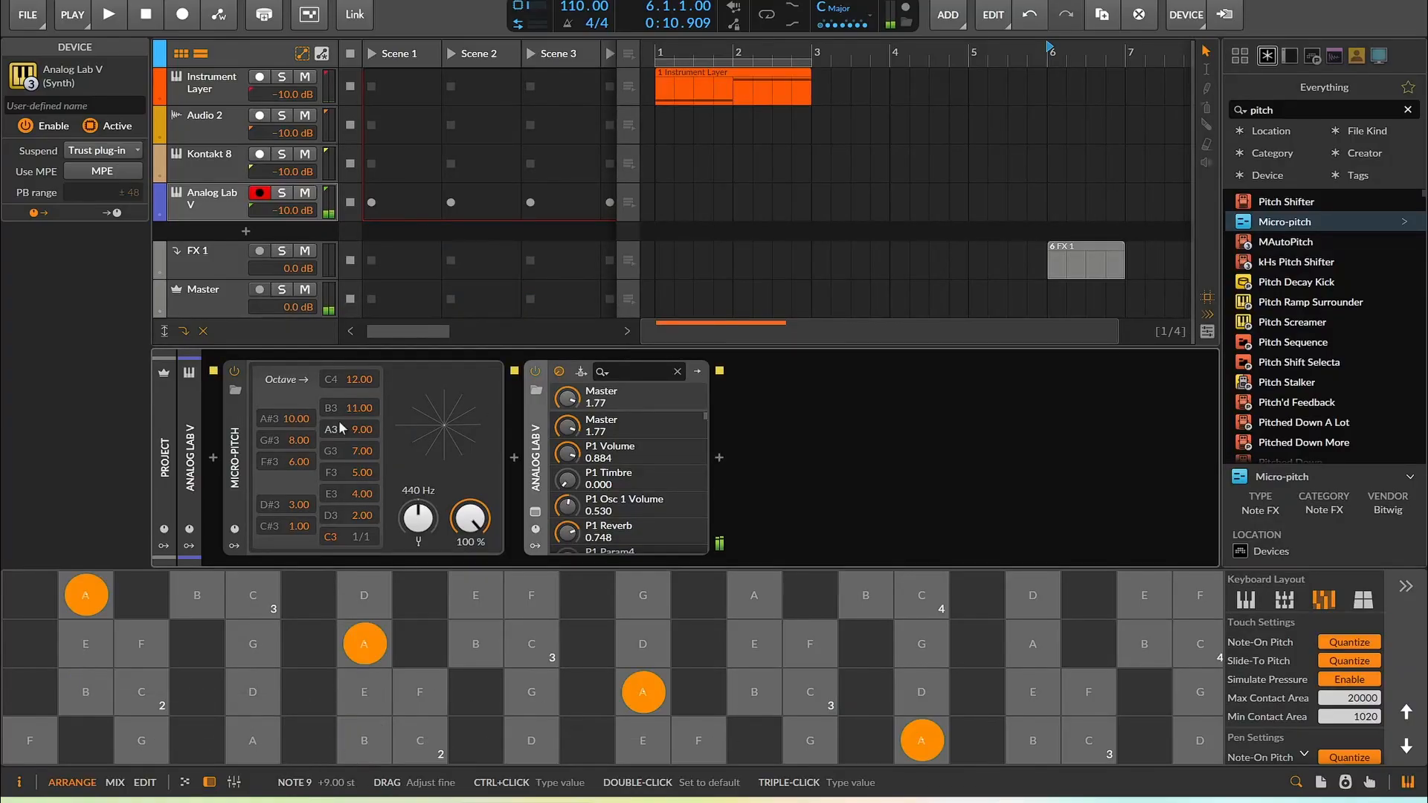
Retune the Micro-pitch G3 offset to 24.00, then open the Instrument Layer clip and play it back
{"action": "mouse_move", "coordinate": [362, 429]}
{"action": "left_mouse_down"}
{"action": "mouse_move", "coordinate": [363, 402]}
{"action": "mouse_move", "coordinate": [362, 454]}
{"action": "left_mouse_up"}
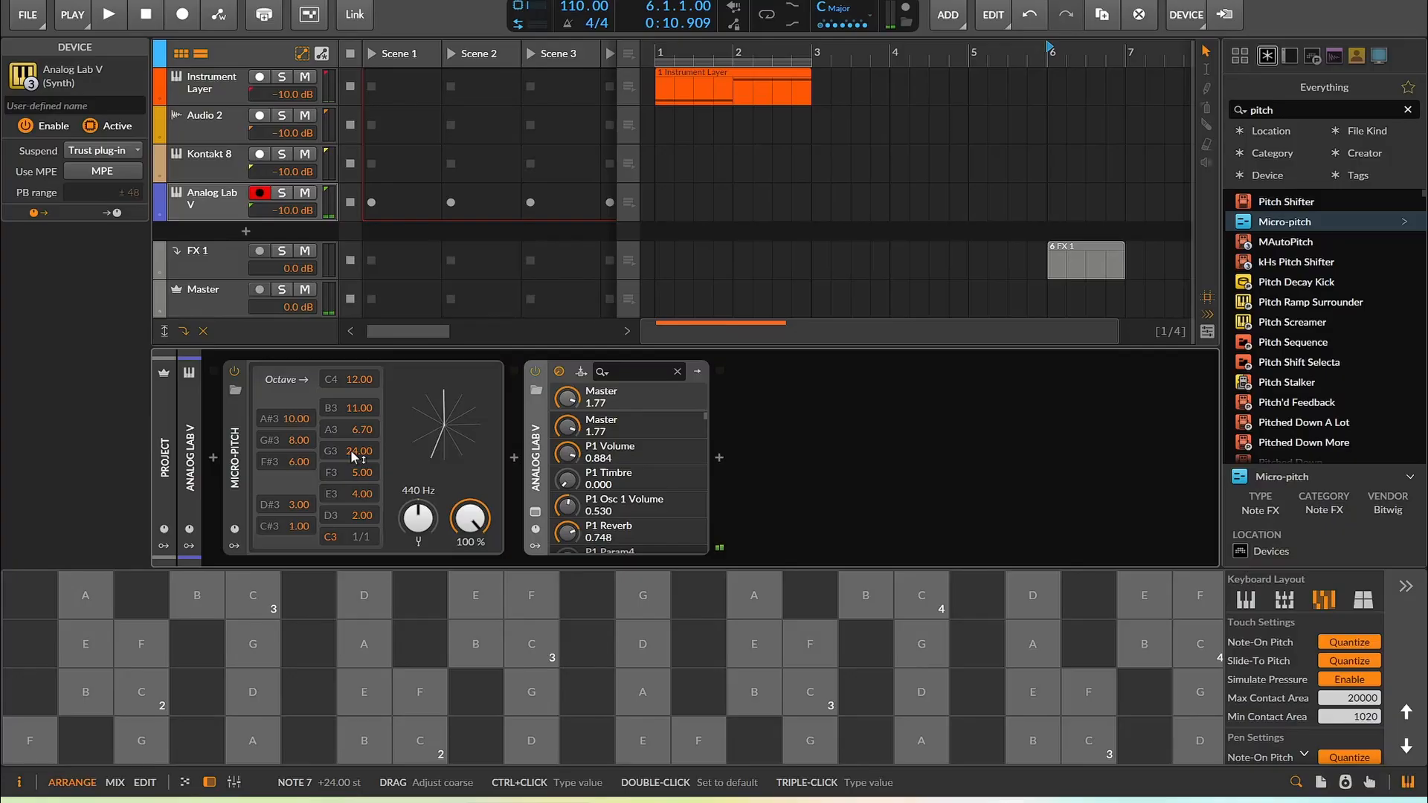
{"action": "left_click", "coordinate": [711, 86]}
{"action": "double_click", "coordinate": [711, 85]}
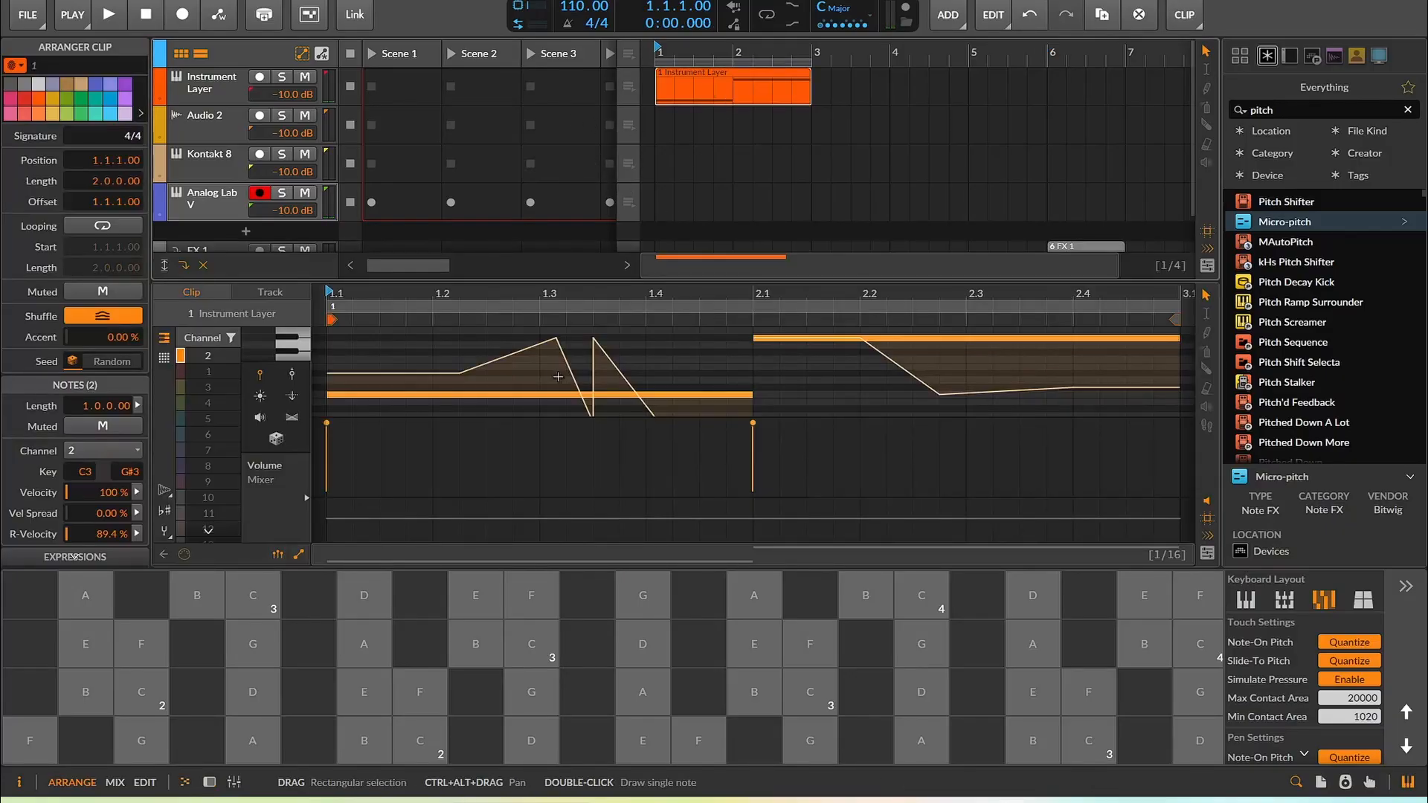
{"action": "left_click", "coordinate": [108, 13]}
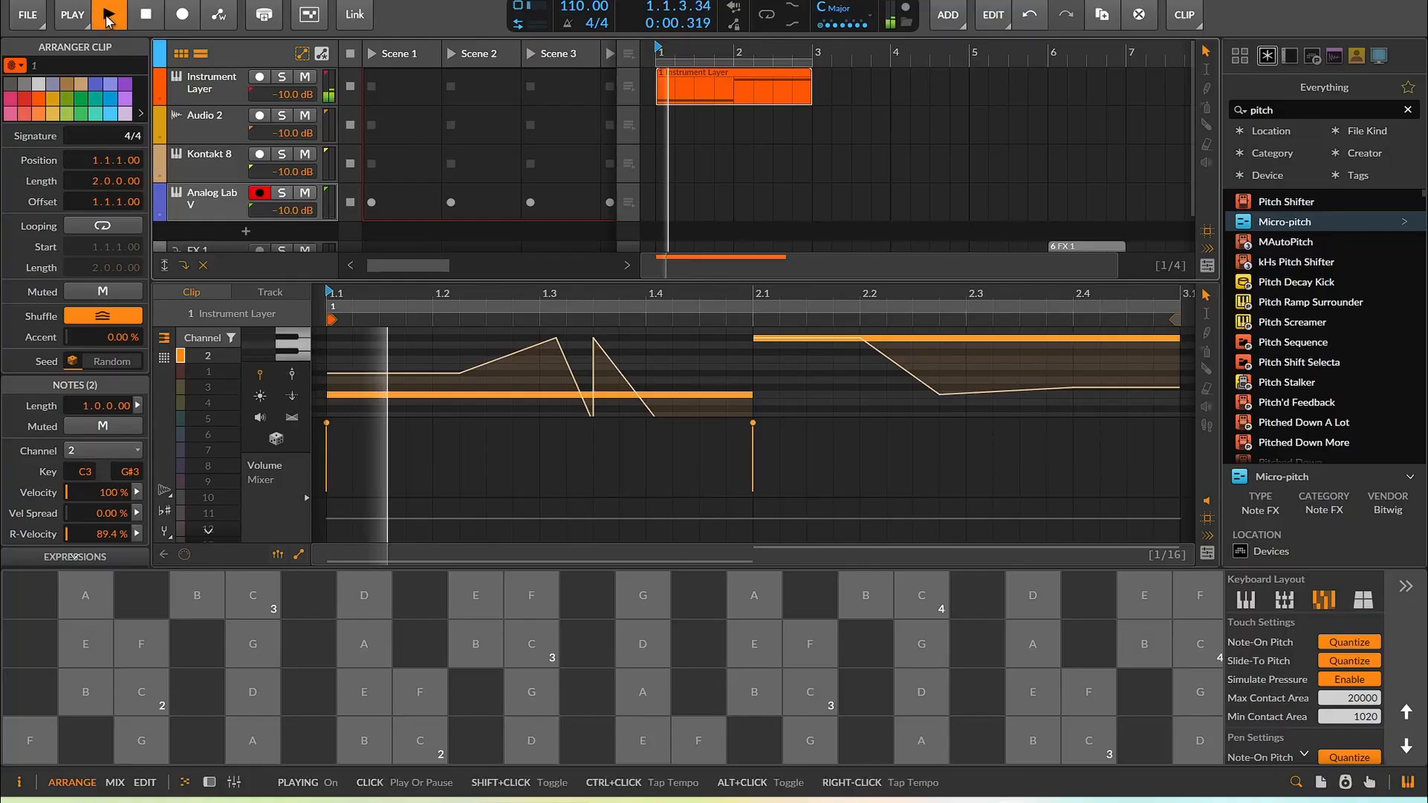
{"action": "left_click", "coordinate": [146, 14]}
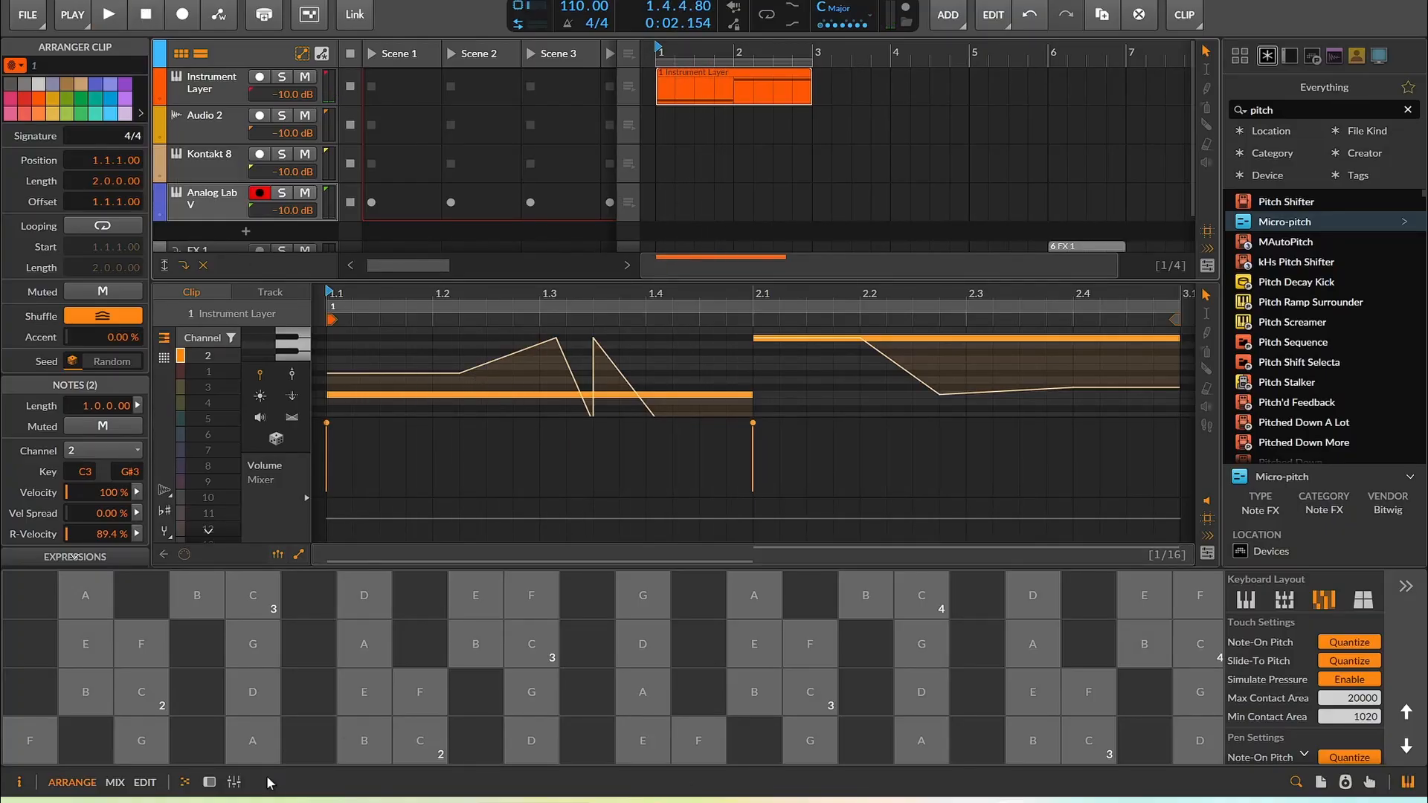
Show the Instrument Layer track's device chain and play the arrangement to test its sound
{"action": "key", "text": "d"}
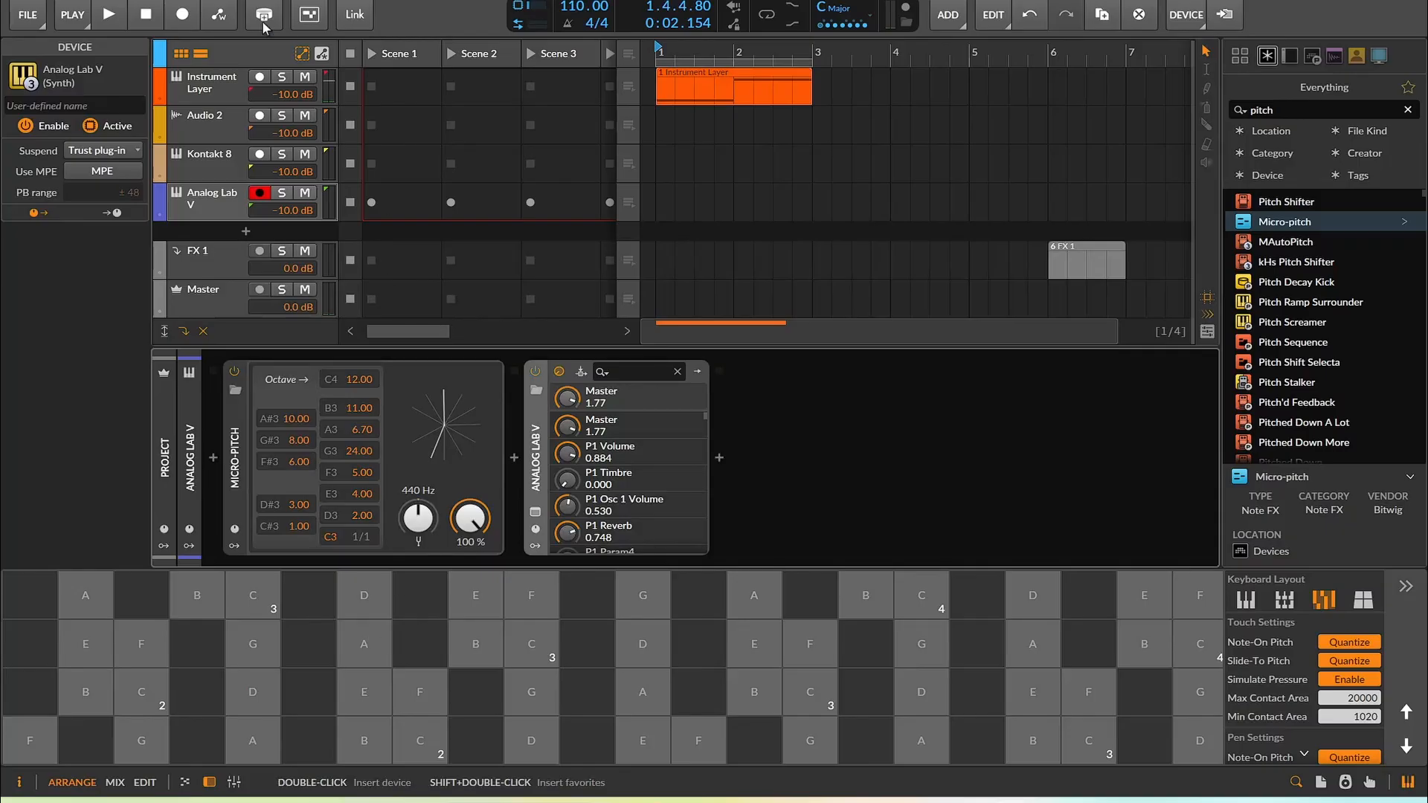
{"action": "left_click", "coordinate": [206, 96]}
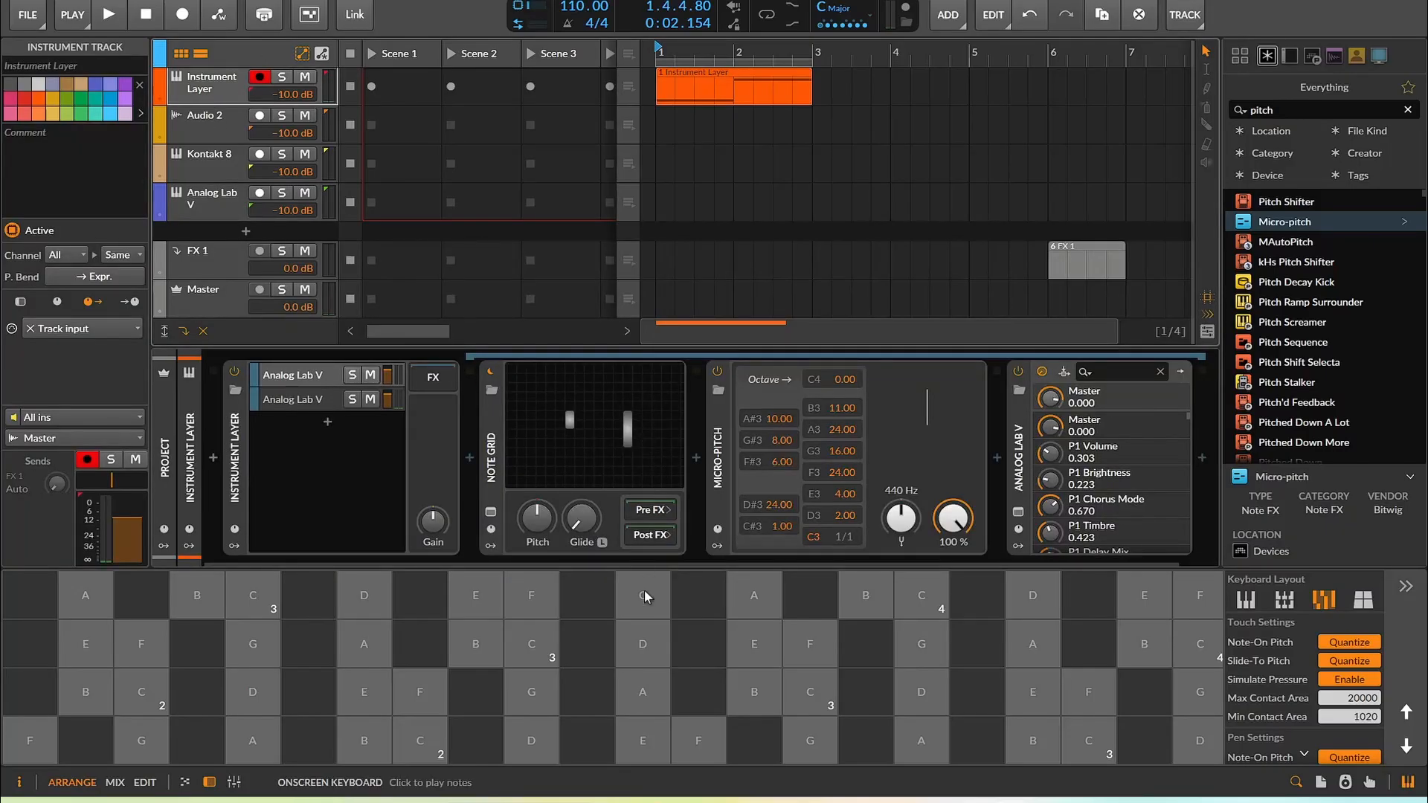
{"action": "left_click", "coordinate": [109, 15]}
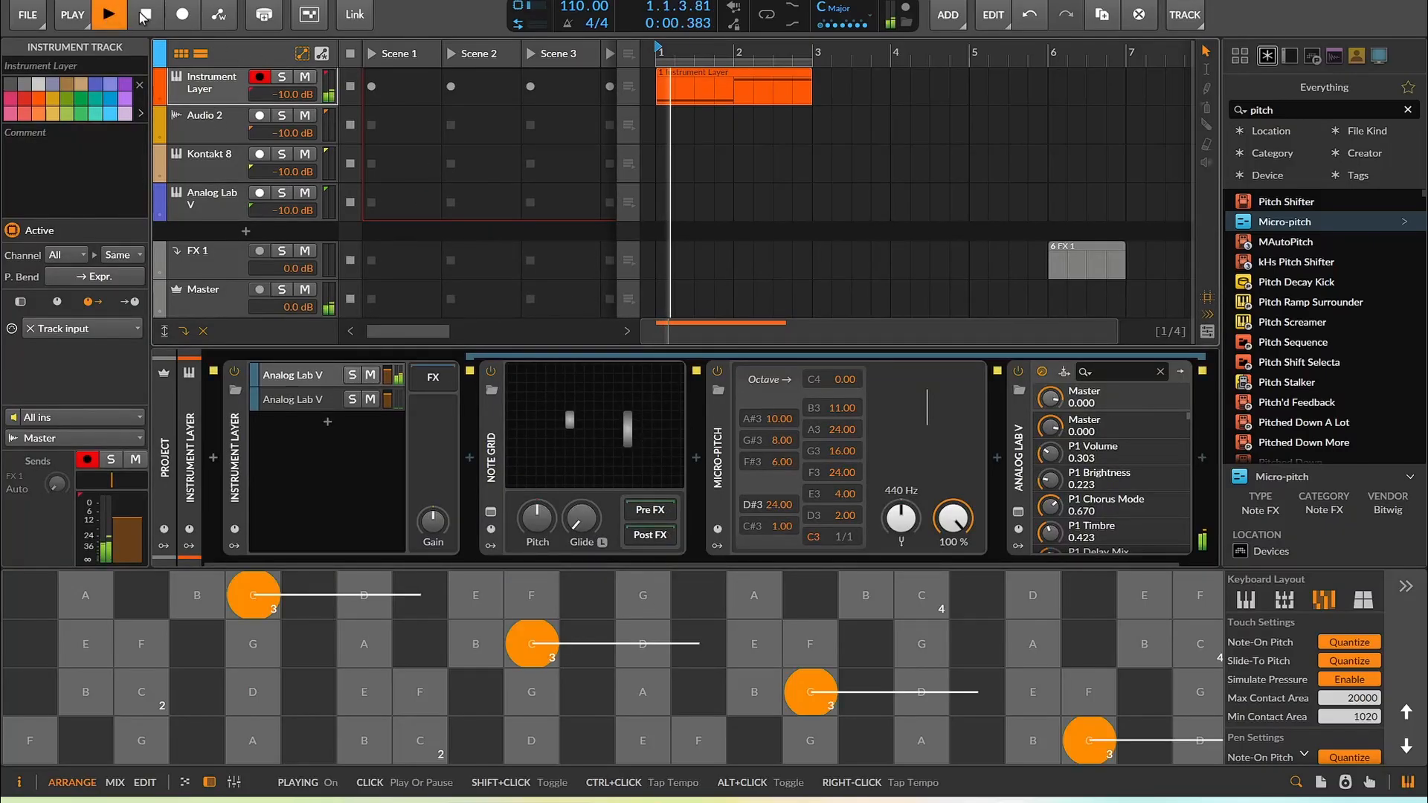
{"action": "left_click", "coordinate": [183, 18]}
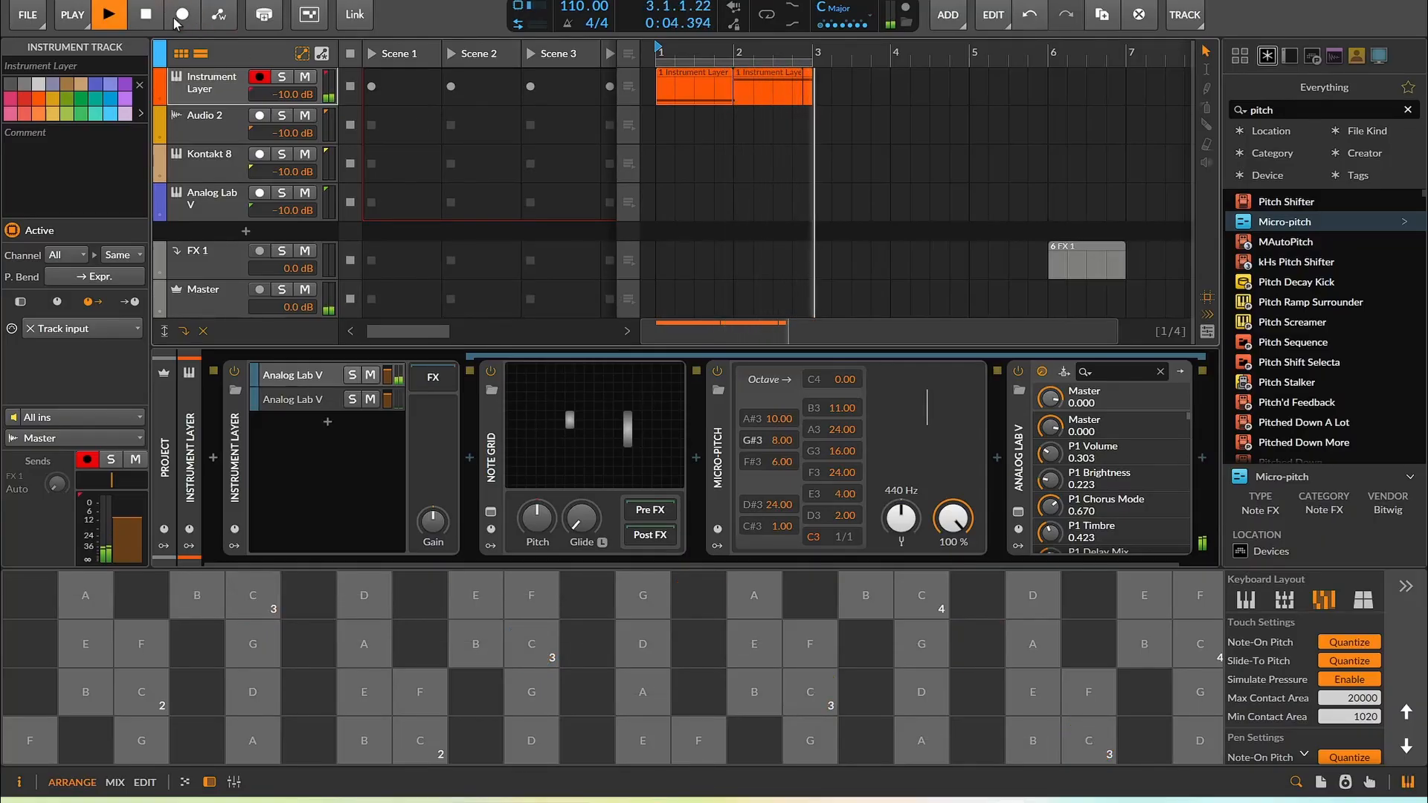
{"action": "left_click", "coordinate": [153, 18]}
{"action": "left_click", "coordinate": [110, 15]}
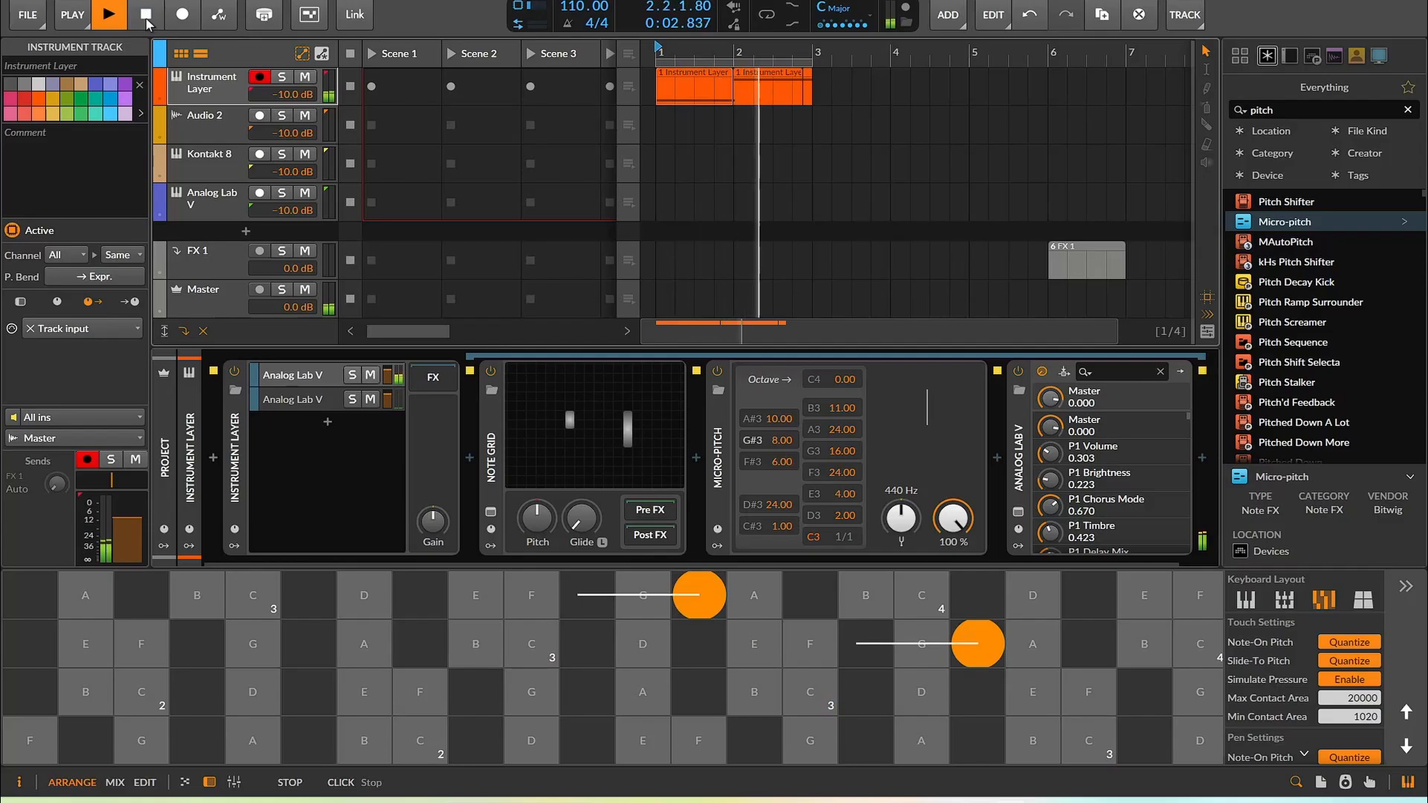
{"action": "left_click", "coordinate": [146, 15]}
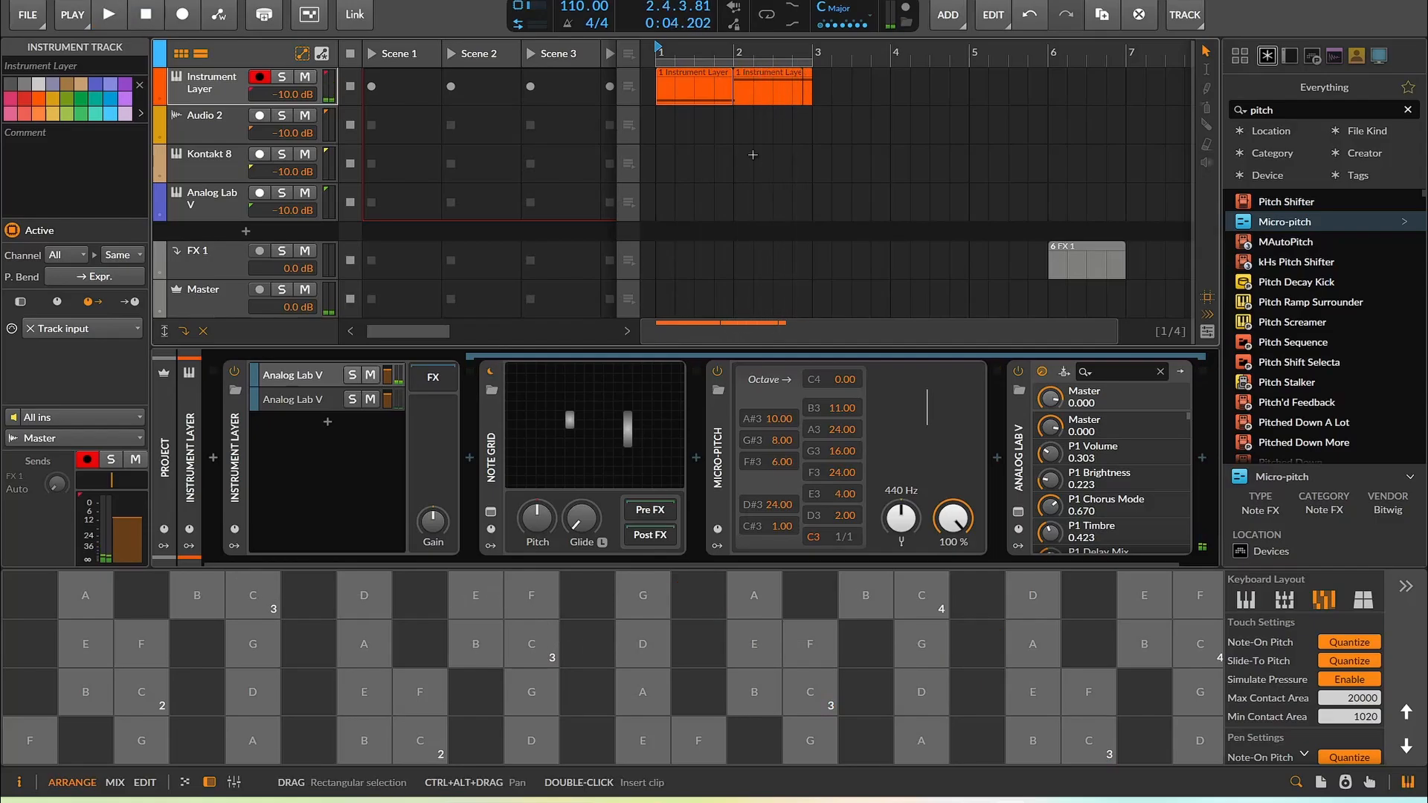
Delete the Micro-pitch device from the Instrument Layer track's chain
{"action": "left_click", "coordinate": [729, 97]}
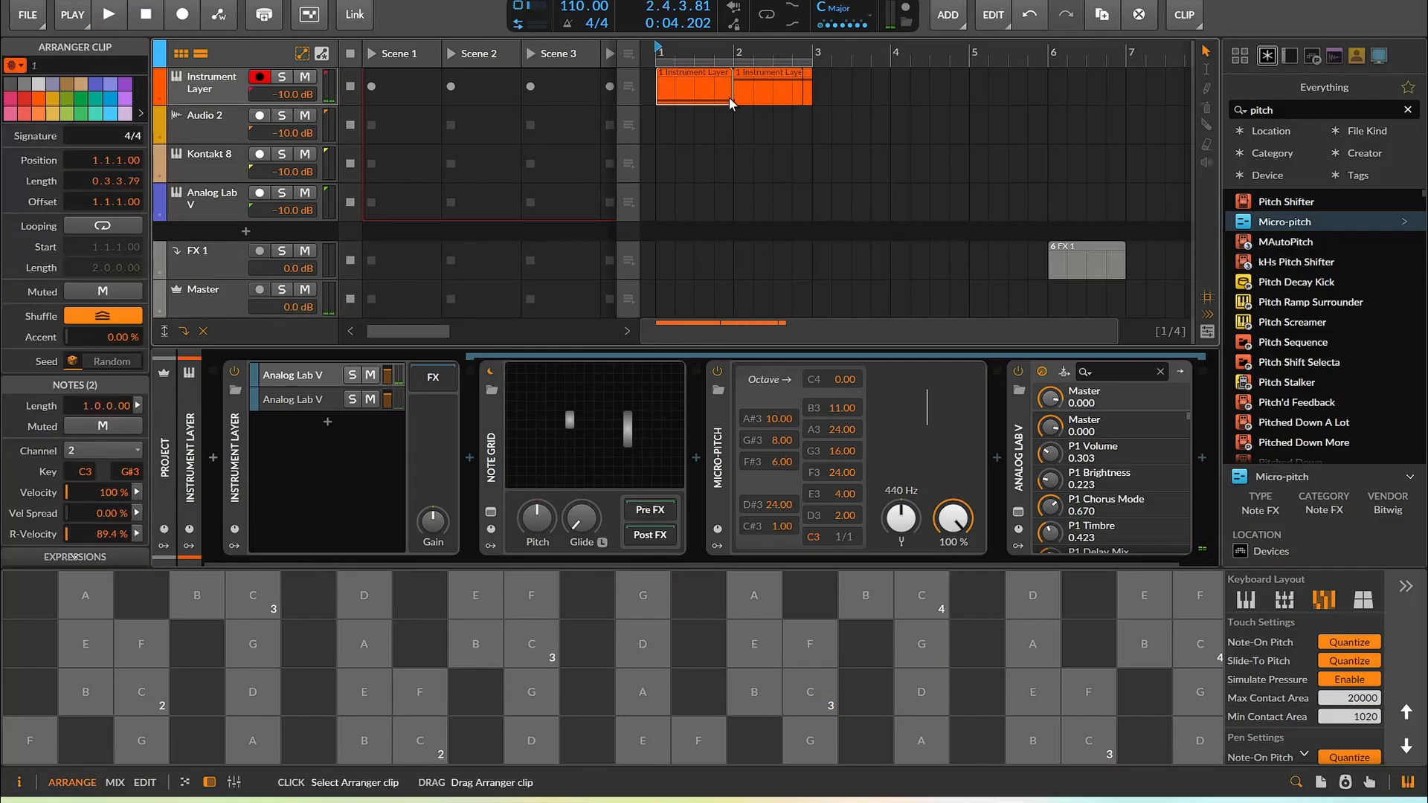
{"action": "left_click", "coordinate": [723, 455]}
{"action": "key", "text": "Delete"}
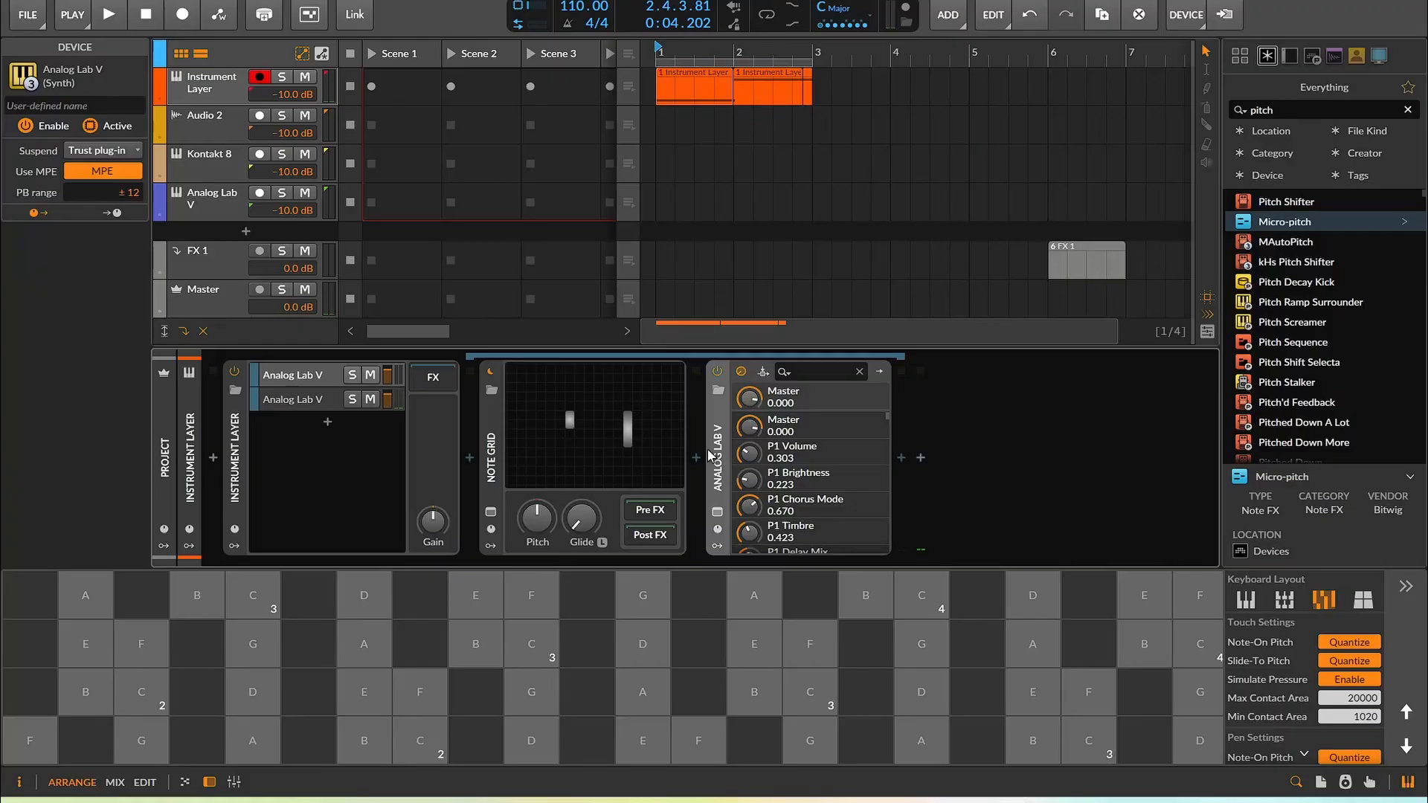
Open the second Instrument Layer clip in the editor to inspect its notes and expression curves
{"action": "double_click", "coordinate": [762, 99]}
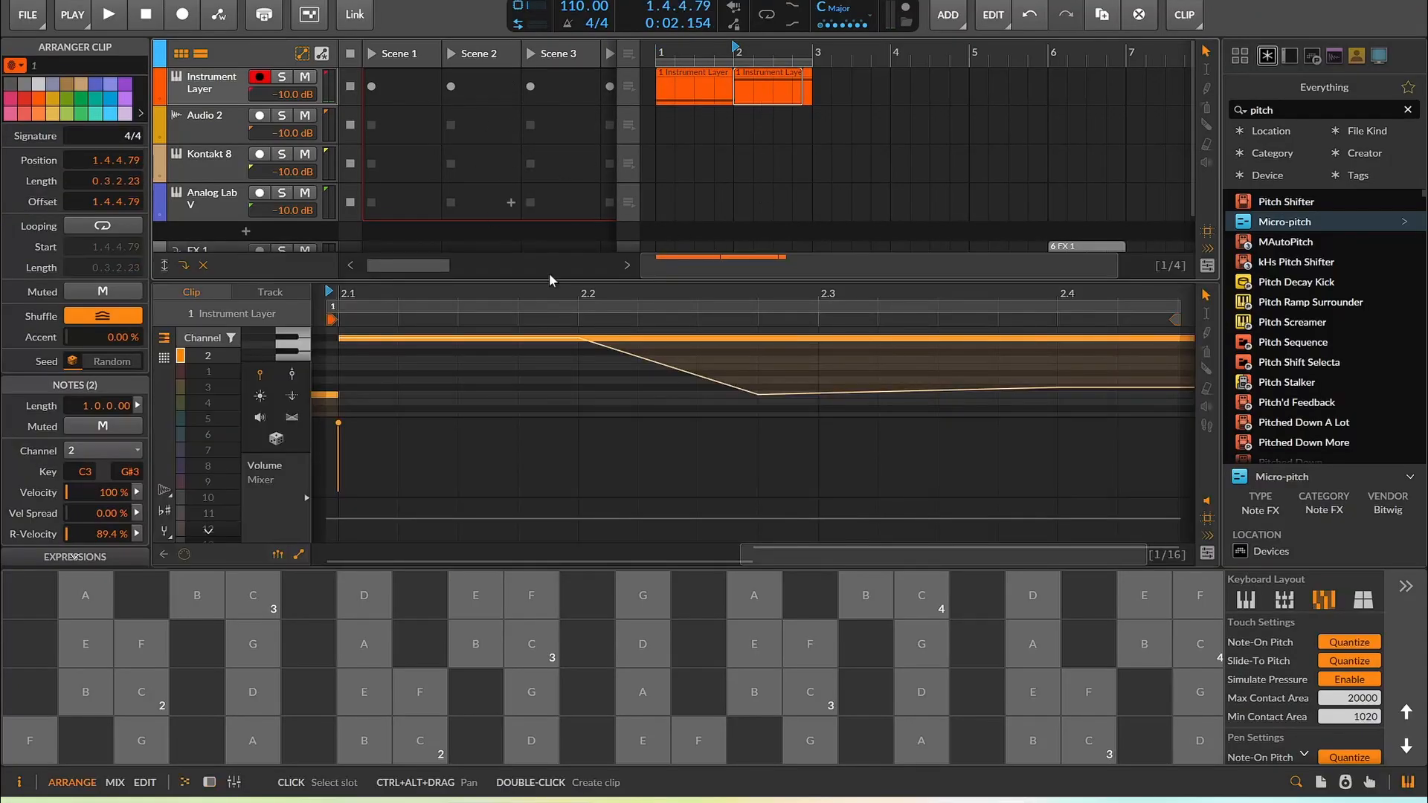
{"action": "scroll", "coordinate": [616, 454], "scroll_direction": "down", "scroll_amount": 2}
{"action": "scroll", "coordinate": [616, 454], "scroll_direction": "down", "scroll_amount": 3}
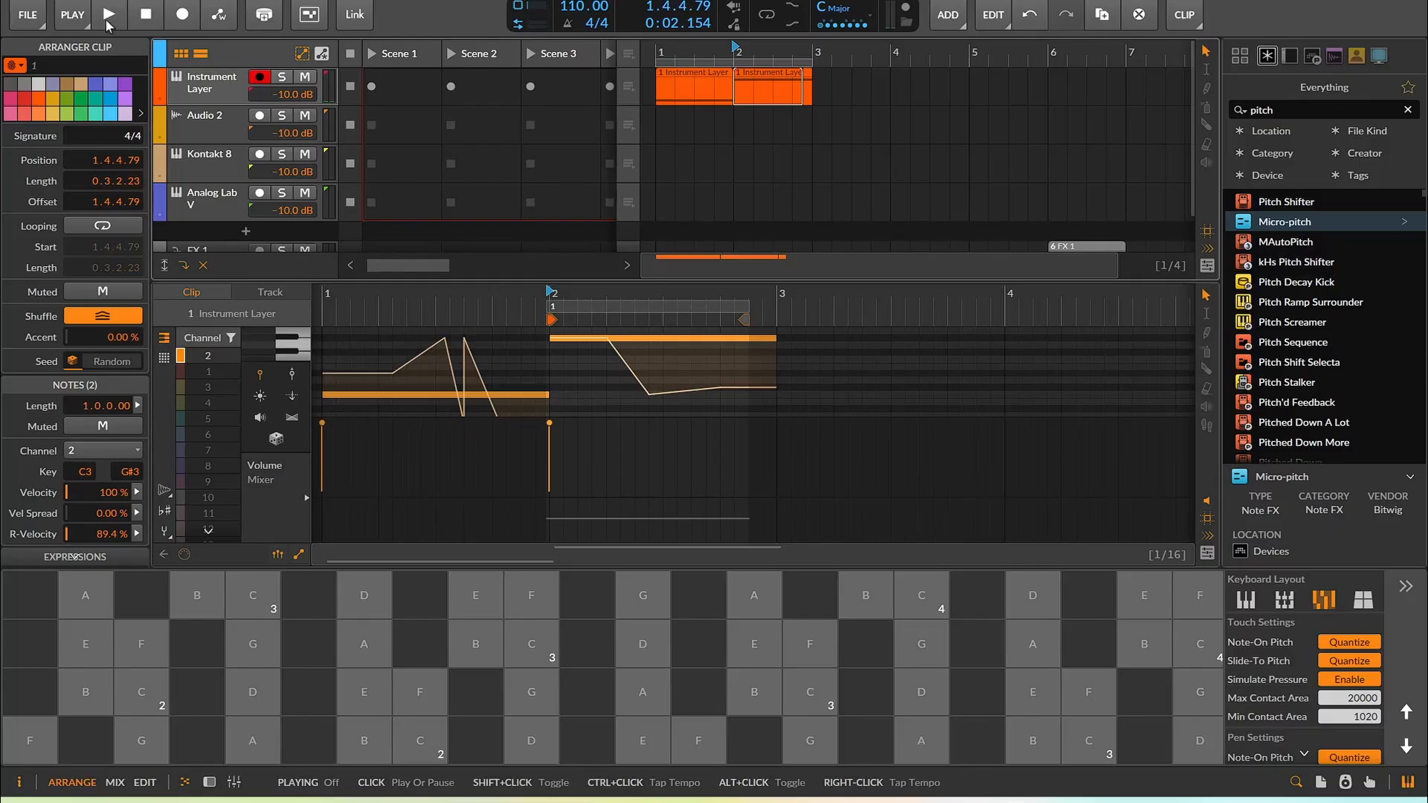
{"action": "left_click", "coordinate": [212, 779]}
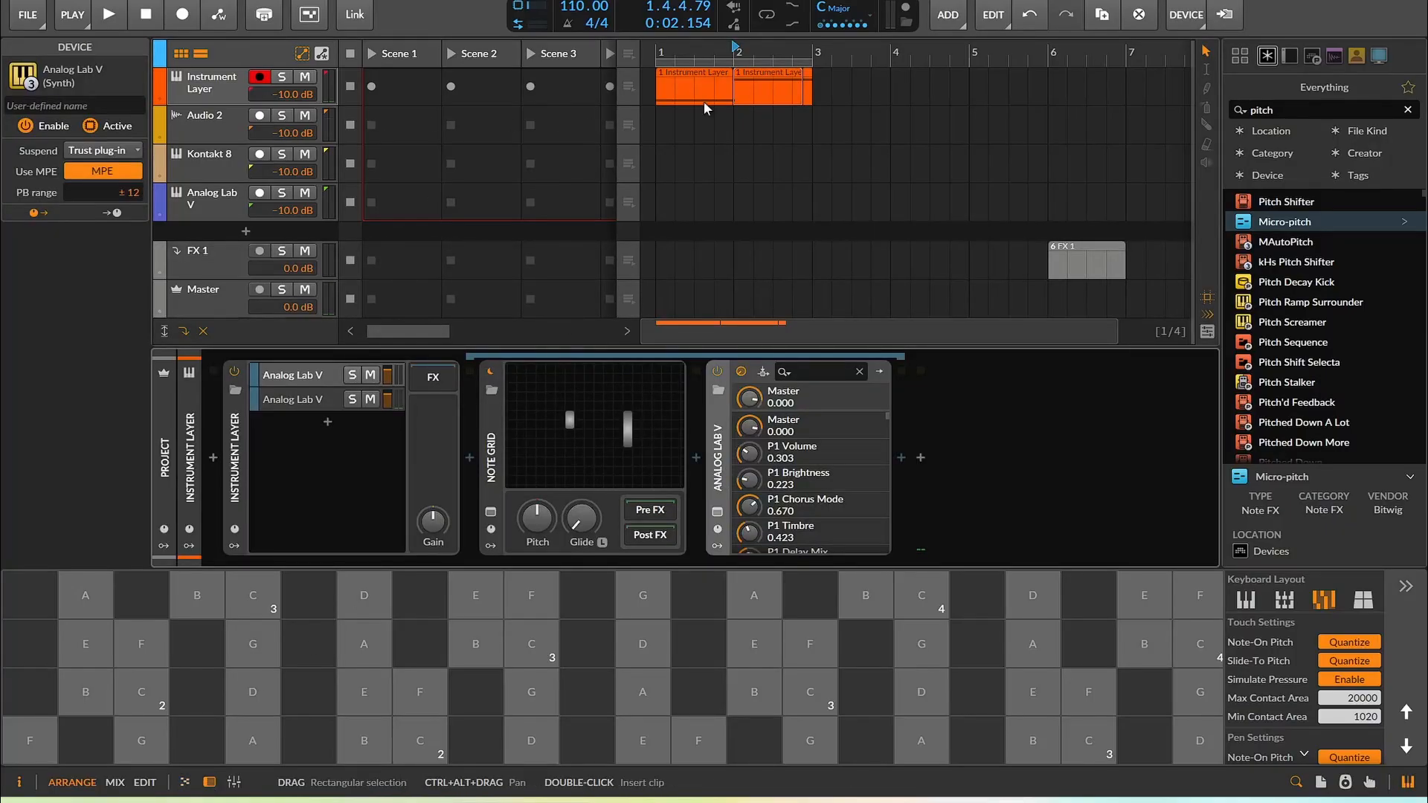
Move both Instrument Layer clips onto the Kontakt 8 track at the same positions
{"action": "left_click_drag", "start_coordinate": [681, 78], "coordinate": [678, 160]}
{"action": "left_click_drag", "start_coordinate": [676, 154], "coordinate": [678, 156]}
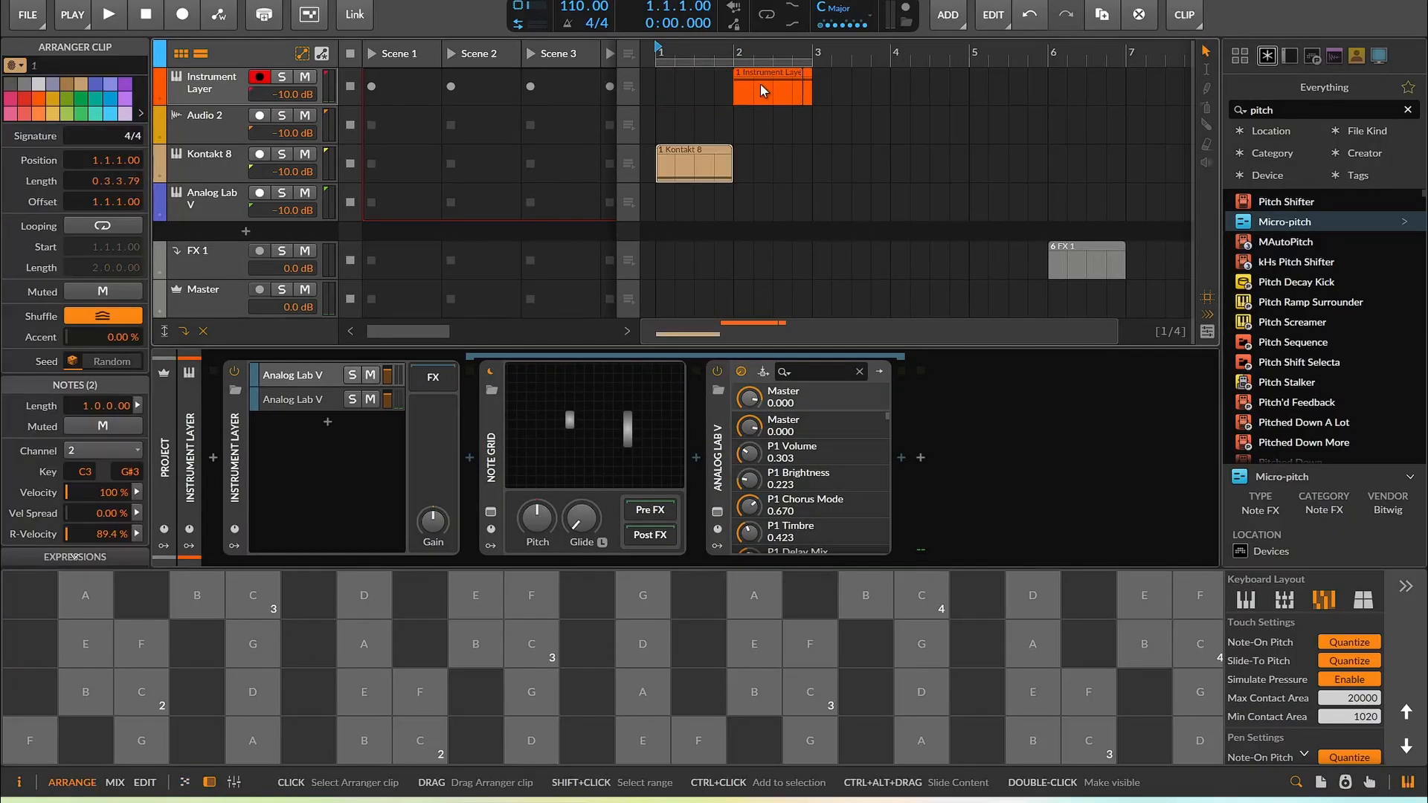
{"action": "left_click_drag", "start_coordinate": [764, 88], "coordinate": [759, 160]}
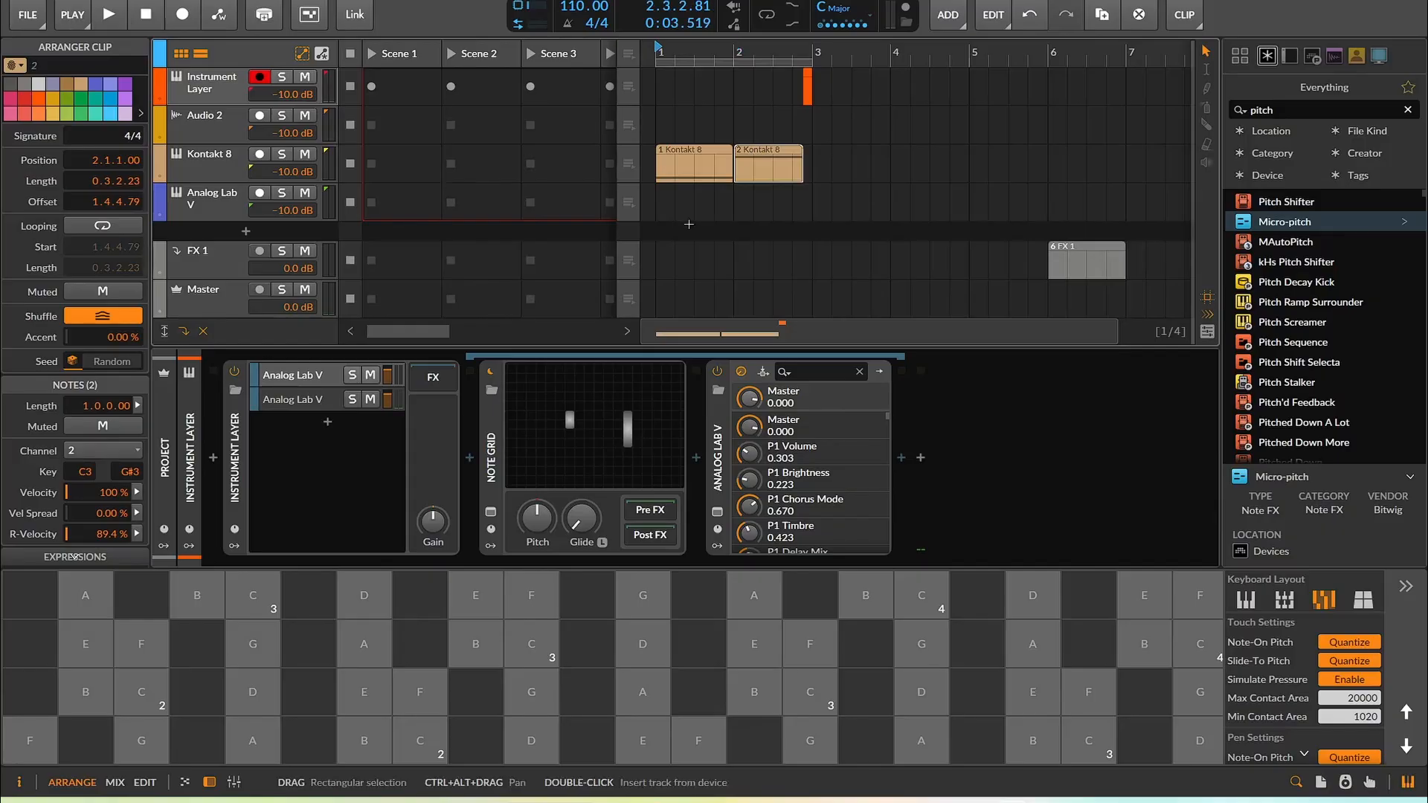
Open the first Kontakt 8 clip in the editor and play it back
{"action": "double_click", "coordinate": [696, 168]}
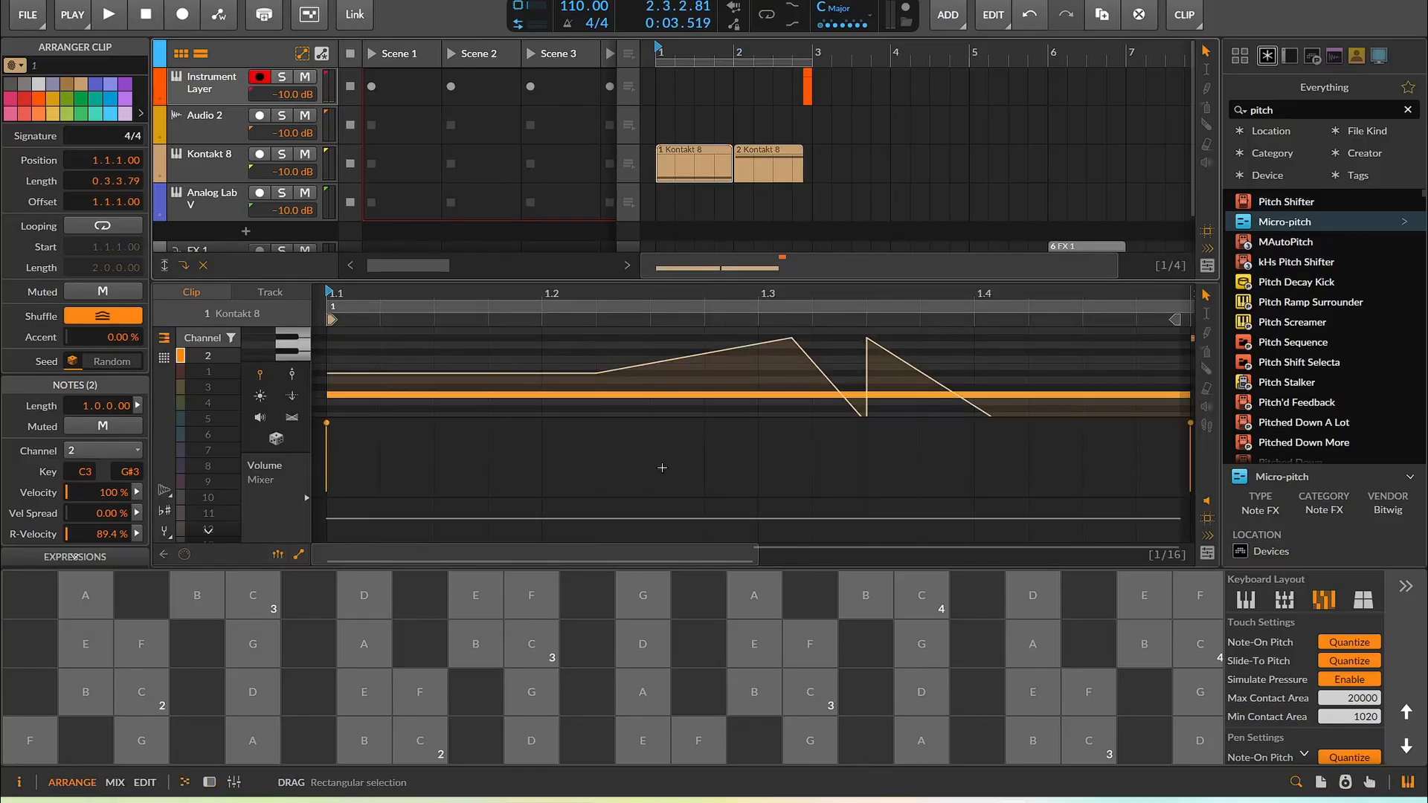
{"action": "scroll", "coordinate": [663, 469], "scroll_direction": "down", "scroll_amount": 6}
{"action": "key", "text": "space"}
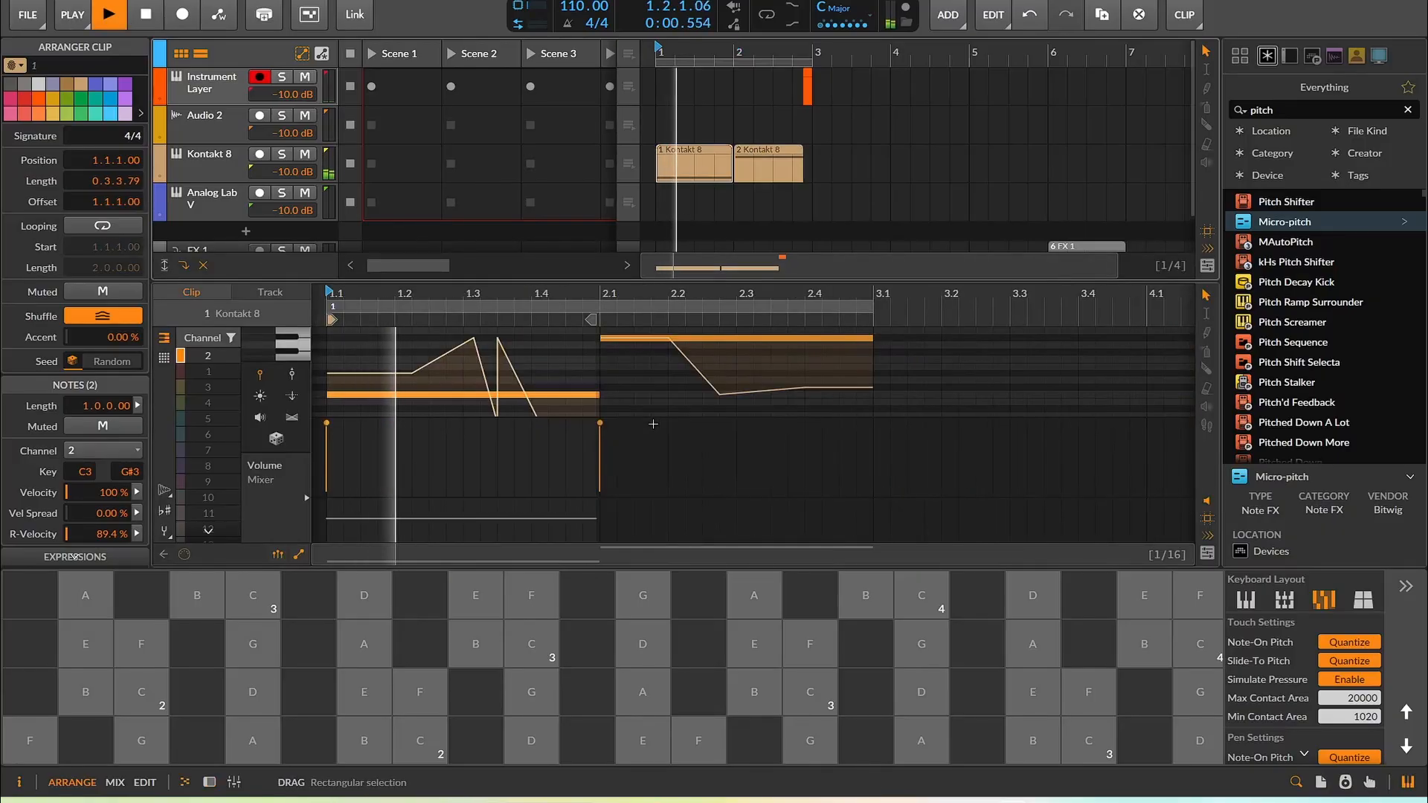
{"action": "key", "text": "space"}
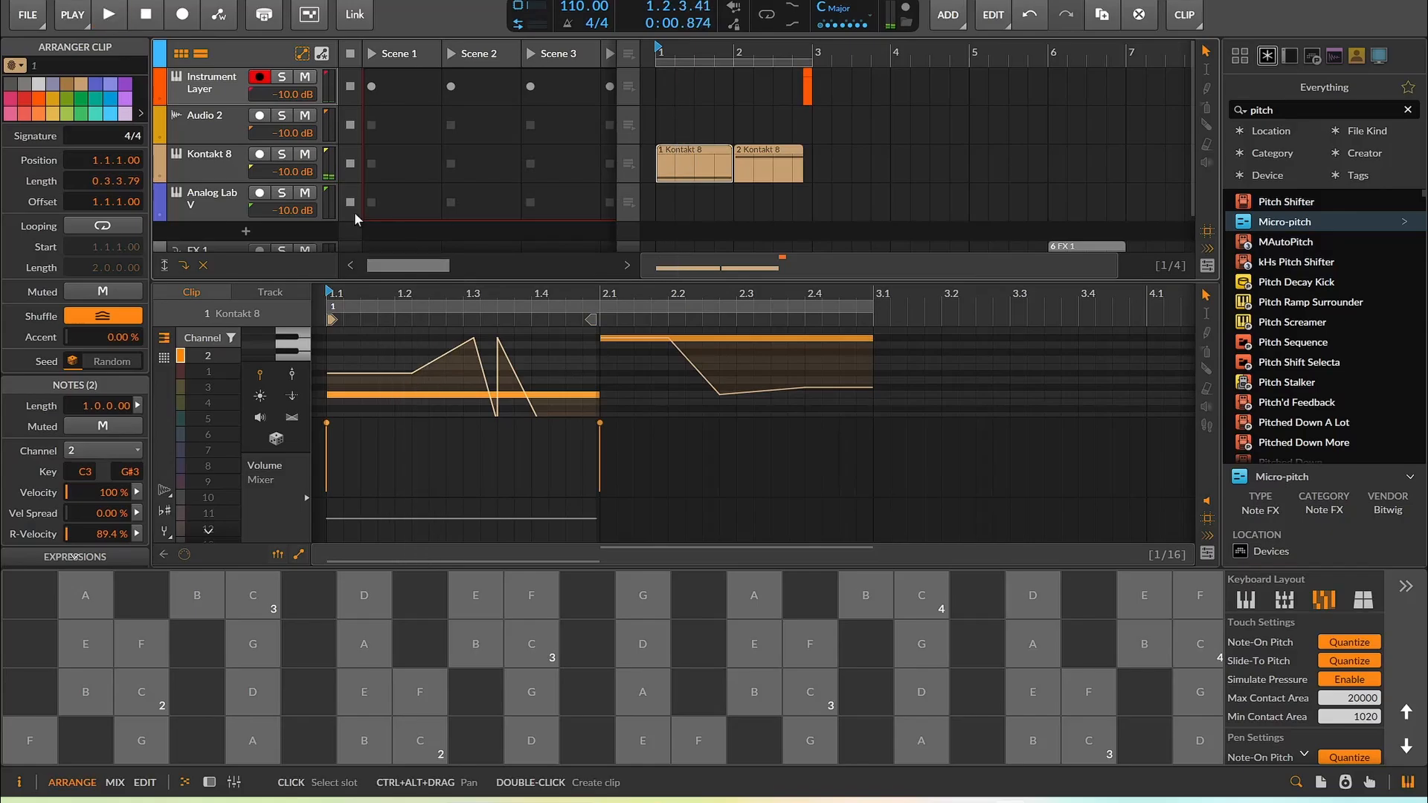
Select the Kontakt 8 track, open its plugin window and play the arrangement to test it
{"action": "left_click", "coordinate": [221, 166]}
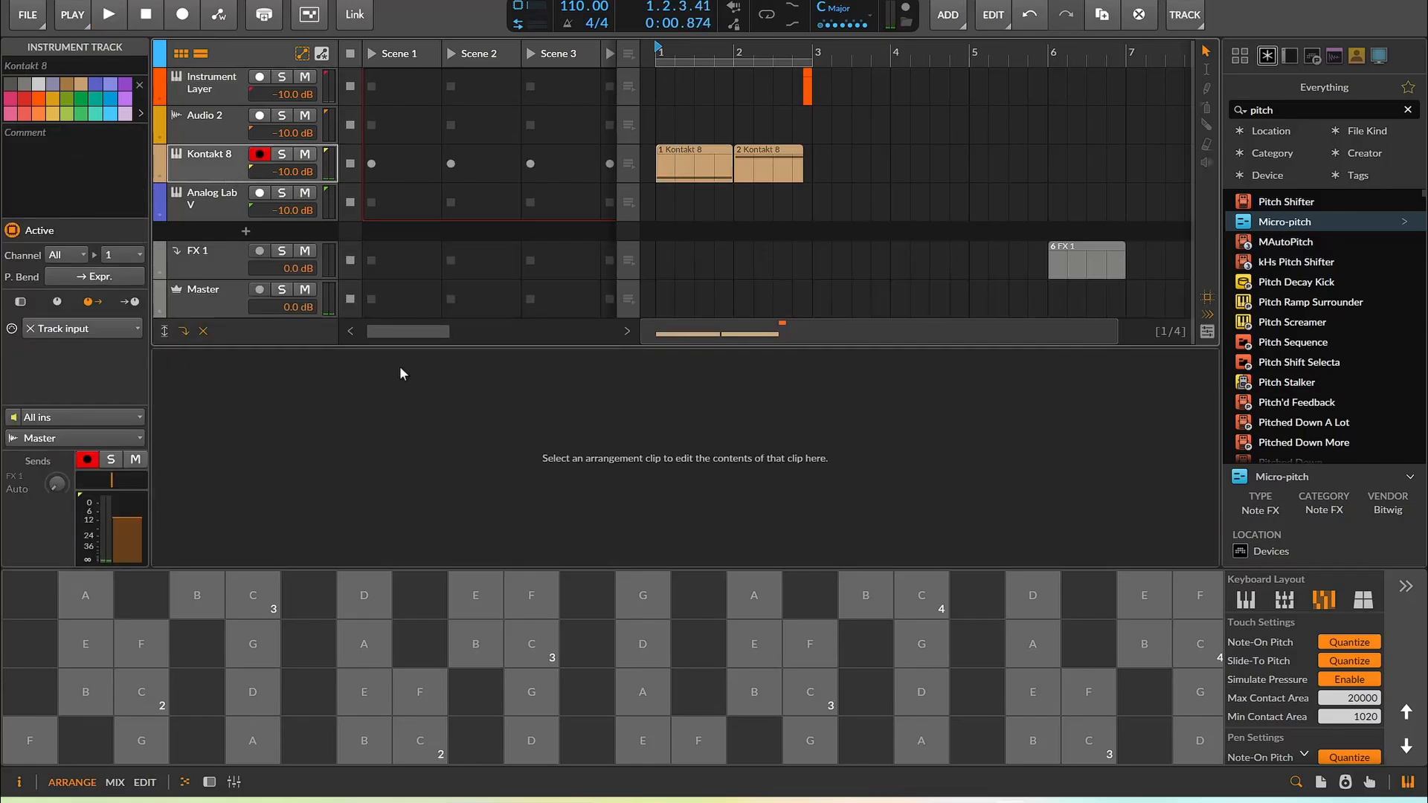
{"action": "left_click", "coordinate": [209, 782]}
{"action": "left_click", "coordinate": [234, 513]}
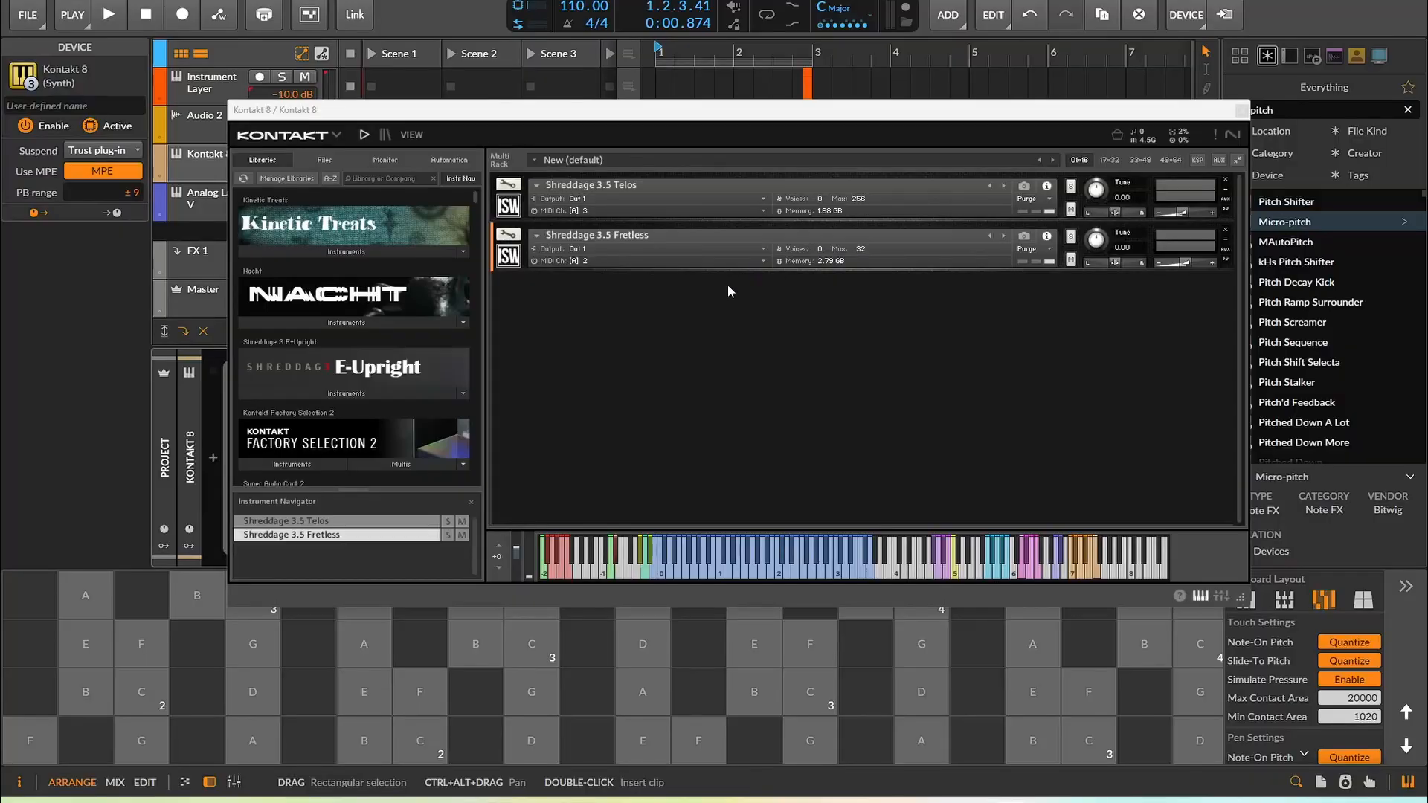
{"action": "key", "text": "space"}
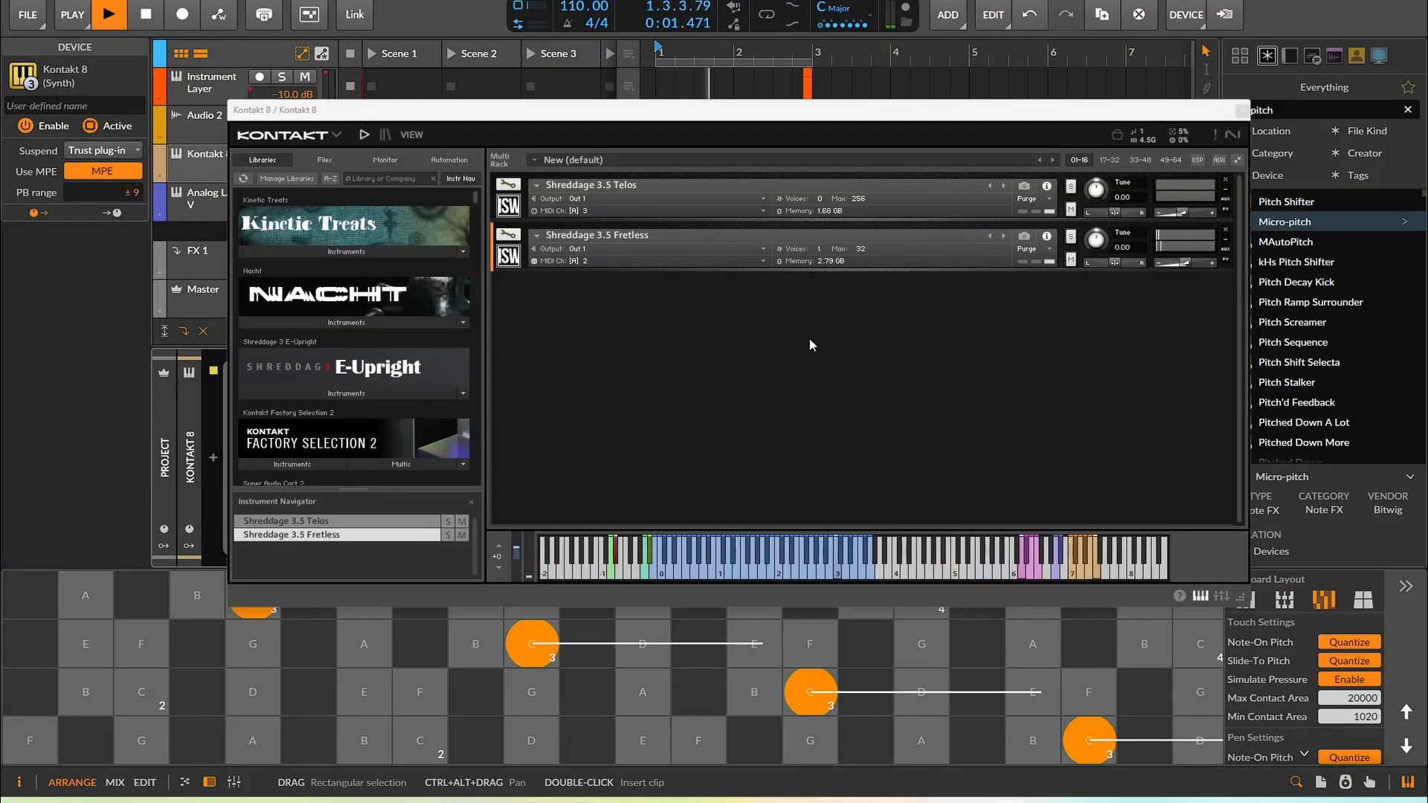
{"action": "key", "text": "space"}
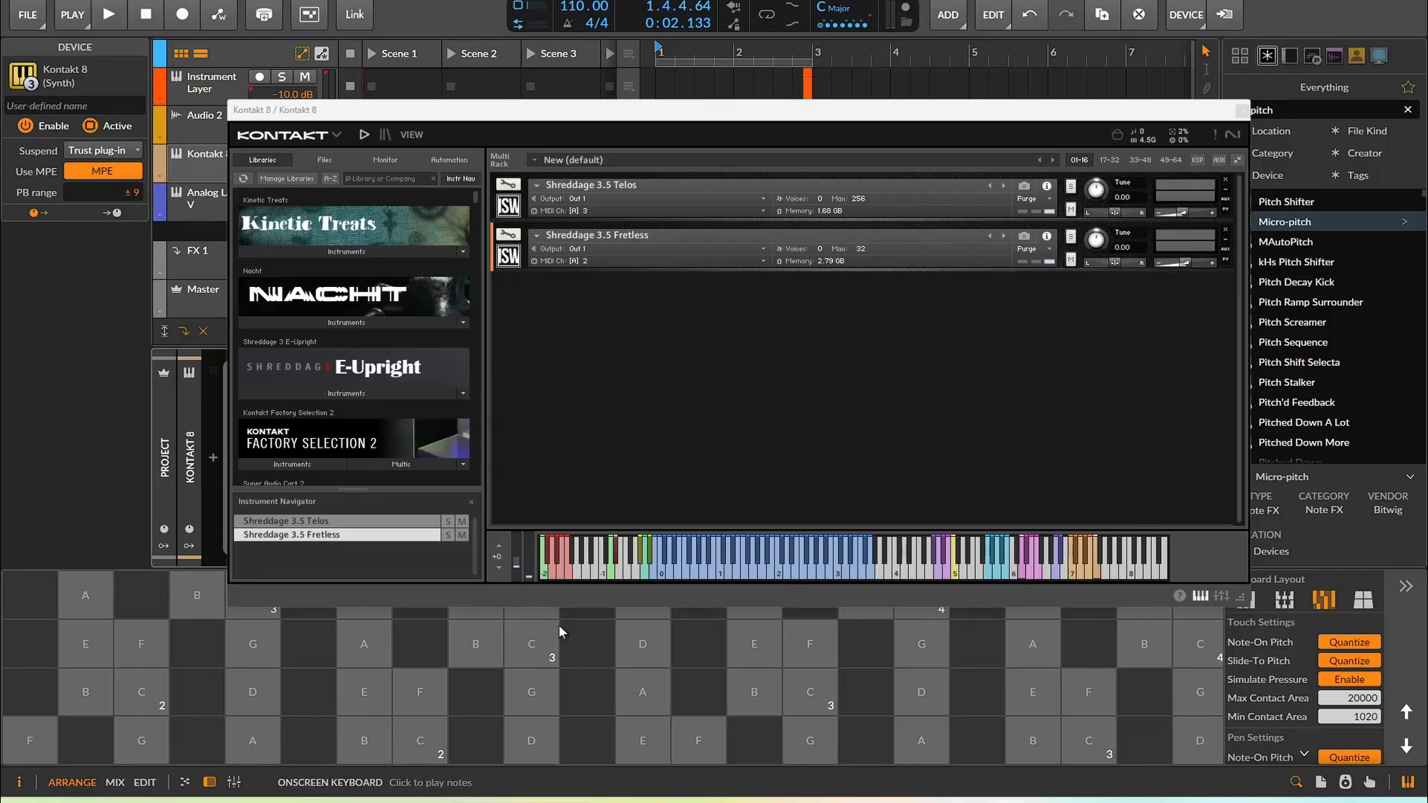
Play the arrangement once more and close the Kontakt plugin window
{"action": "left_click", "coordinate": [557, 659]}
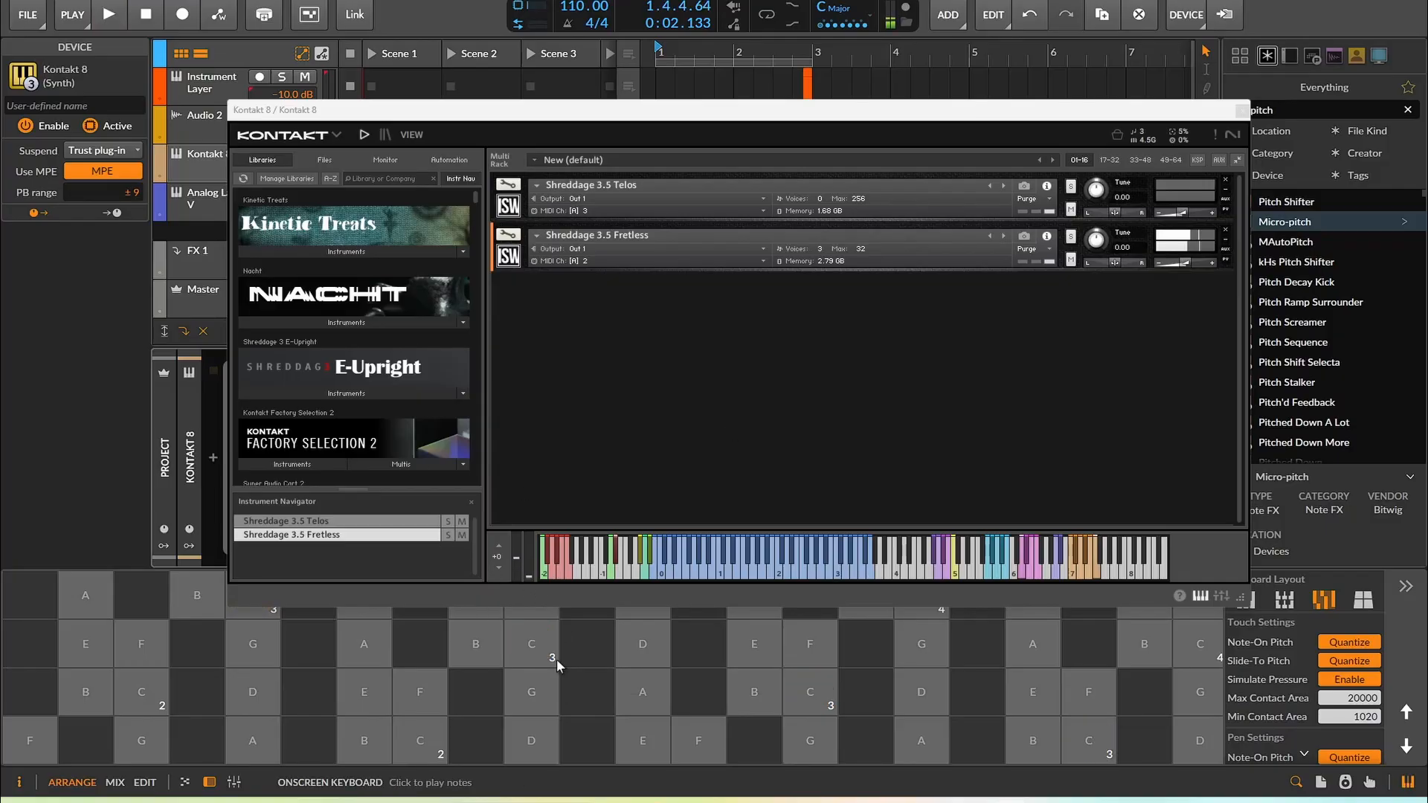
{"action": "left_click", "coordinate": [109, 16]}
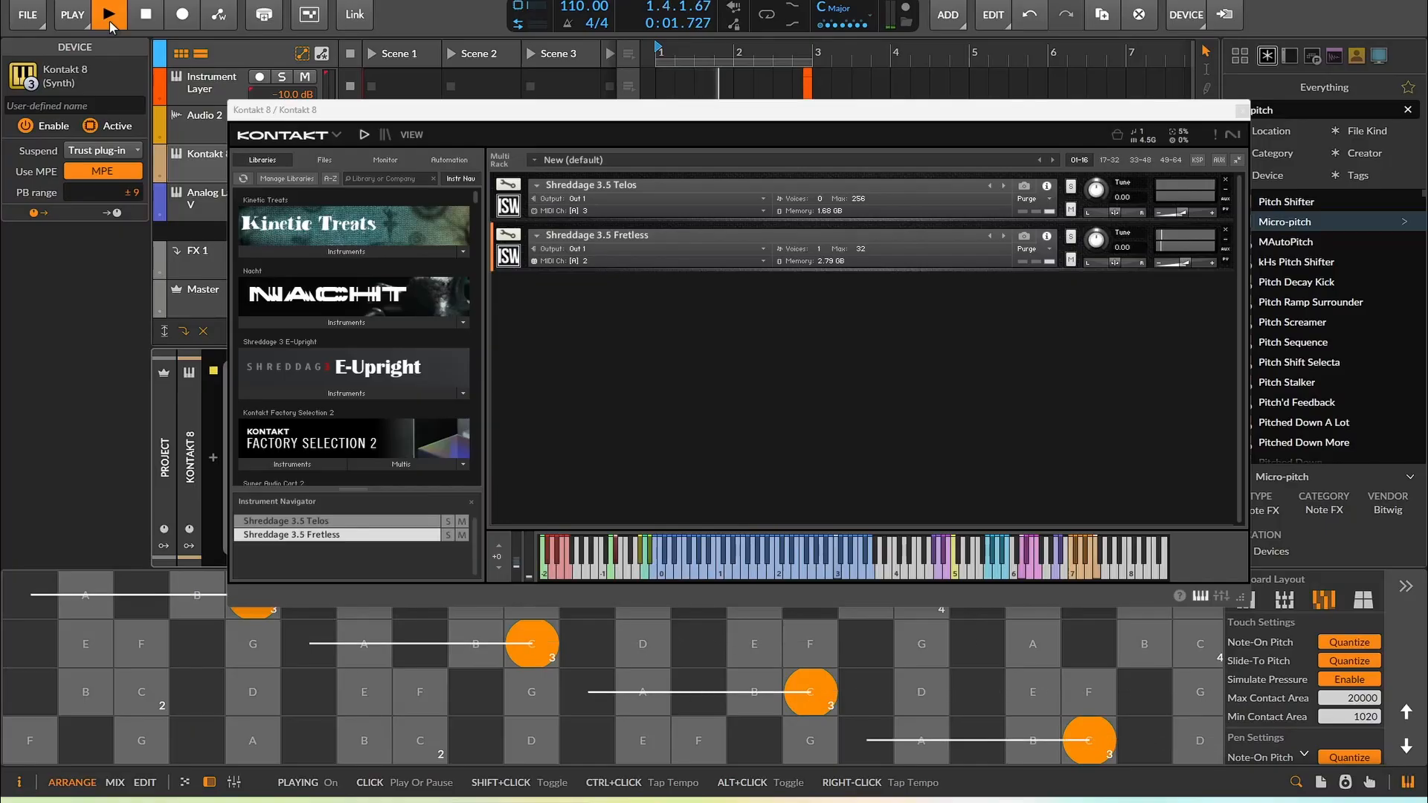
{"action": "left_click", "coordinate": [109, 16]}
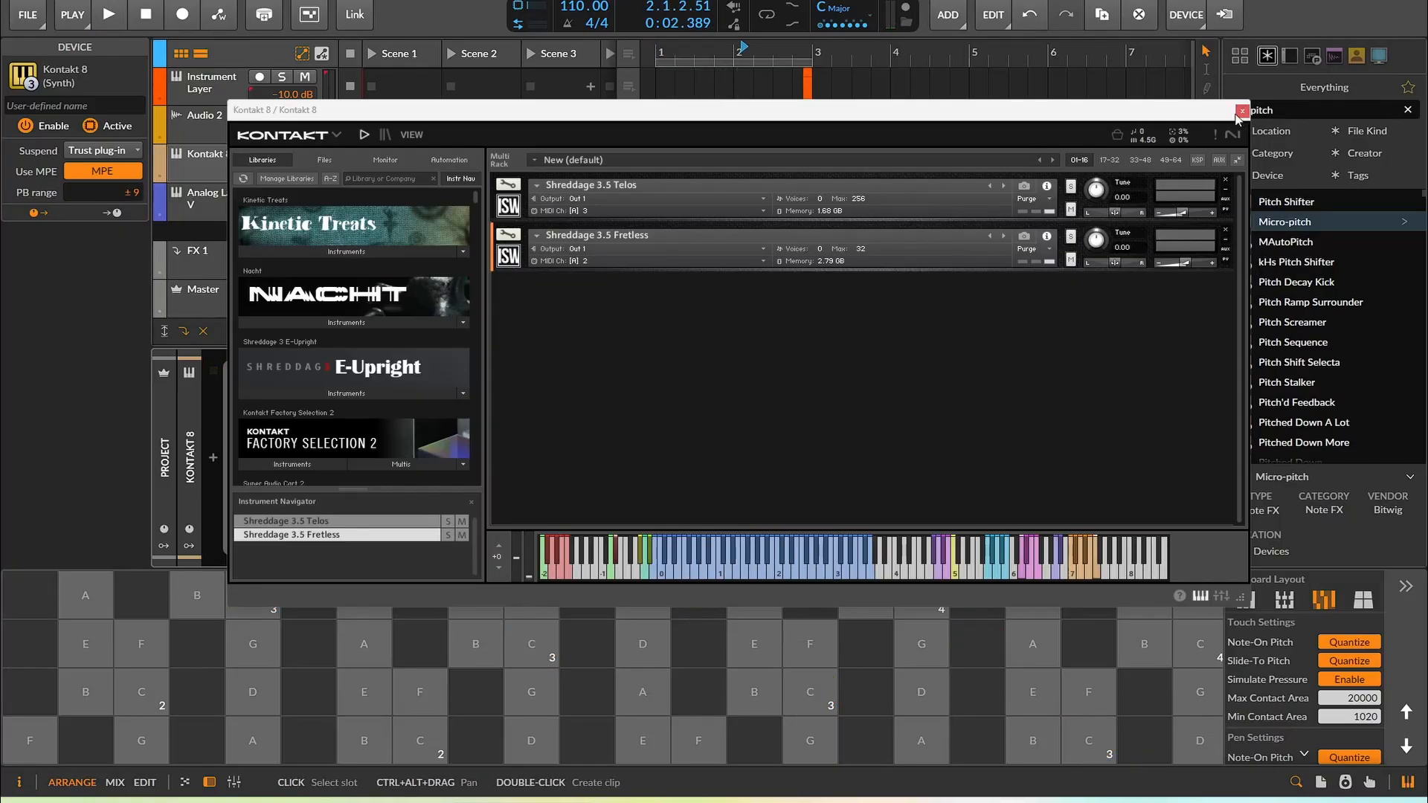
{"action": "left_click", "coordinate": [1242, 112]}
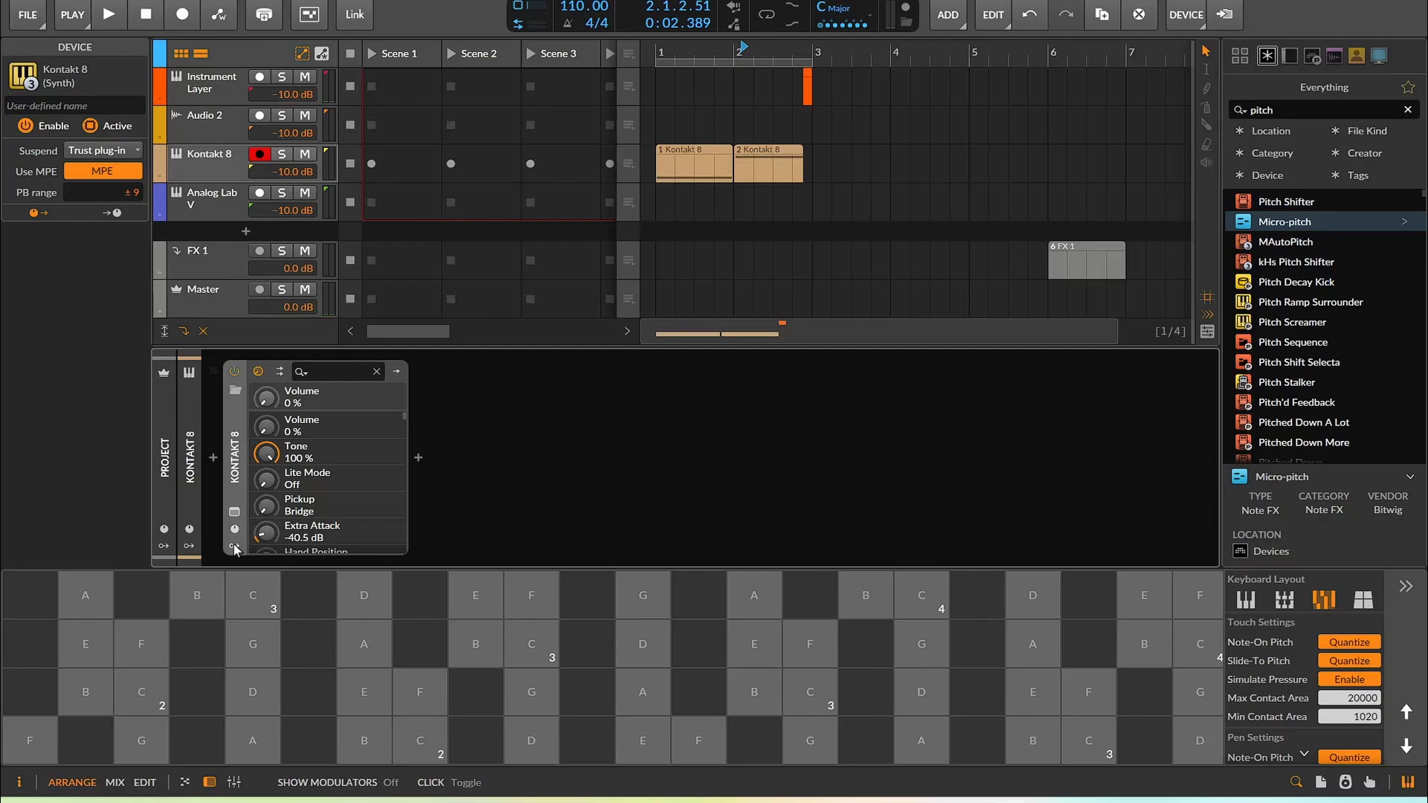
Search for and add an Expressions modulator to the Kontakt 8 device
{"action": "left_click", "coordinate": [262, 392]}
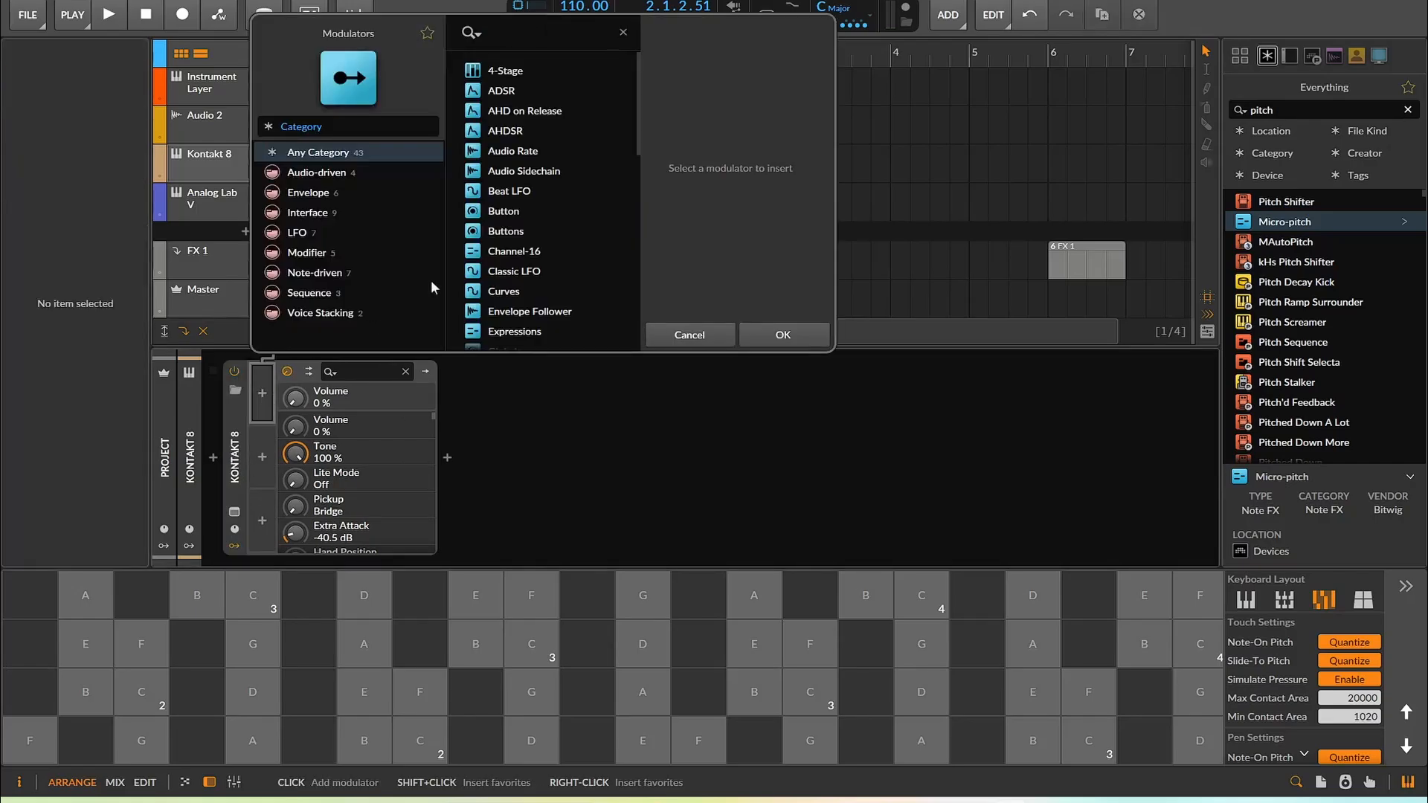
{"action": "type", "text": "ex"}
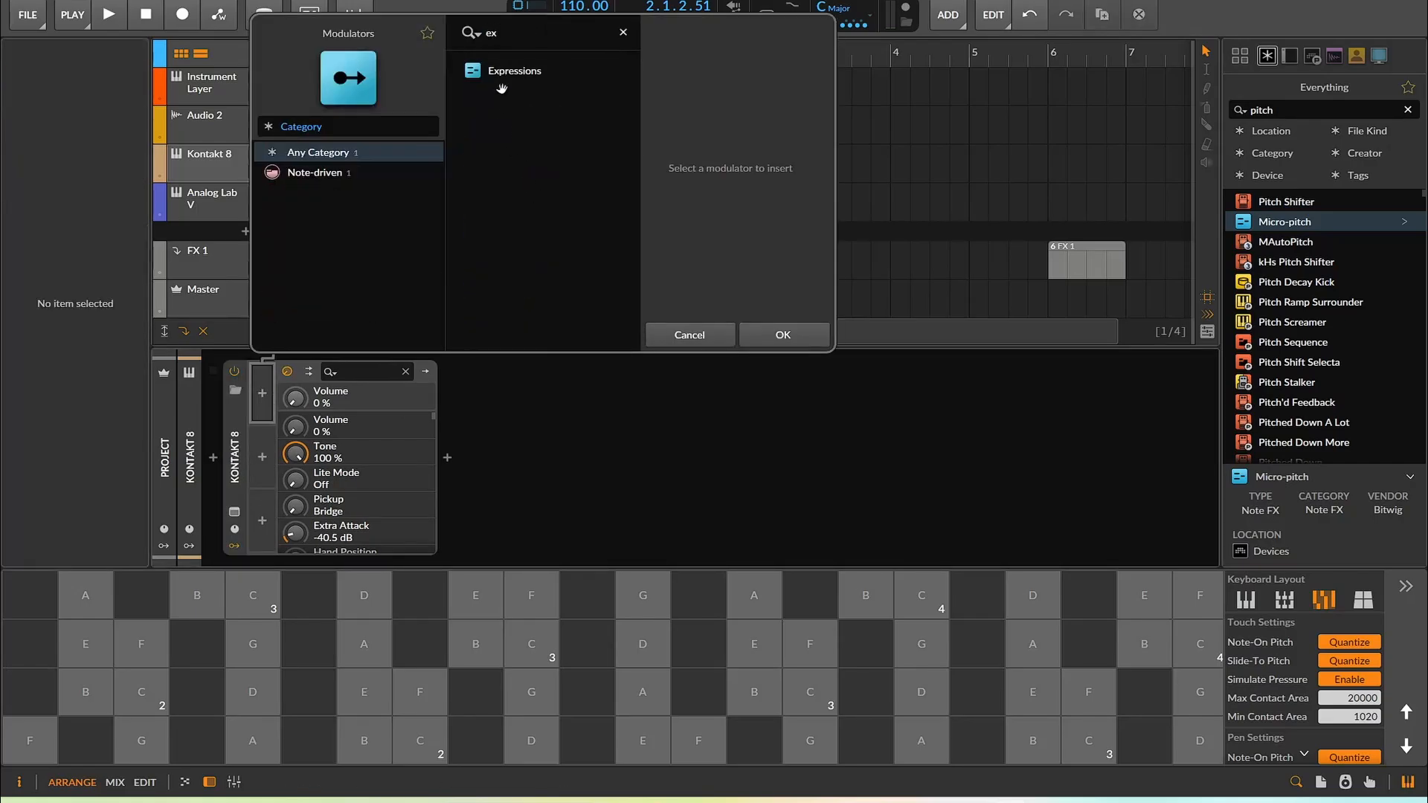
{"action": "left_click", "coordinate": [503, 82]}
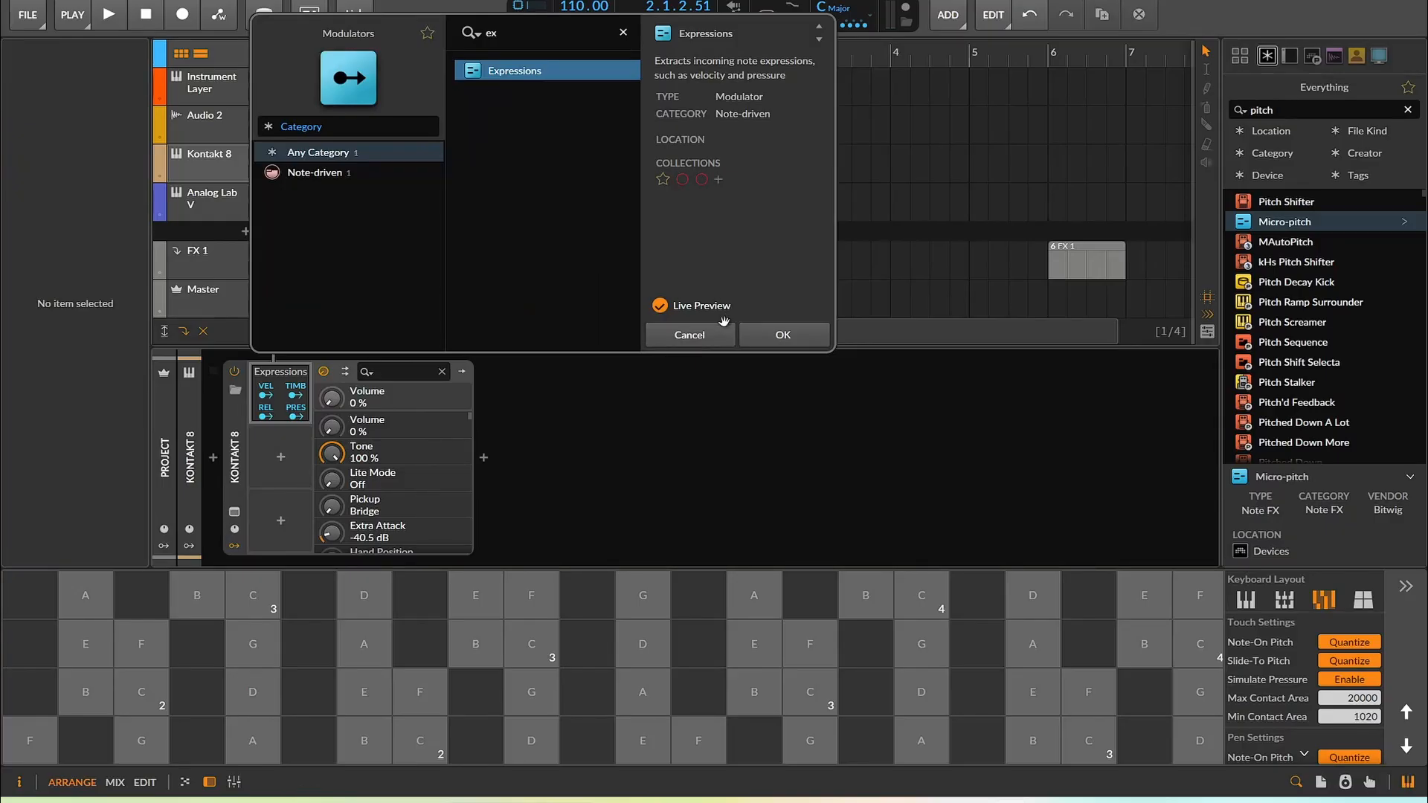
{"action": "key", "text": "Return"}
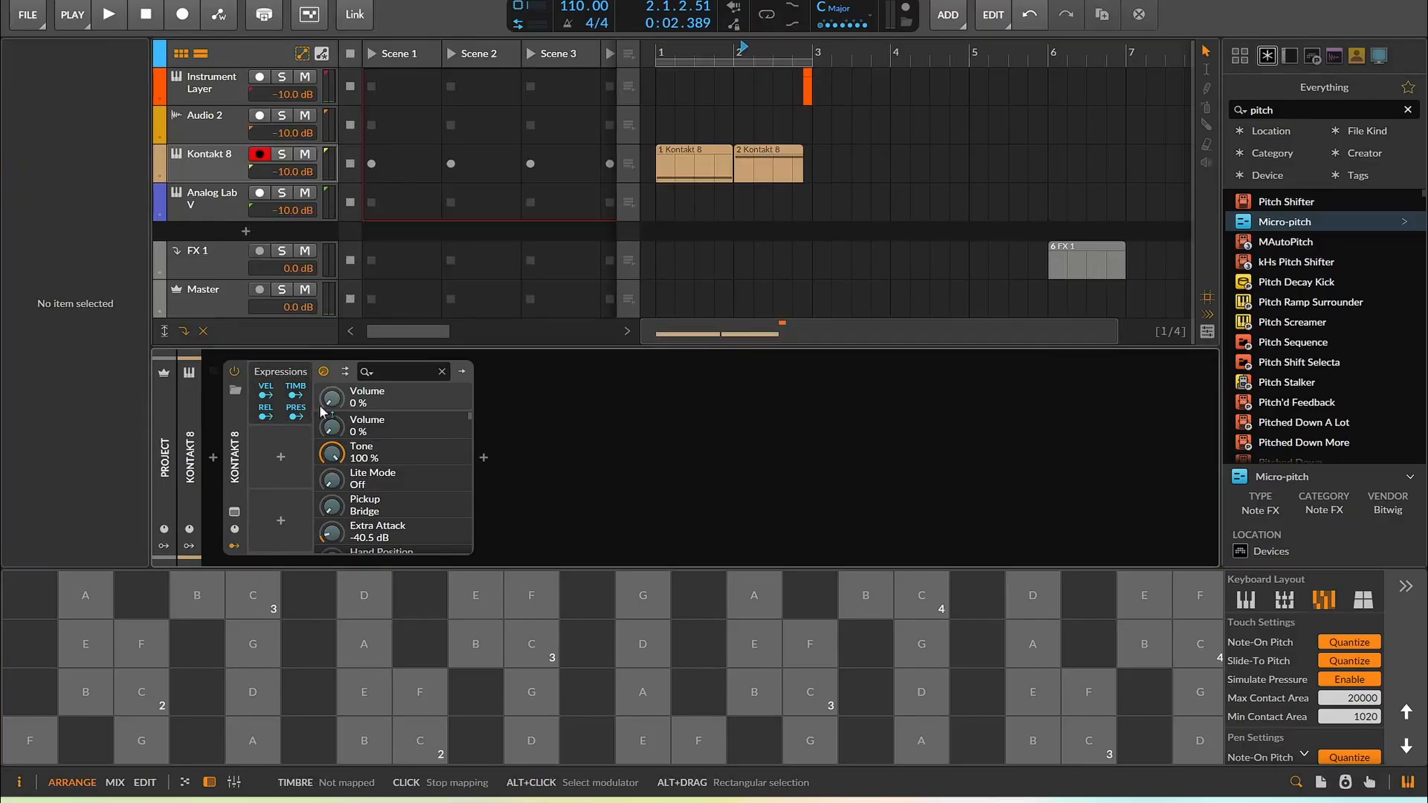
Map the Expressions modulator to Kontakt 8's Bite parameter
{"action": "scroll", "coordinate": [372, 461], "scroll_direction": "down", "scroll_amount": 5}
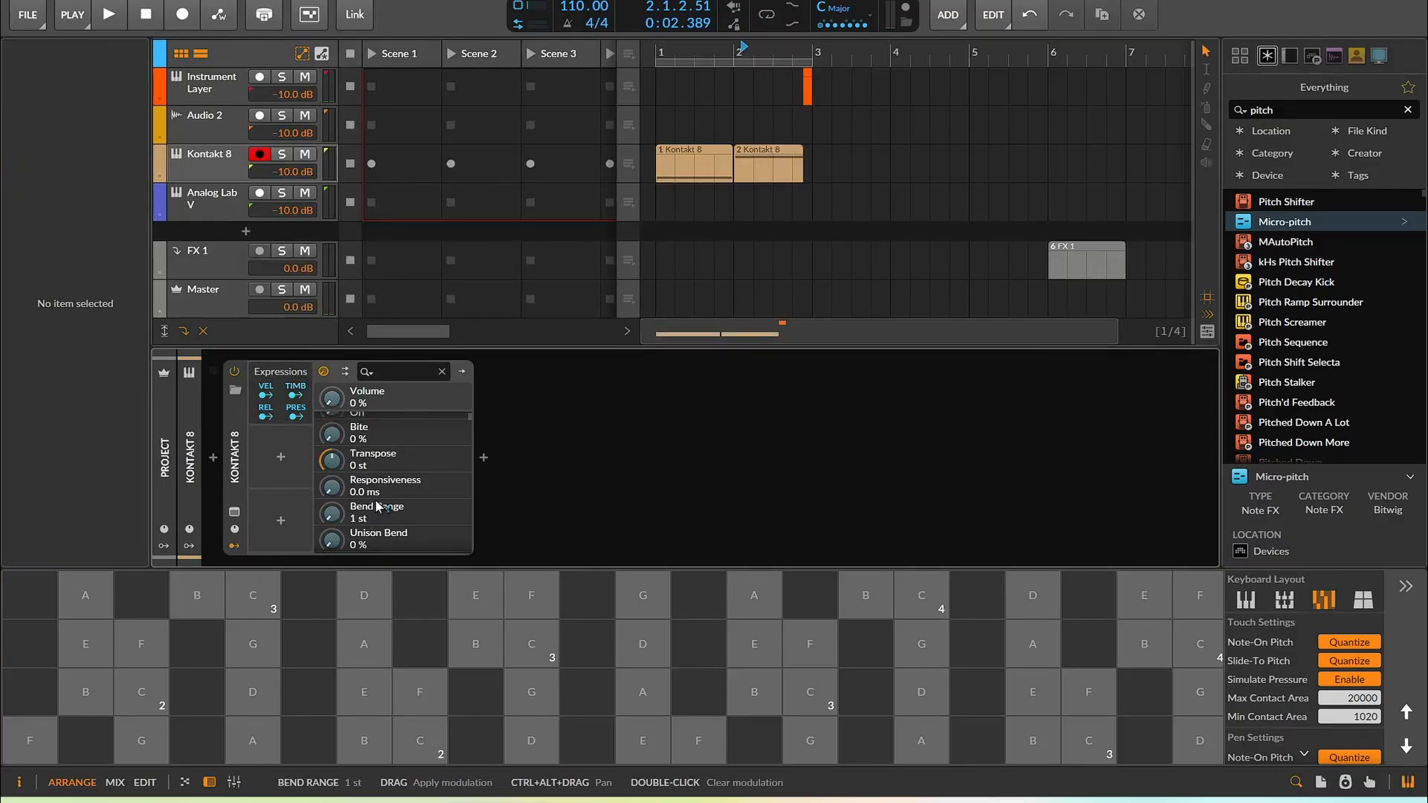
{"action": "scroll", "coordinate": [357, 495], "scroll_direction": "up", "scroll_amount": 3}
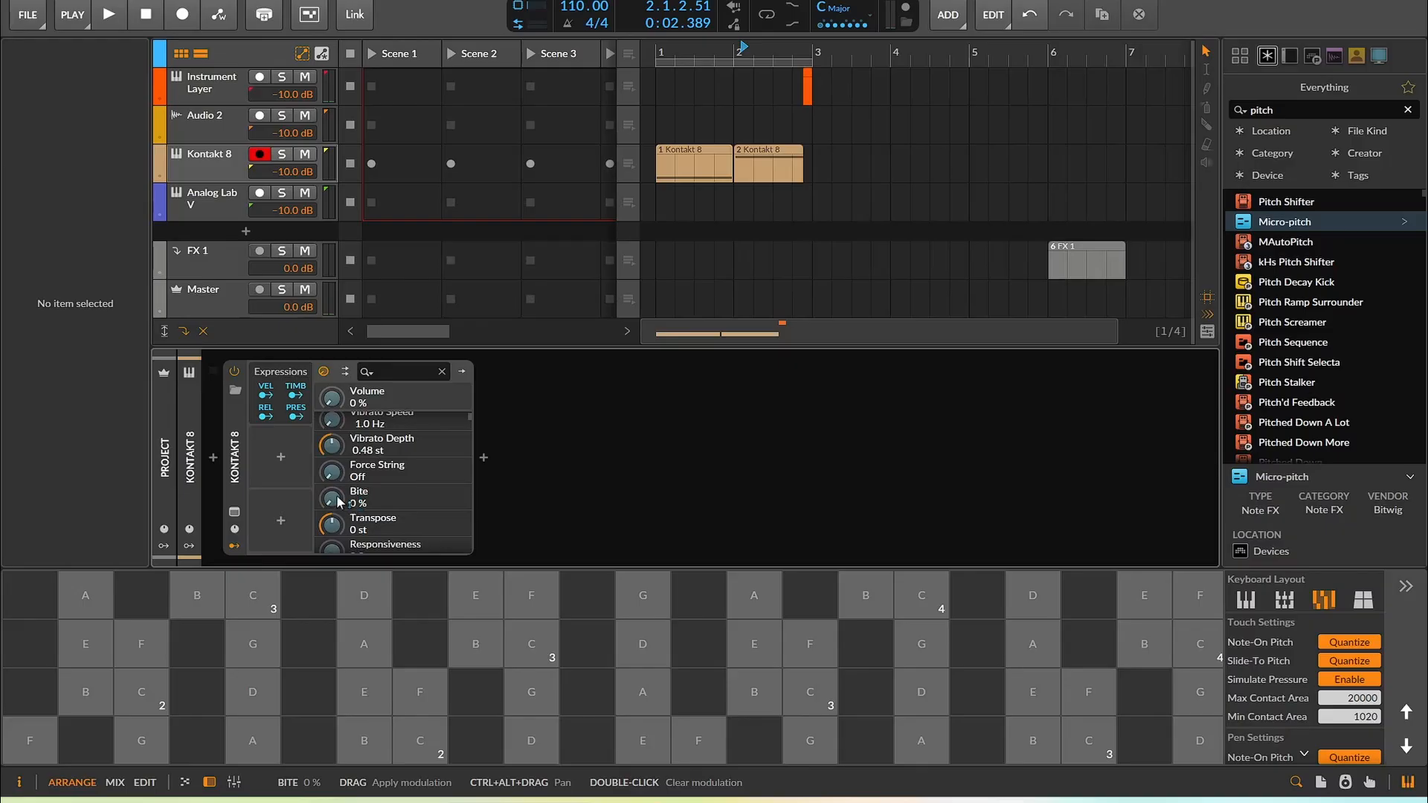
{"action": "left_click", "coordinate": [331, 503]}
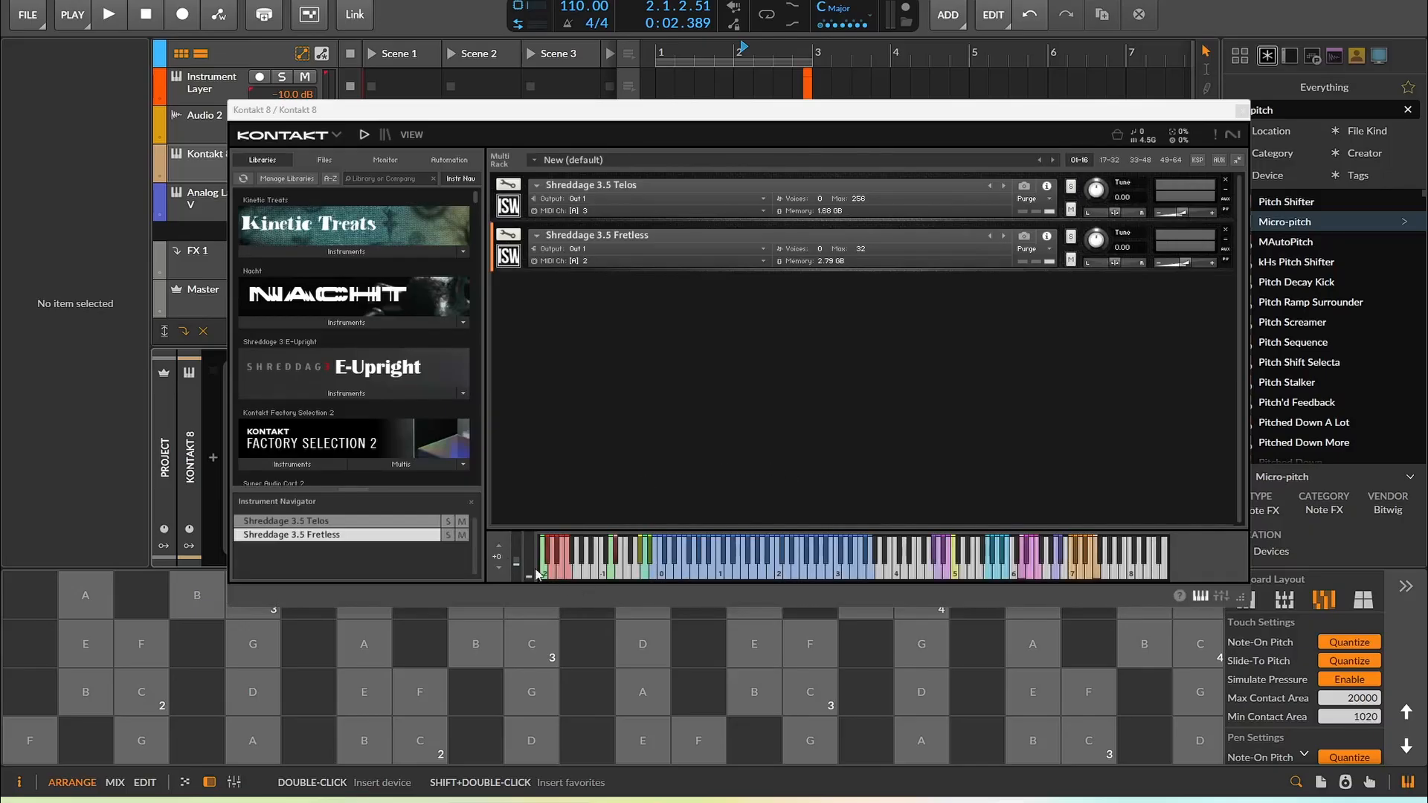
Close the Kontakt 8 plugin window
{"action": "left_click", "coordinate": [519, 567]}
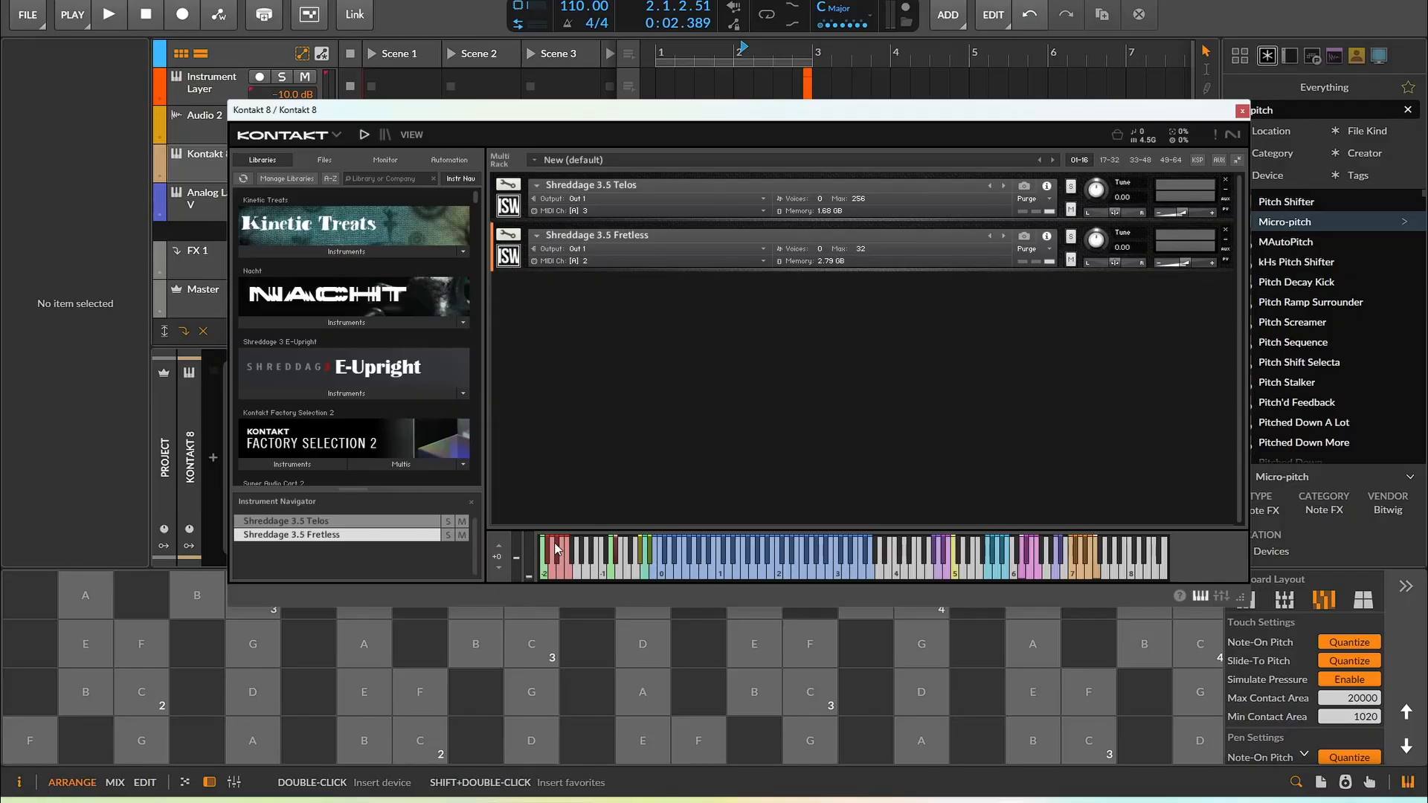
{"action": "left_click", "coordinate": [1242, 110]}
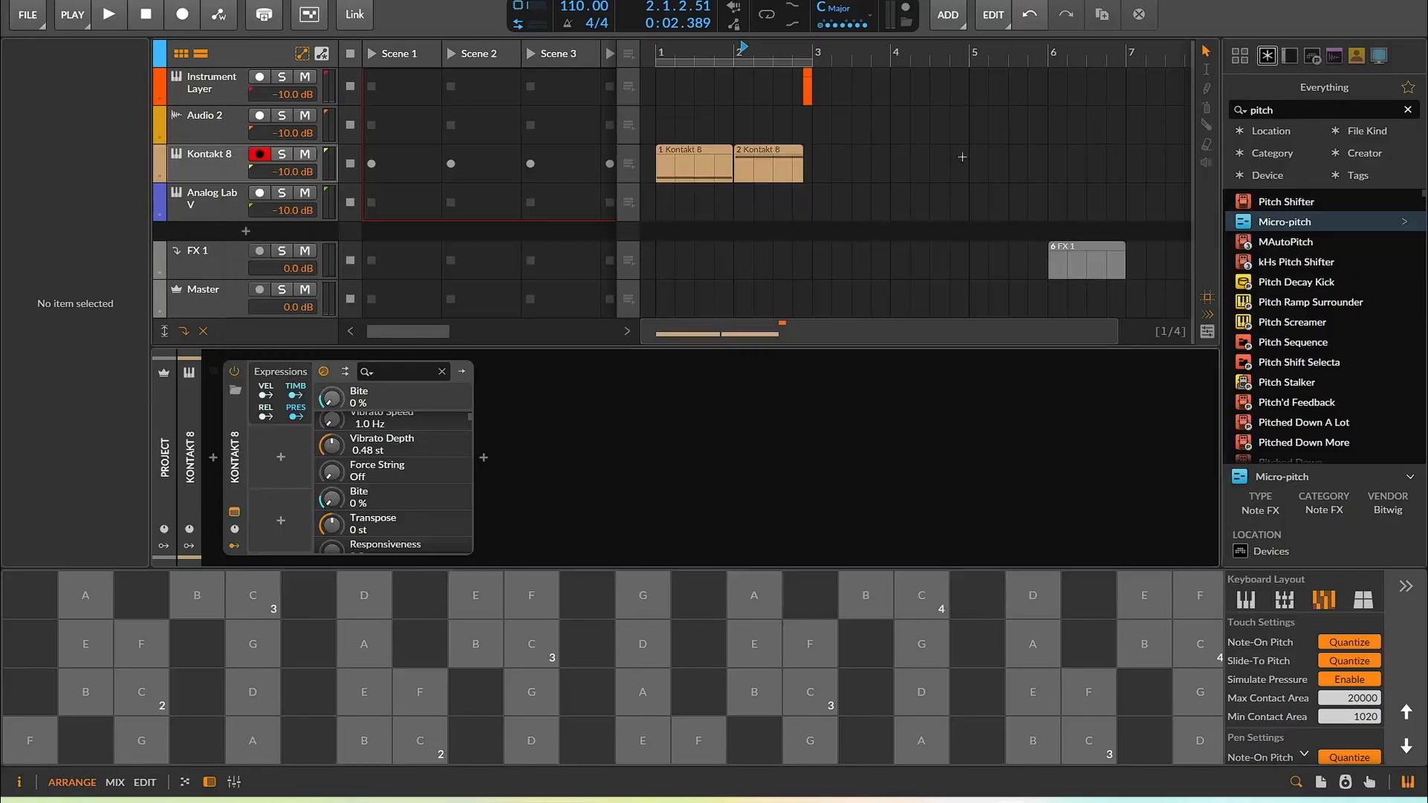
Expand the Kontakt 8 track's automation lanes and add a MIDI automation lane for channel 1 pitch bend
{"action": "left_click", "coordinate": [676, 180]}
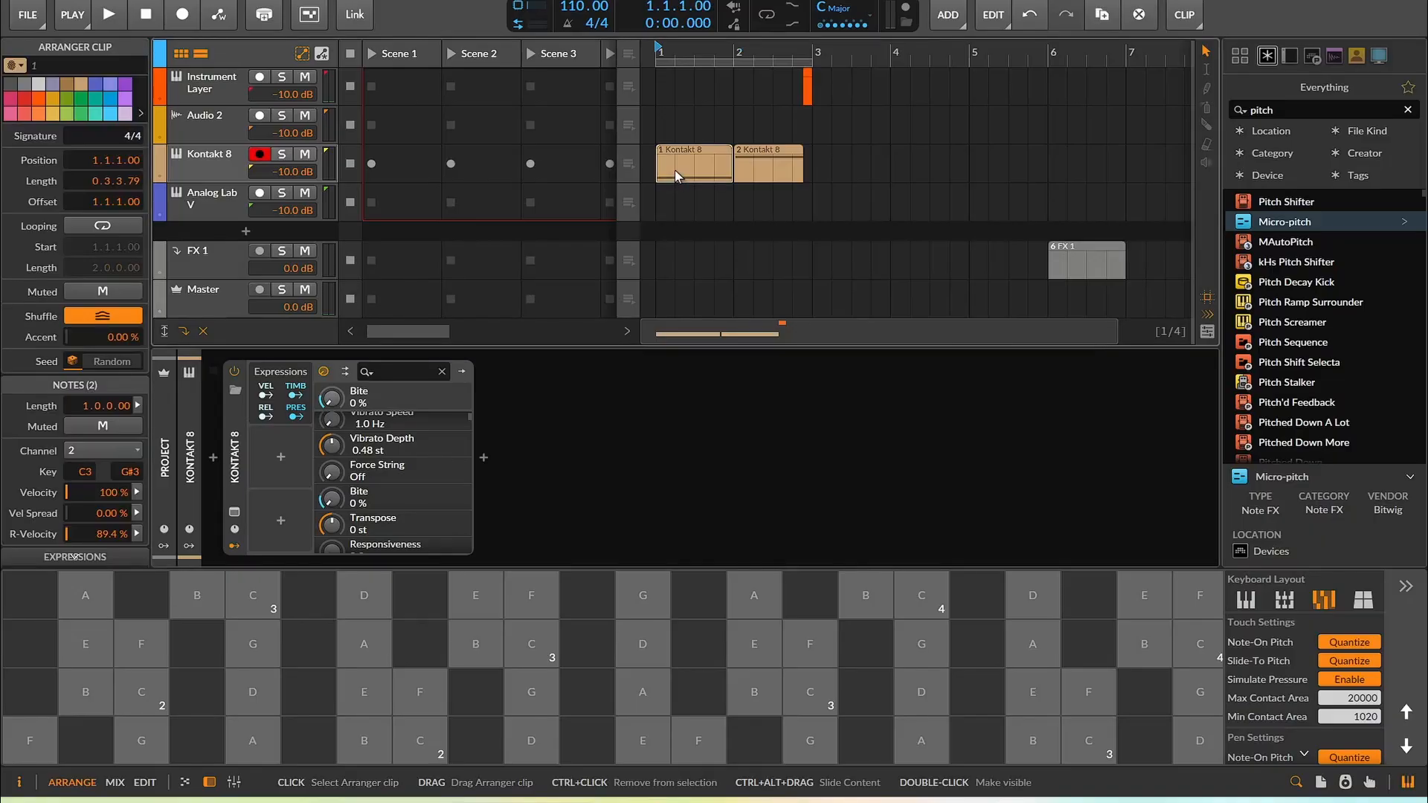
{"action": "left_click", "coordinate": [160, 177]}
{"action": "left_click", "coordinate": [164, 213]}
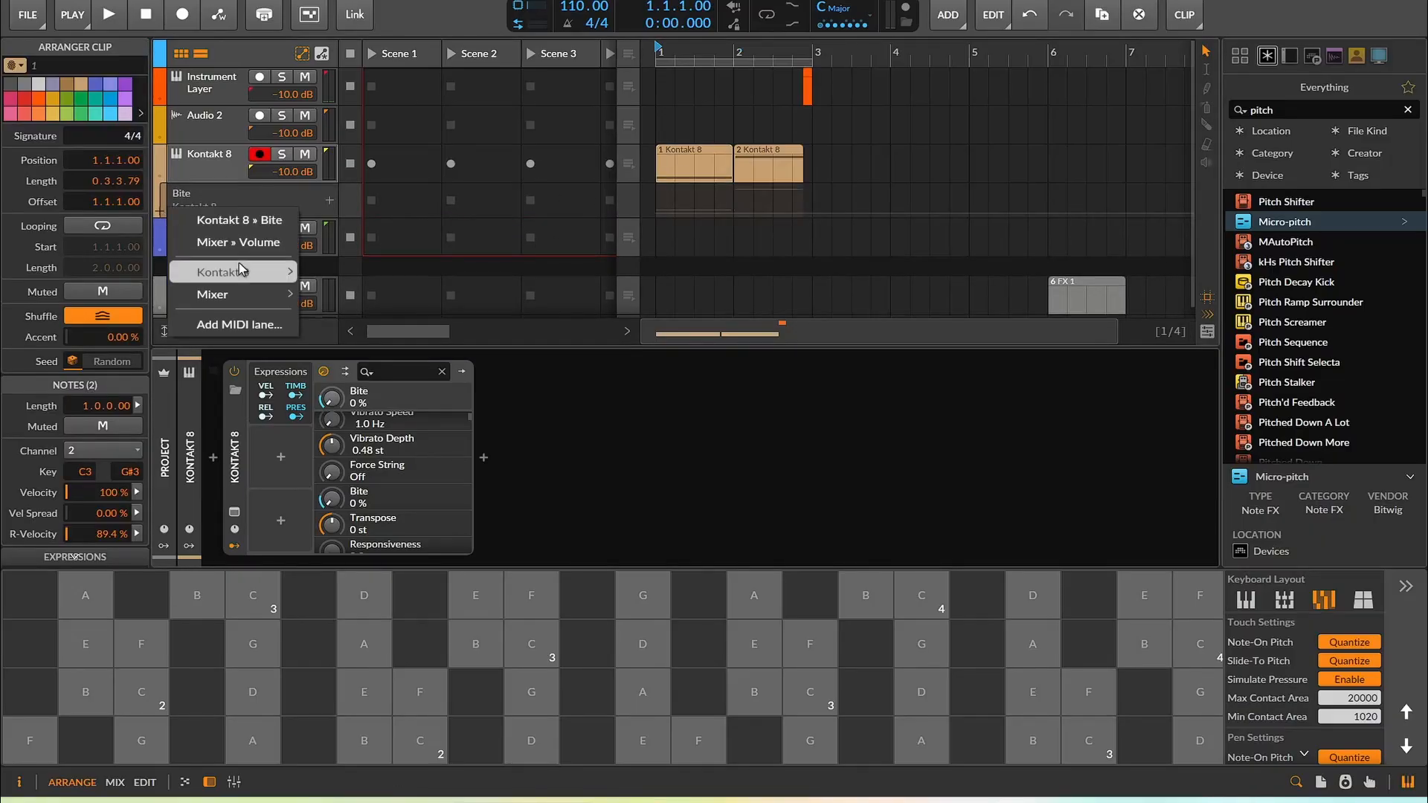
{"action": "mouse_move", "coordinate": [253, 292]}
{"action": "left_click", "coordinate": [258, 317]}
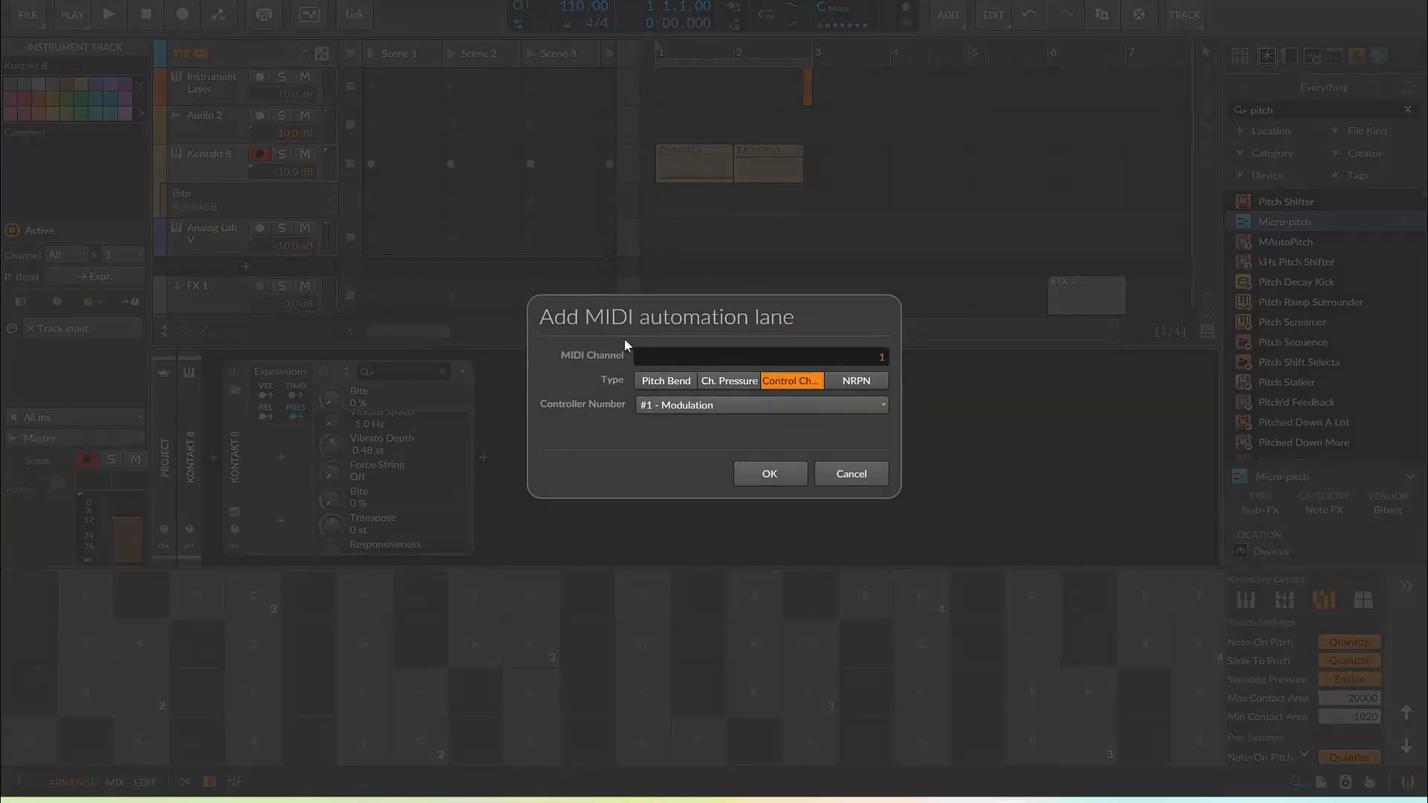
{"action": "left_click", "coordinate": [794, 475]}
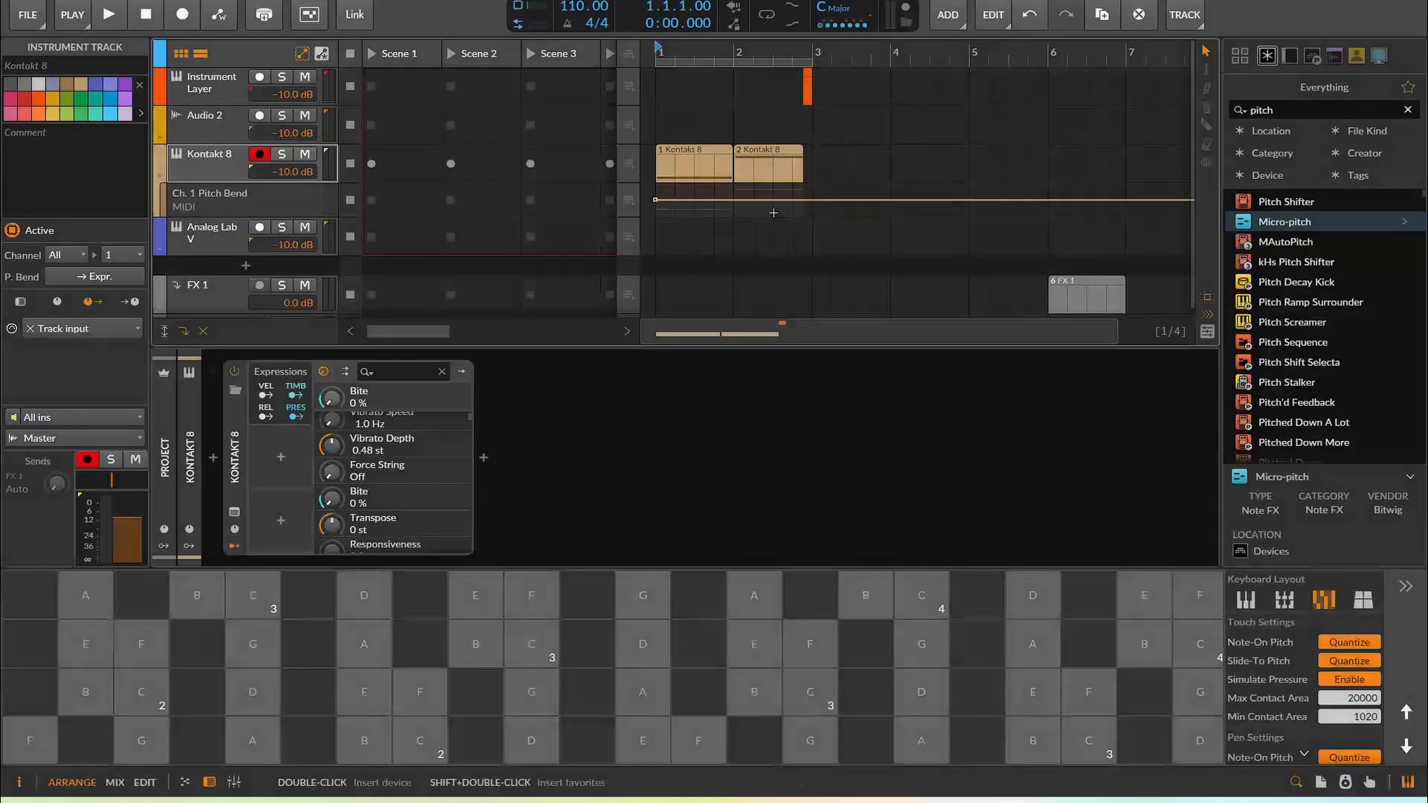
Insert pitch bend automation points on the new lane around bar 2, shaping a slight downward bend of about -3%
{"action": "left_click", "coordinate": [745, 200]}
{"action": "left_click", "coordinate": [745, 209]}
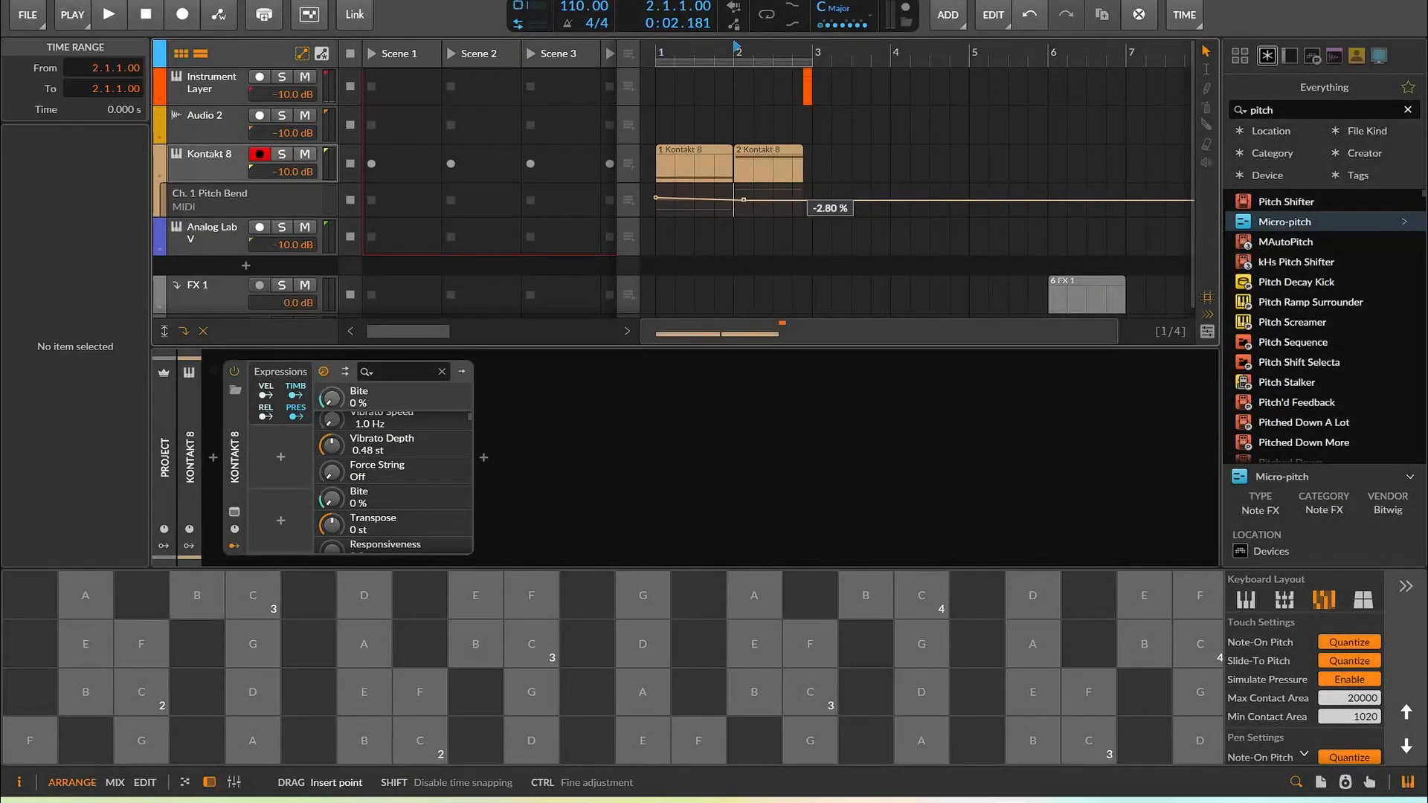
{"action": "left_click_drag", "start_coordinate": [795, 200], "coordinate": [773, 219]}
{"action": "left_click", "coordinate": [800, 211]}
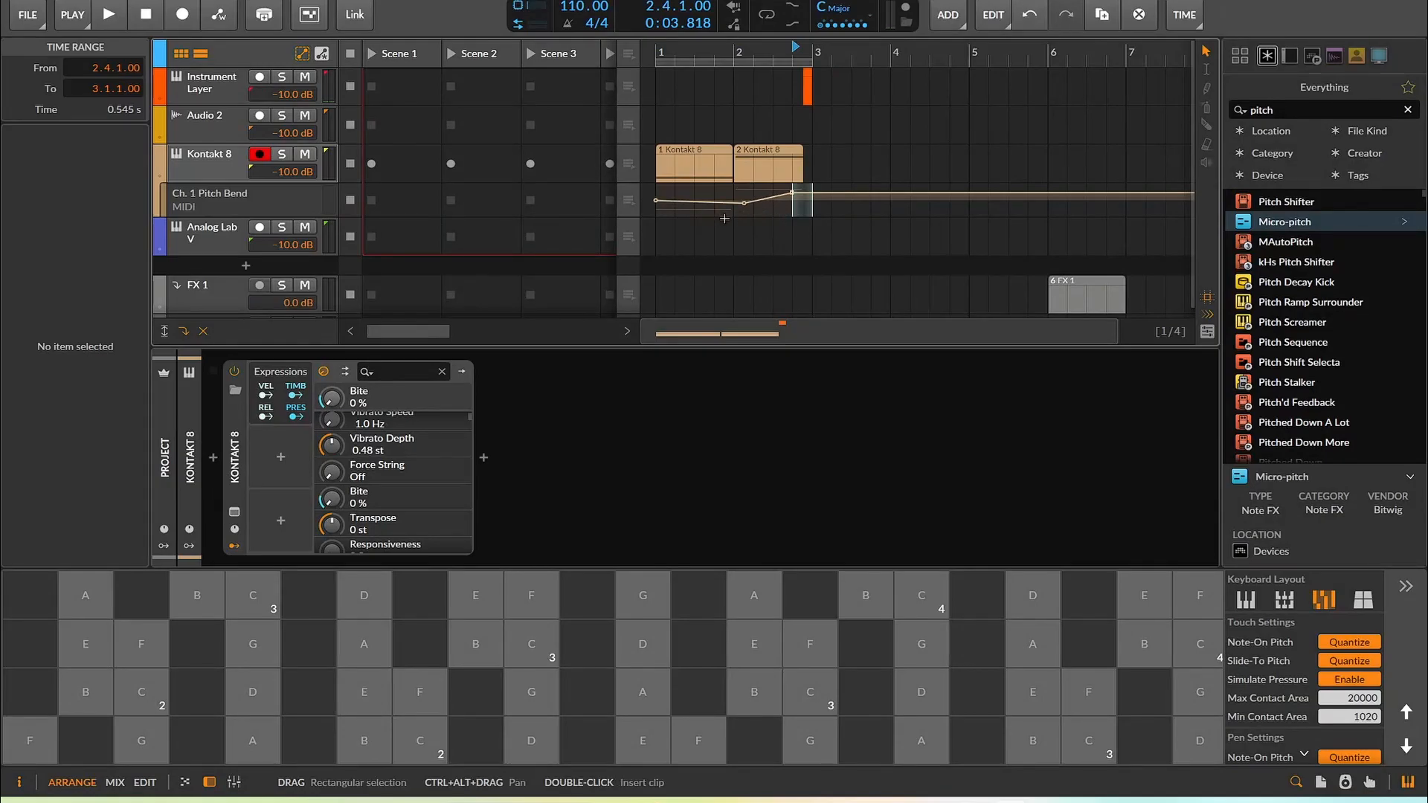